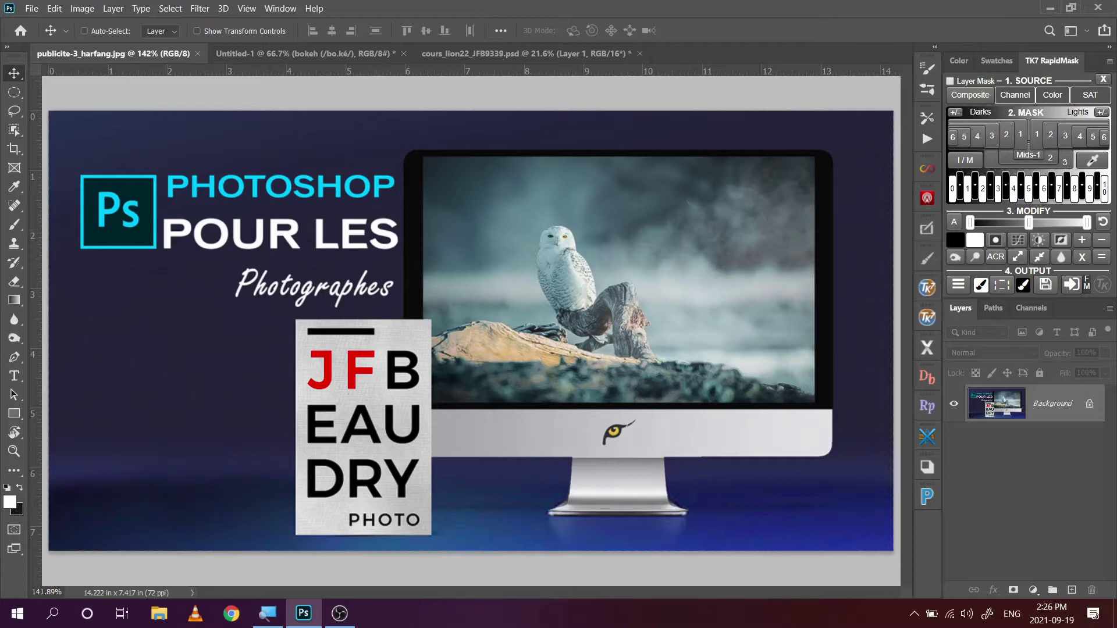
- Switch to the lion document cours_lion22_JFB9339.psd and delete Layer 1
left_click(367, 51)
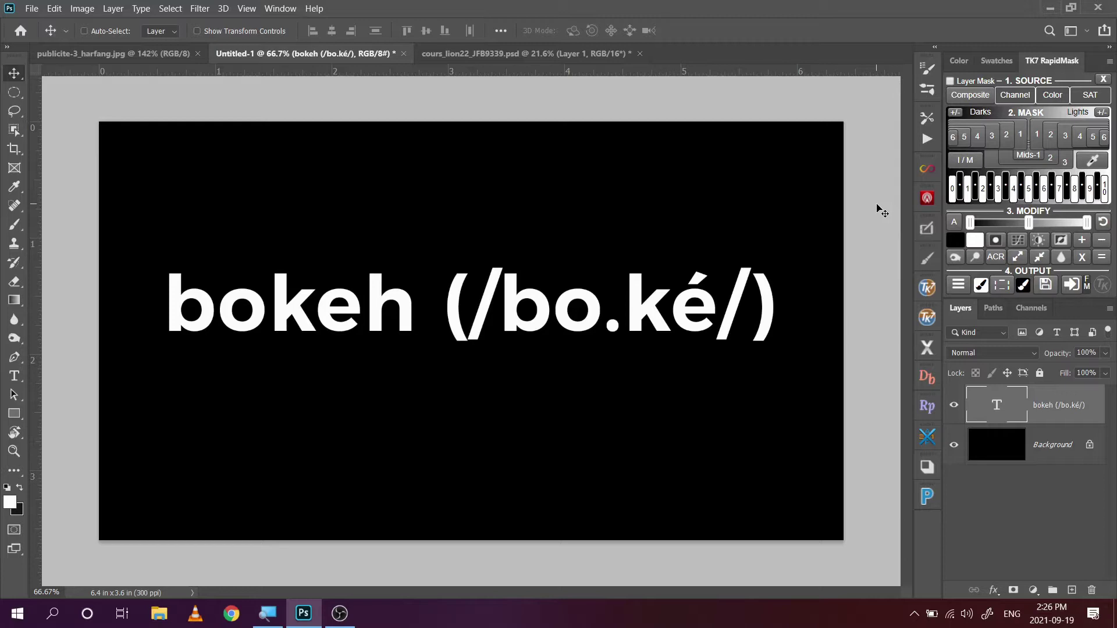
left_click(540, 54)
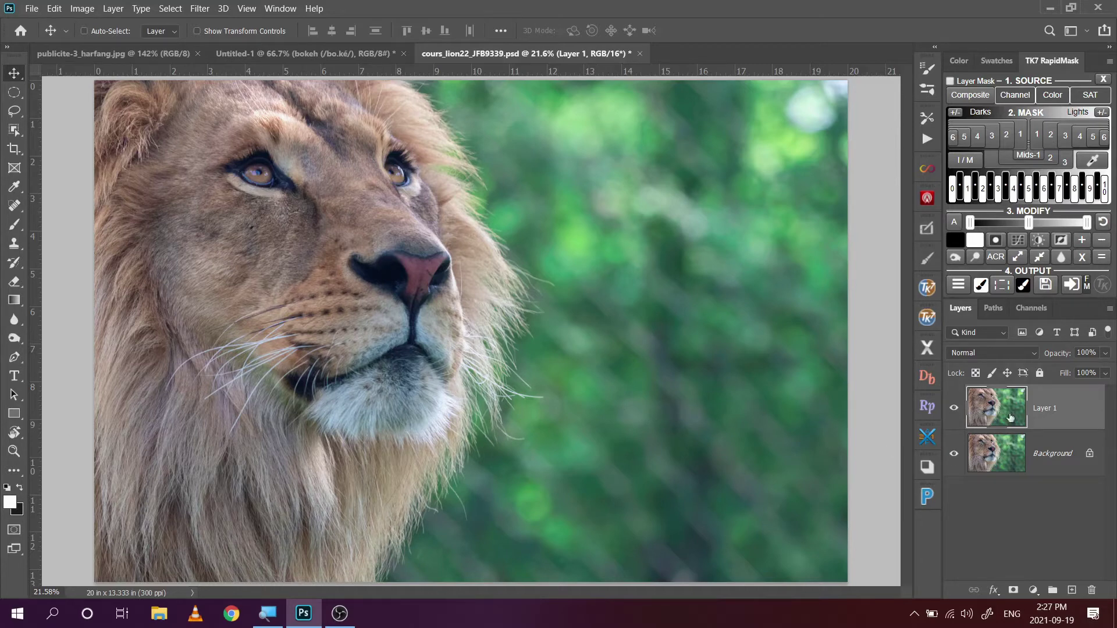
left_click_drag(1002, 413, 1091, 590)
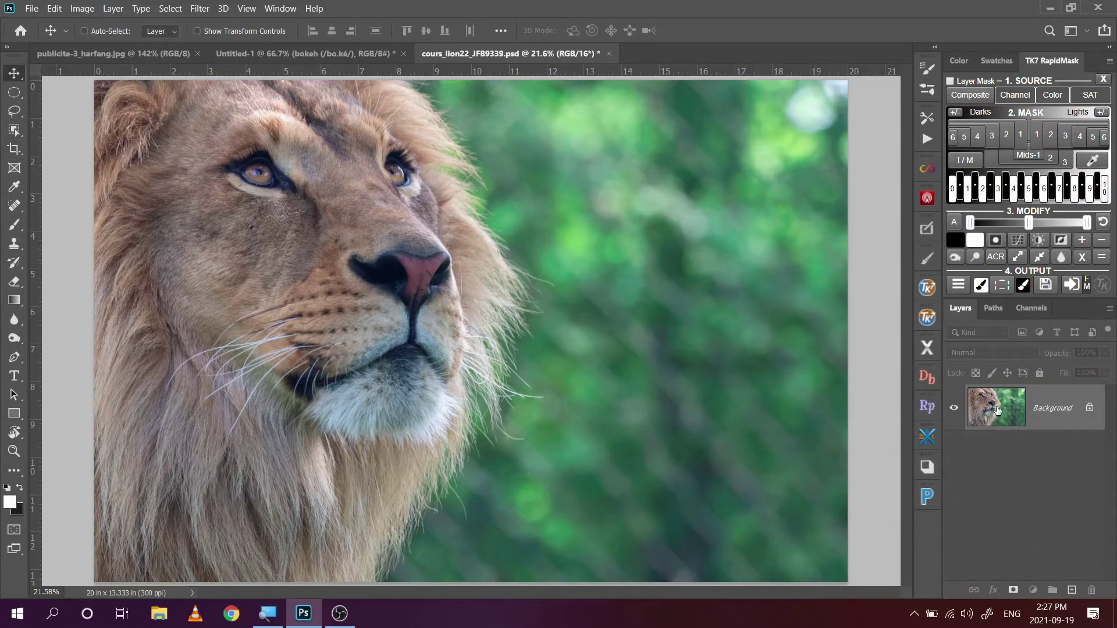
- Duplicate the lion photo's Background layer
left_click_drag(997, 410, 1073, 591)
key("ctrl")
key("ctrl+j")
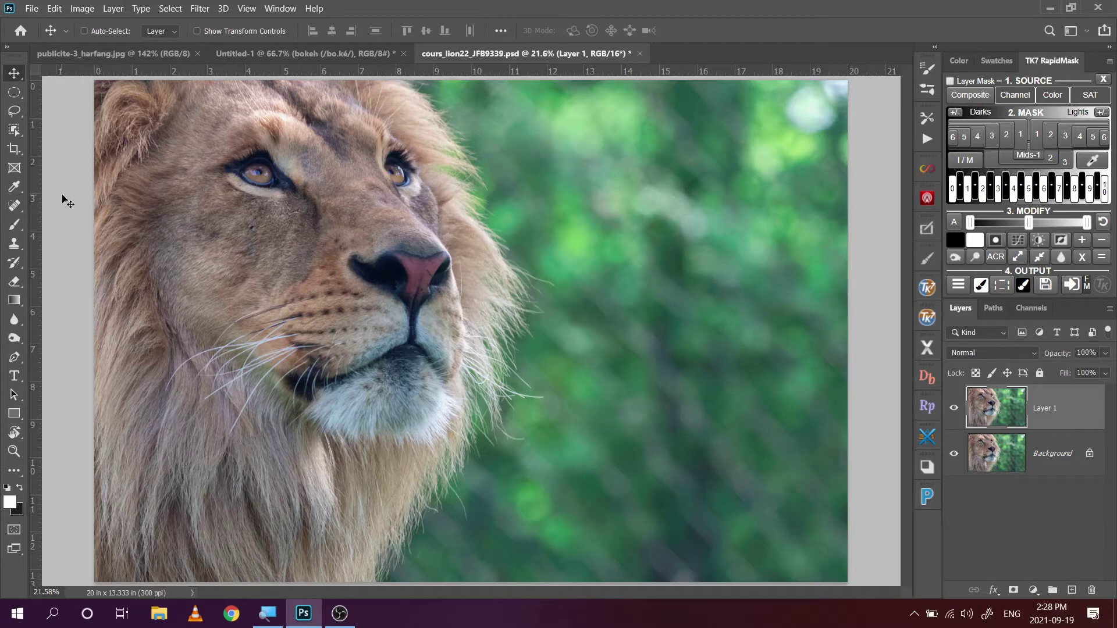
- Select the lion using the Object Selection tool in Rectangle mode
left_click(19, 131)
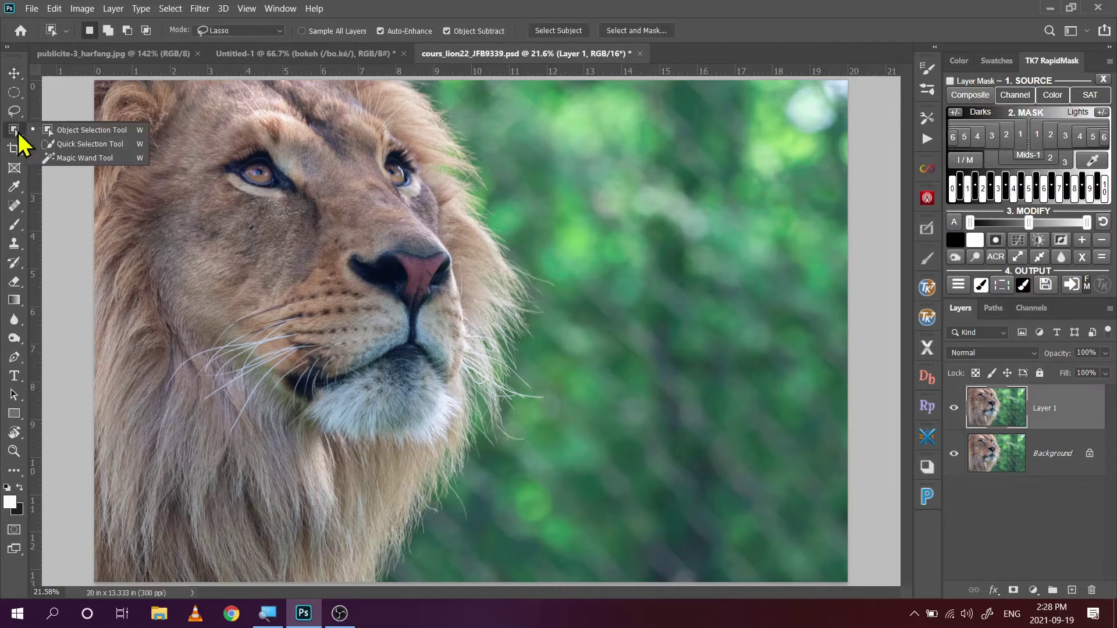
left_click(102, 131)
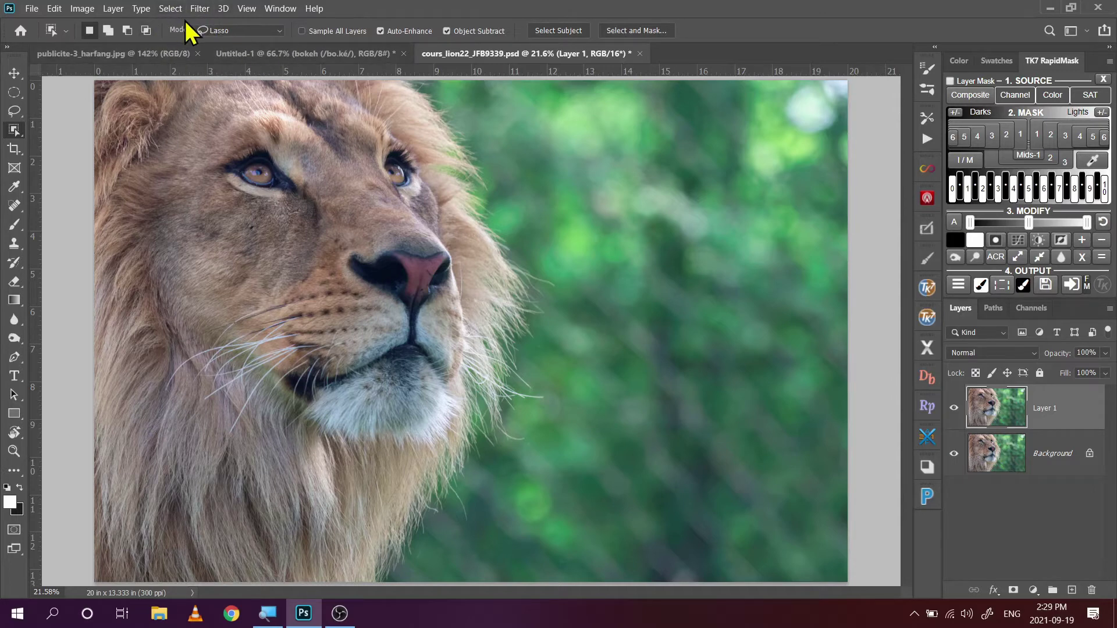
left_click(284, 32)
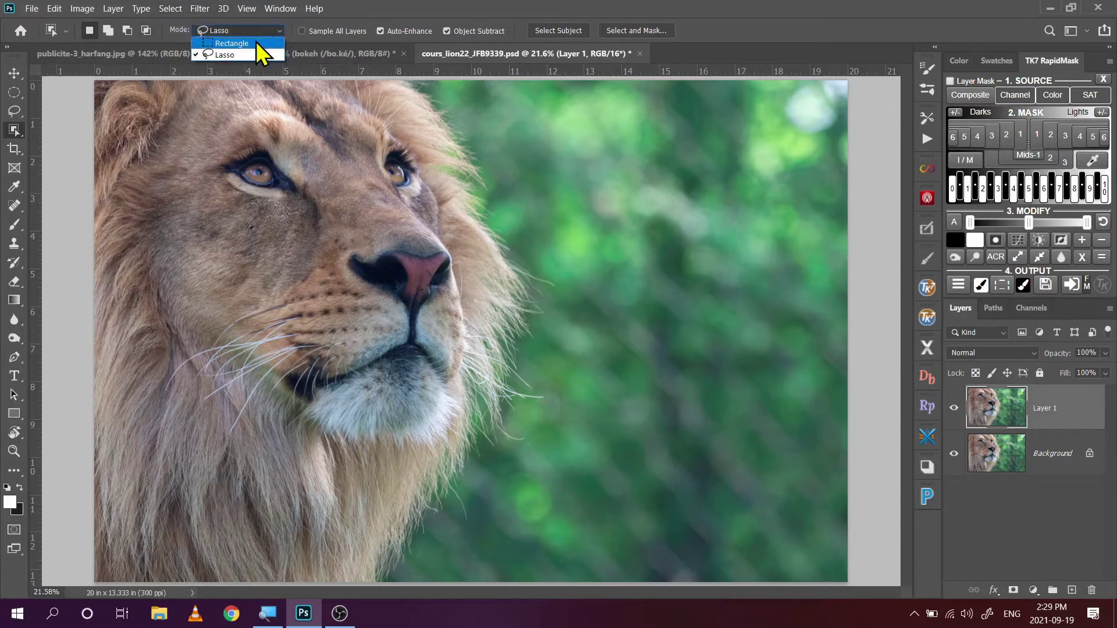
left_click(370, 13)
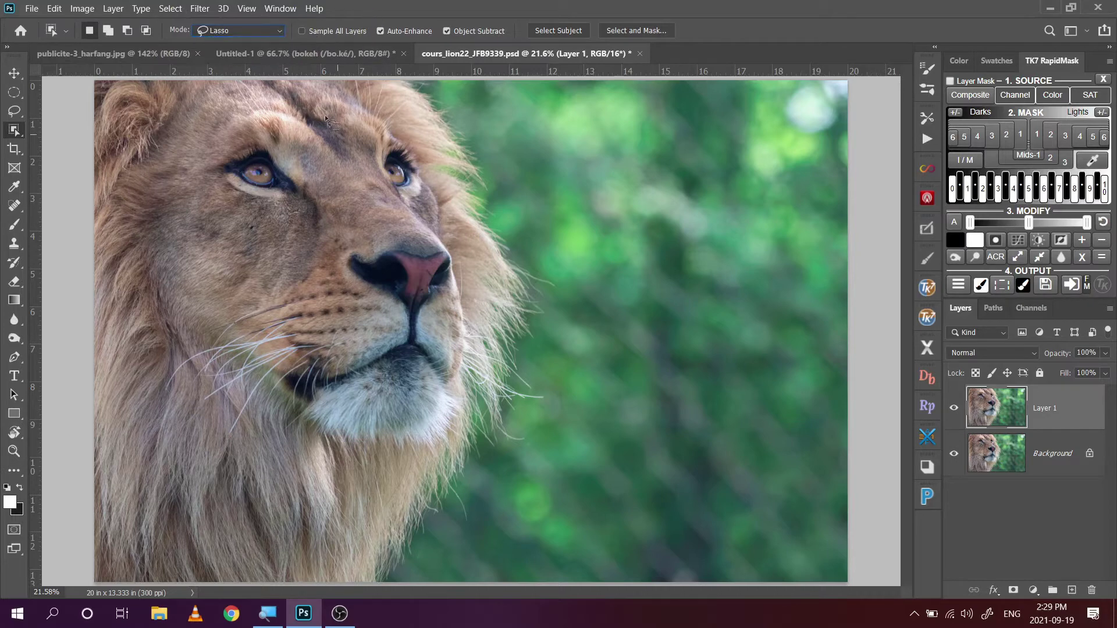
left_click(279, 33)
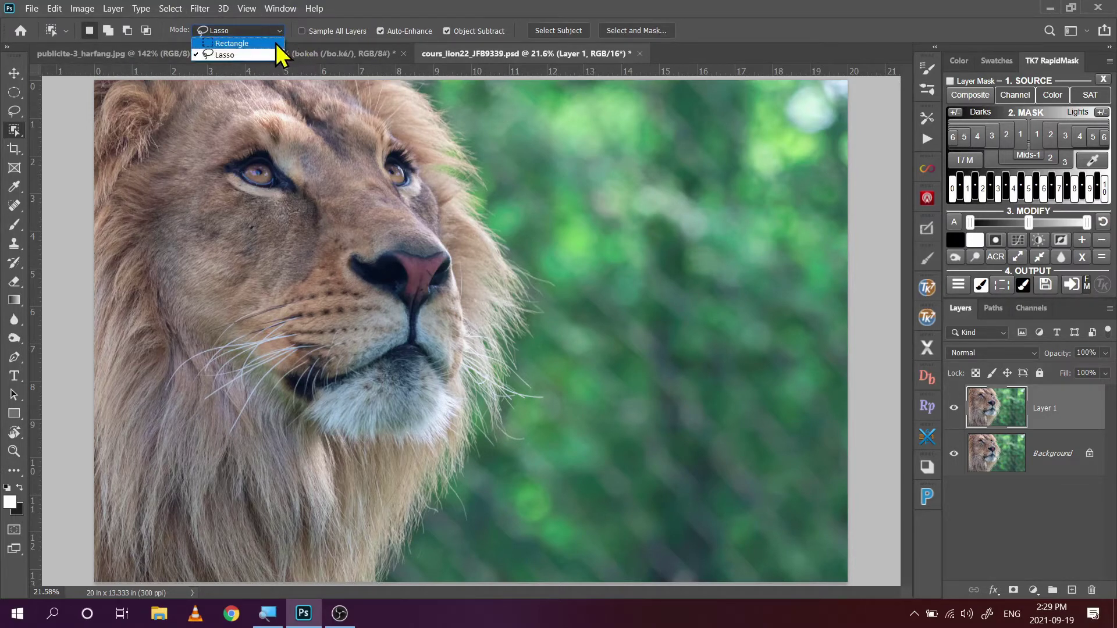
left_click(275, 43)
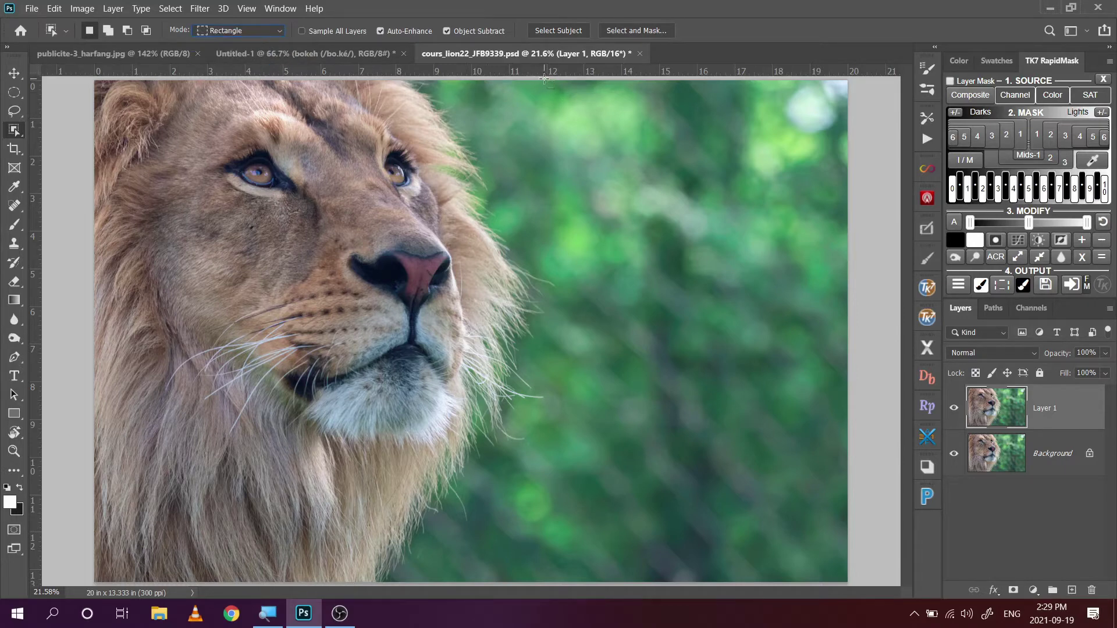
left_click_drag(557, 79, 187, 457)
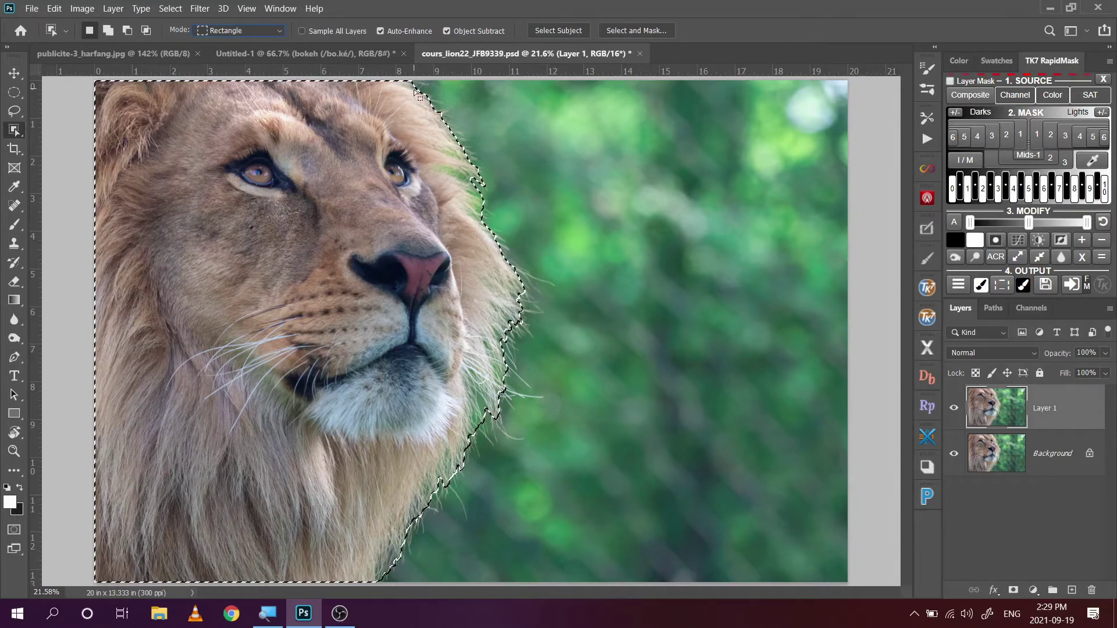
- Examine the selection edge along the lion's mane up close and deselect it
left_click(14, 452)
left_click(477, 169)
left_click(477, 169)
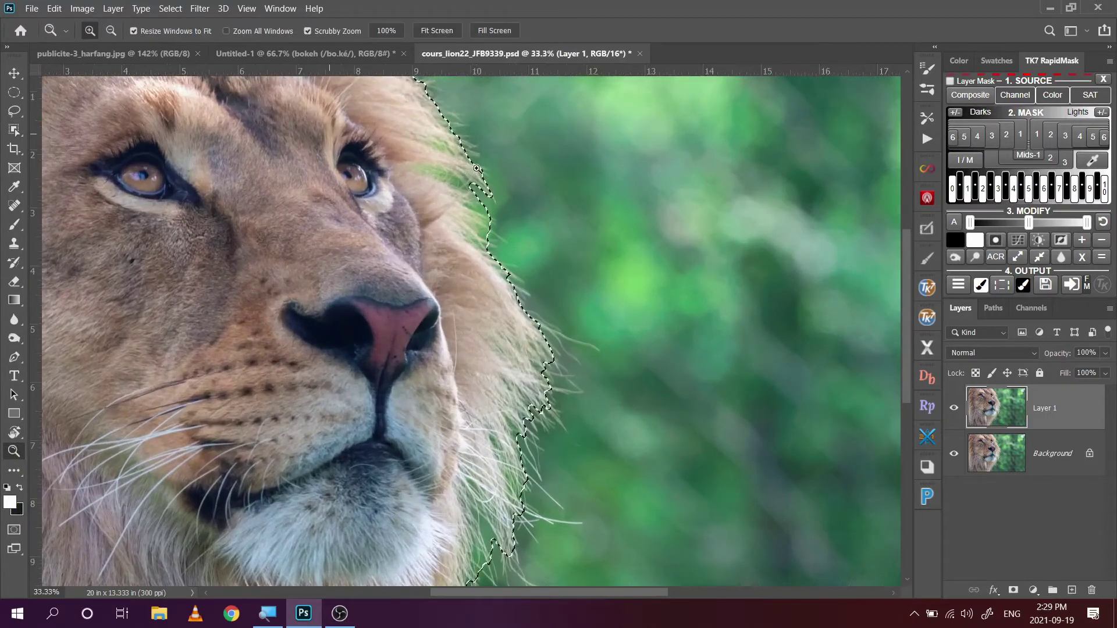
left_click(477, 169)
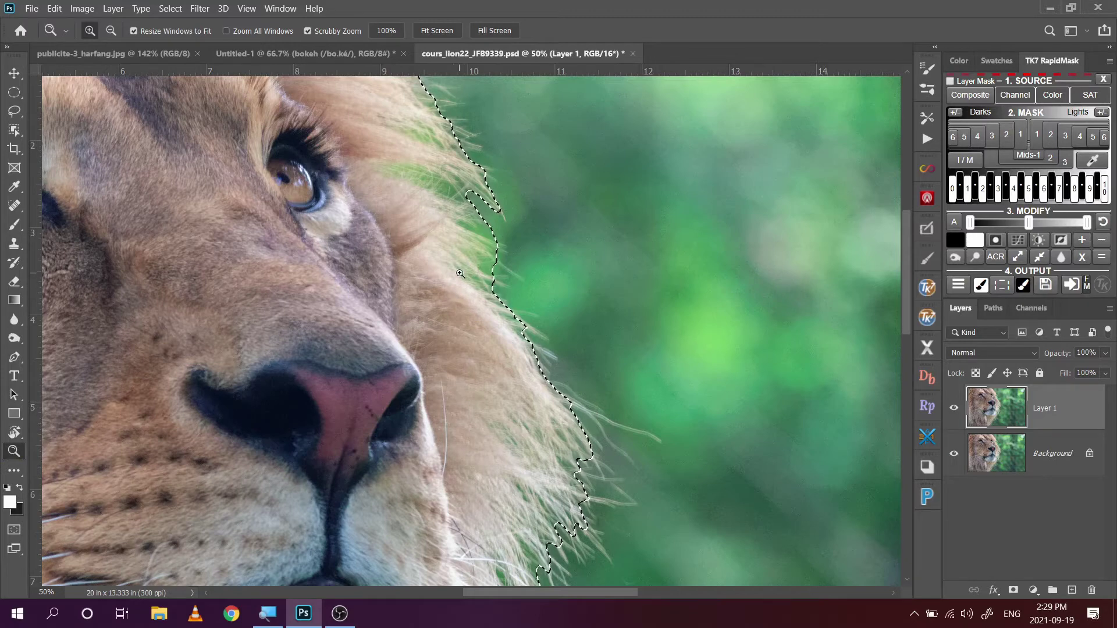
right_click(637, 245)
left_click(666, 251)
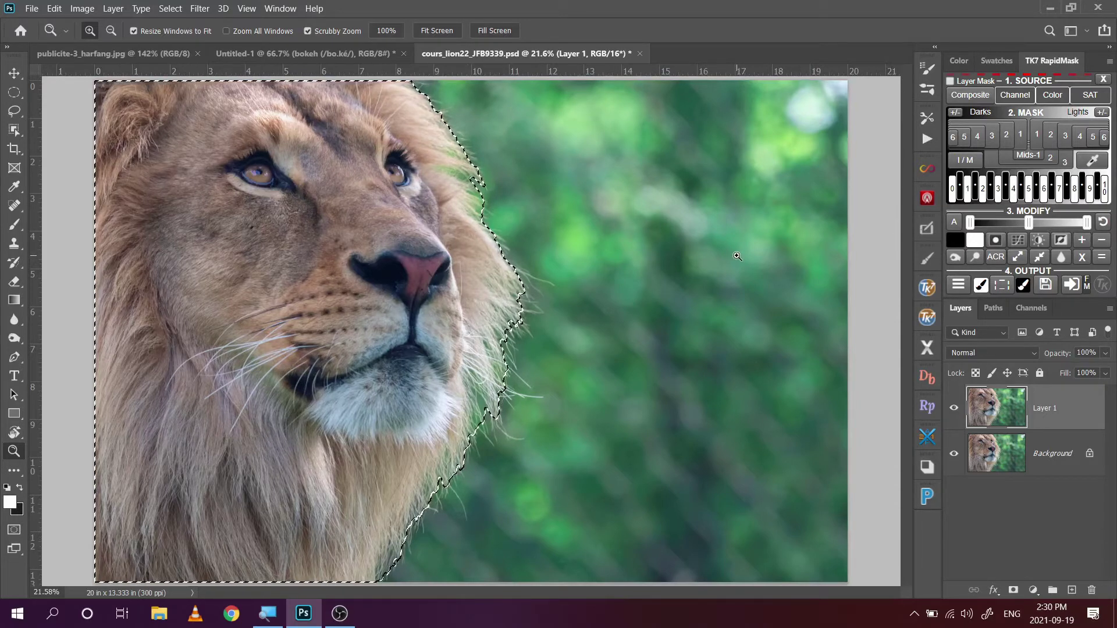
key("ctrl+d")
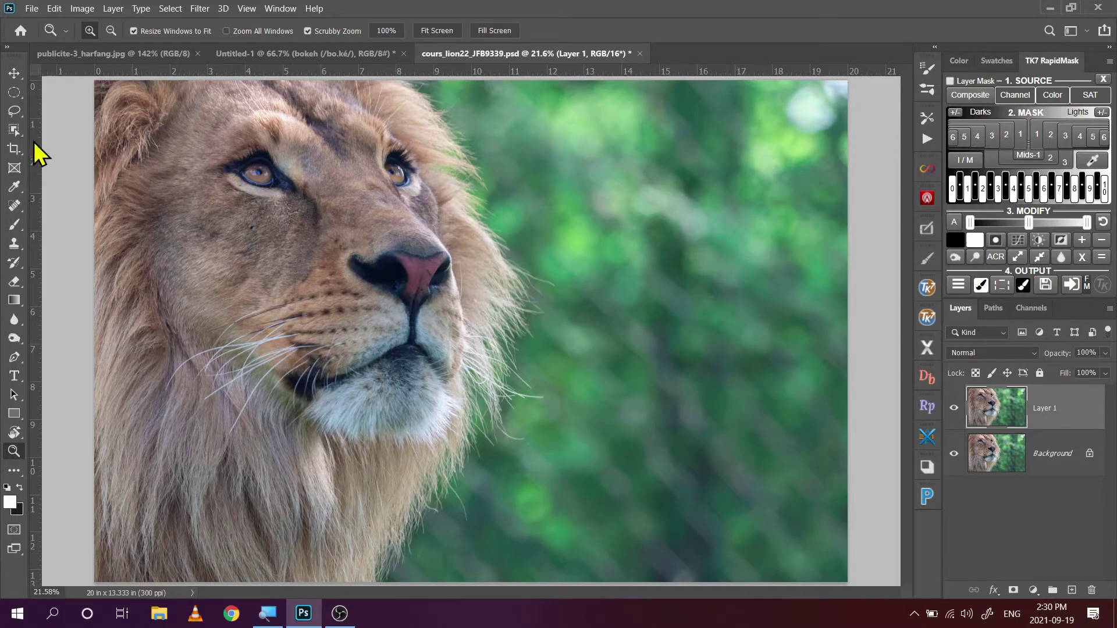
- Select the lion using the Object Selection tool in Lasso mode, outlining loosely around the mane
left_click(15, 131)
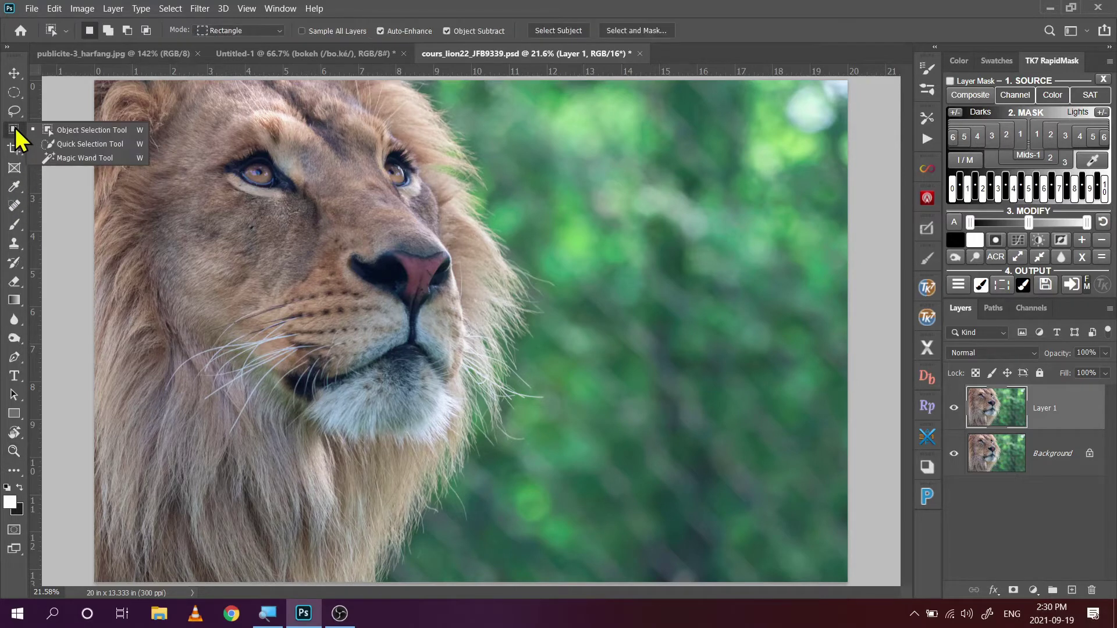
left_click(103, 131)
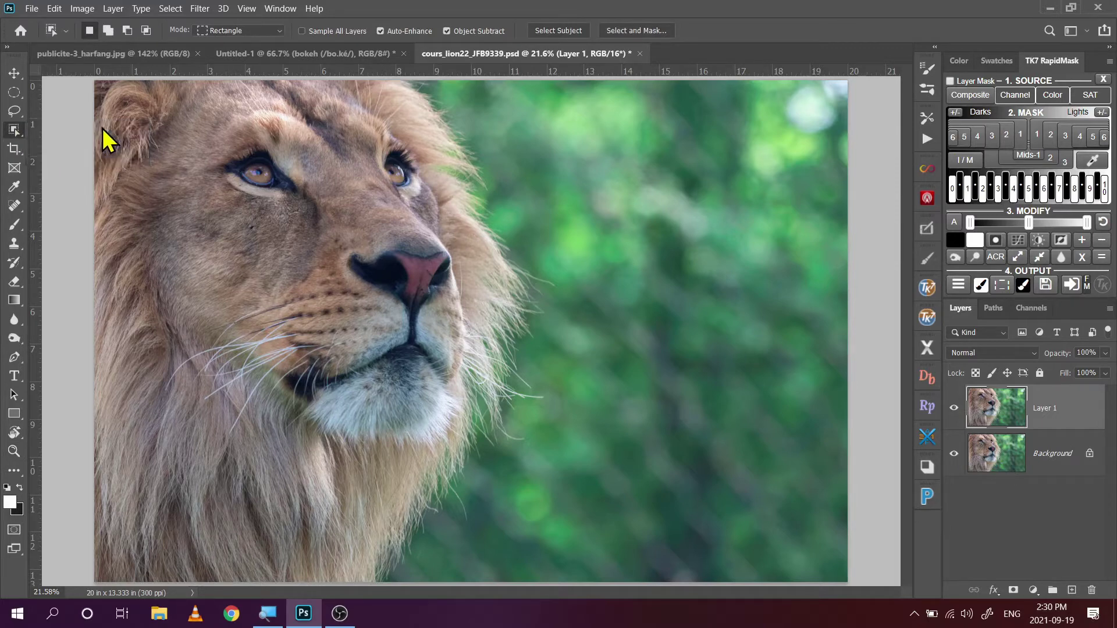
left_click(280, 32)
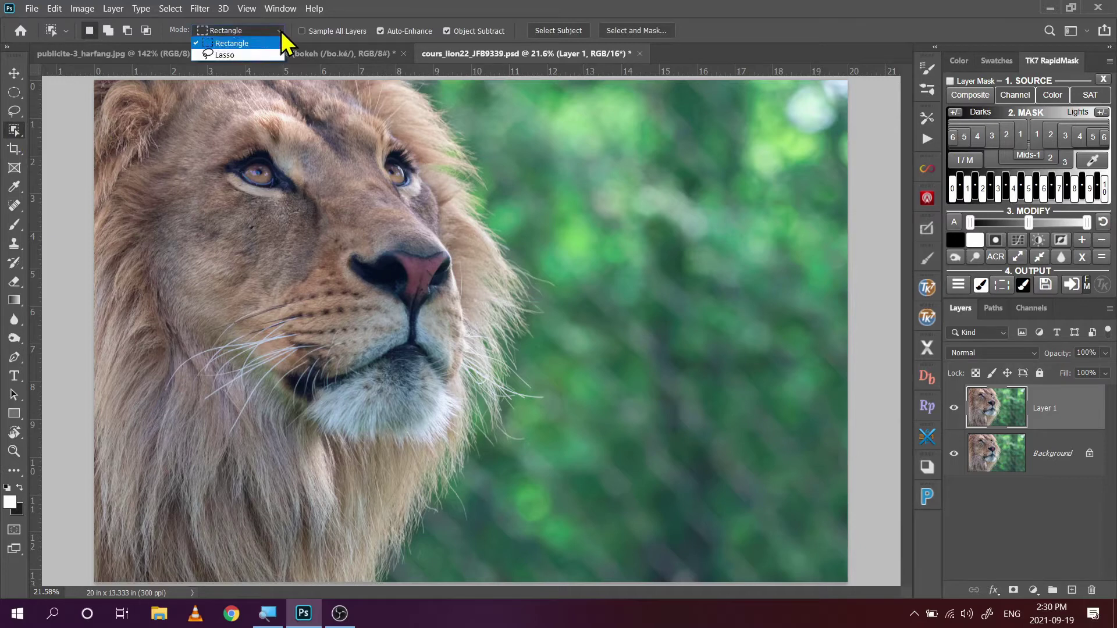
left_click(261, 55)
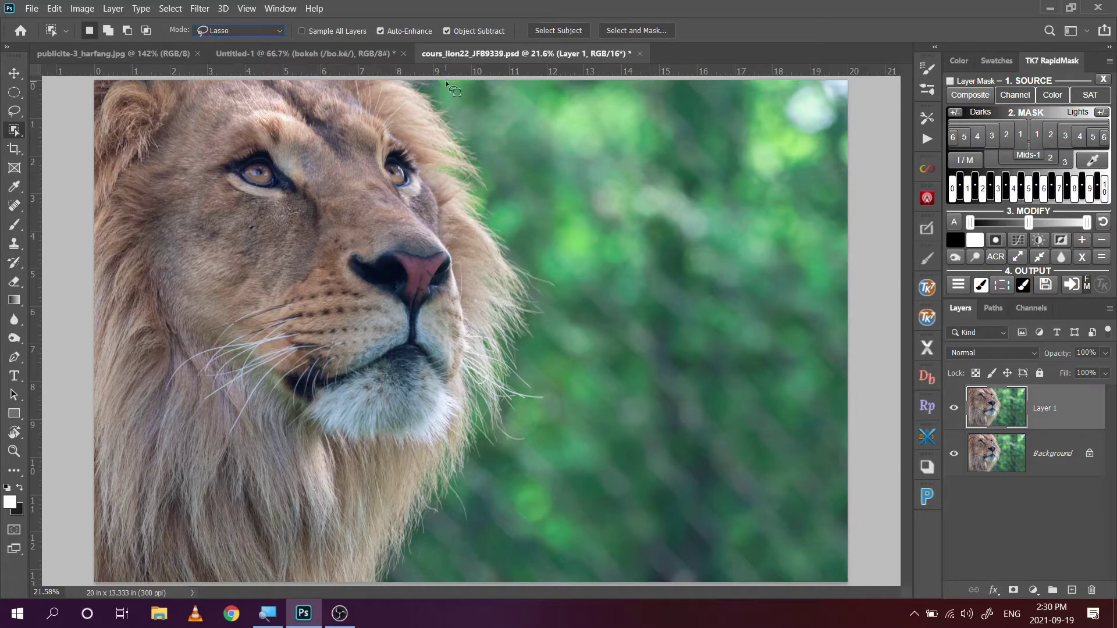
left_click_drag(452, 95, 500, 209)
mouse_move(545, 289)
left_mouse_down()
mouse_move(553, 311)
mouse_move(536, 324)
mouse_move(550, 344)
mouse_move(533, 368)
mouse_move(551, 411)
mouse_move(517, 420)
mouse_move(531, 445)
mouse_move(487, 451)
mouse_move(469, 486)
mouse_move(474, 516)
mouse_move(462, 525)
mouse_move(450, 506)
mouse_move(414, 579)
mouse_move(379, 608)
mouse_move(140, 571)
mouse_move(59, 576)
mouse_move(234, 580)
mouse_move(201, 604)
mouse_move(99, 611)
mouse_move(86, 494)
mouse_move(102, 138)
mouse_move(93, 25)
mouse_move(35, 138)
mouse_move(69, 85)
mouse_move(445, 78)
left_mouse_up()
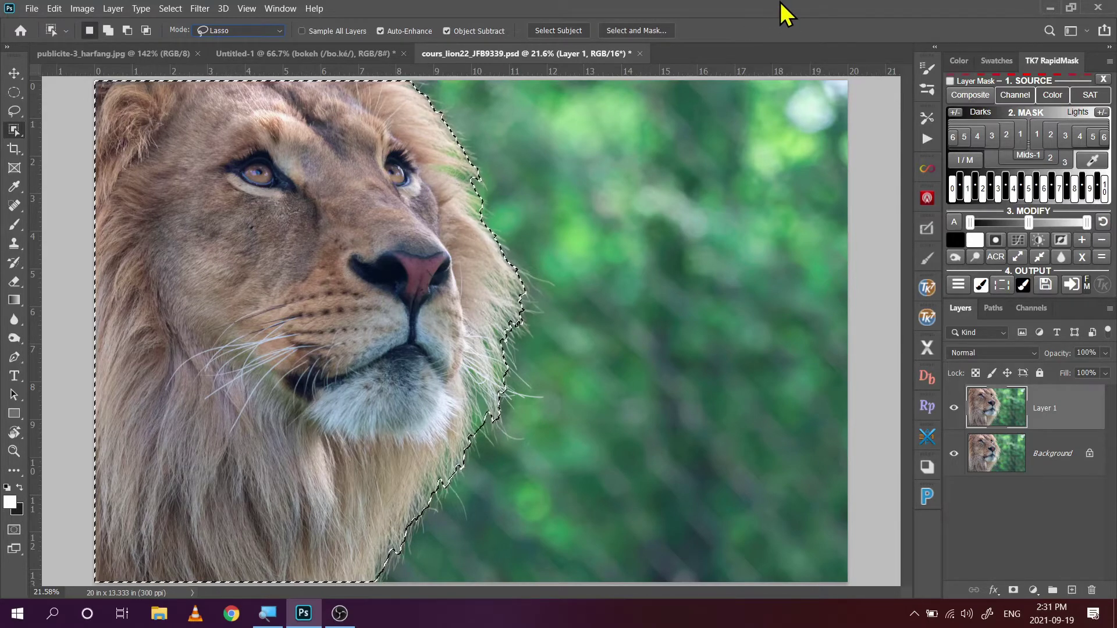
- Open the lion selection in Select and Mask, compare the Overlay preview, and set the view to Black & White
left_click(635, 31)
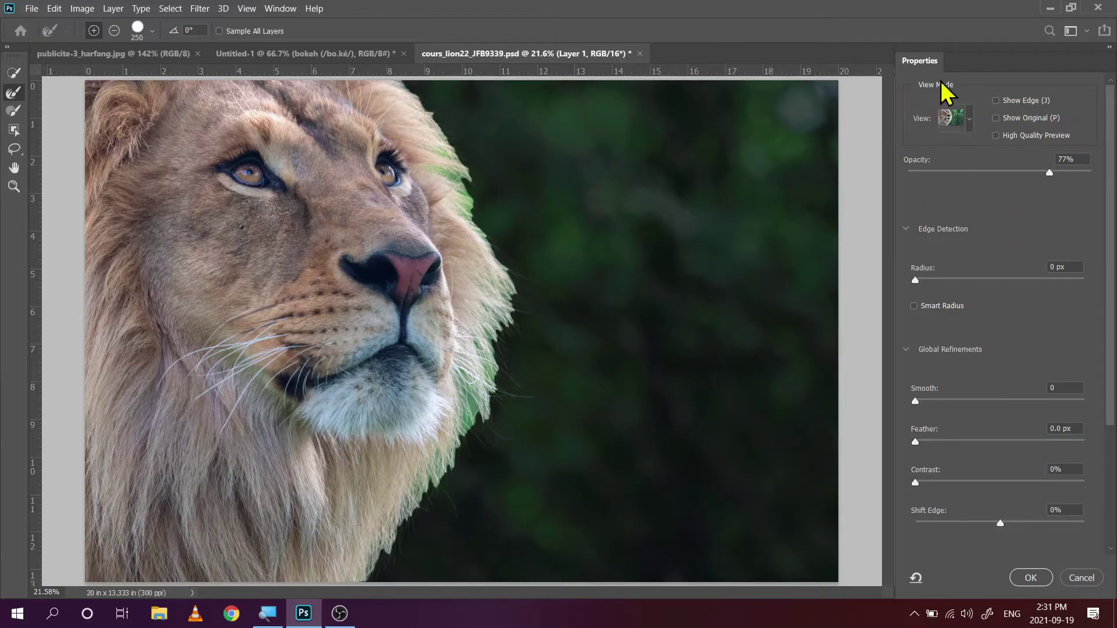
left_click(970, 120)
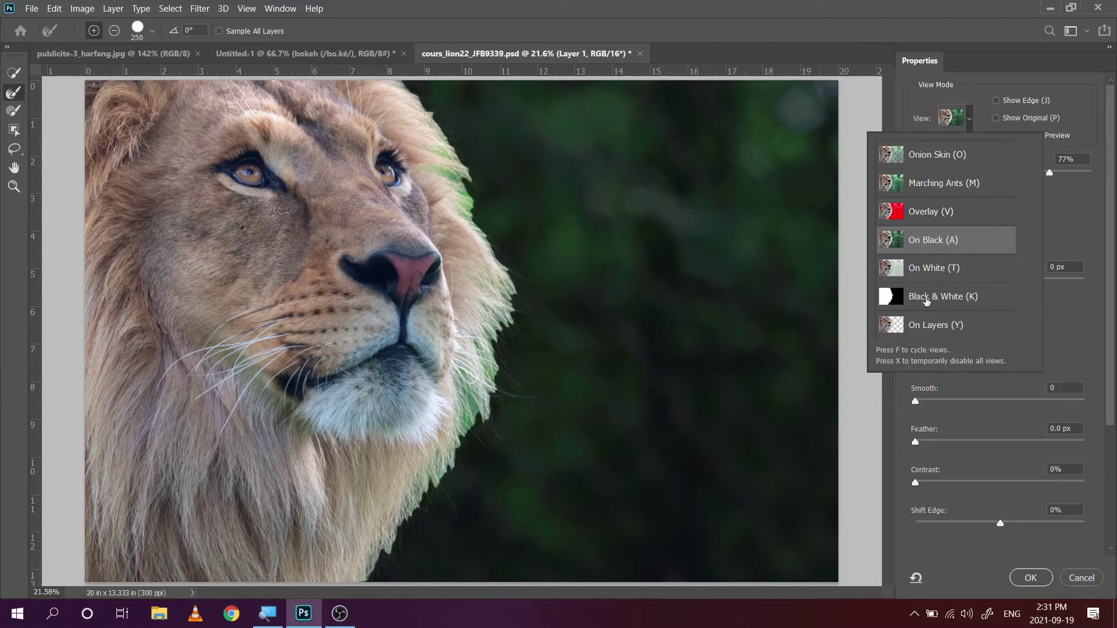
left_click(919, 297)
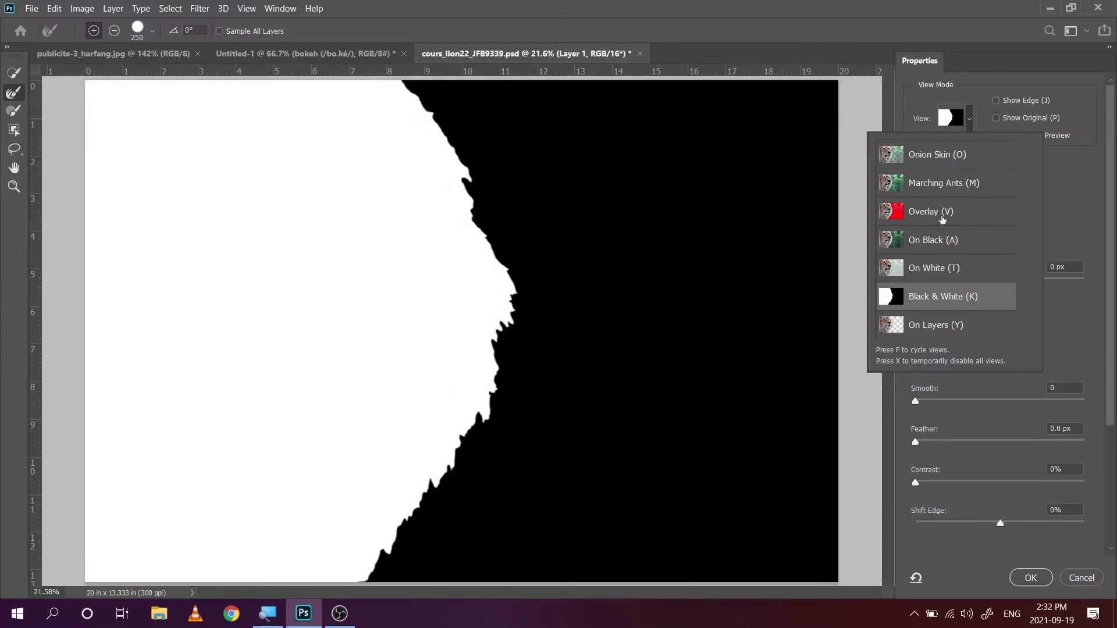
left_click(944, 214)
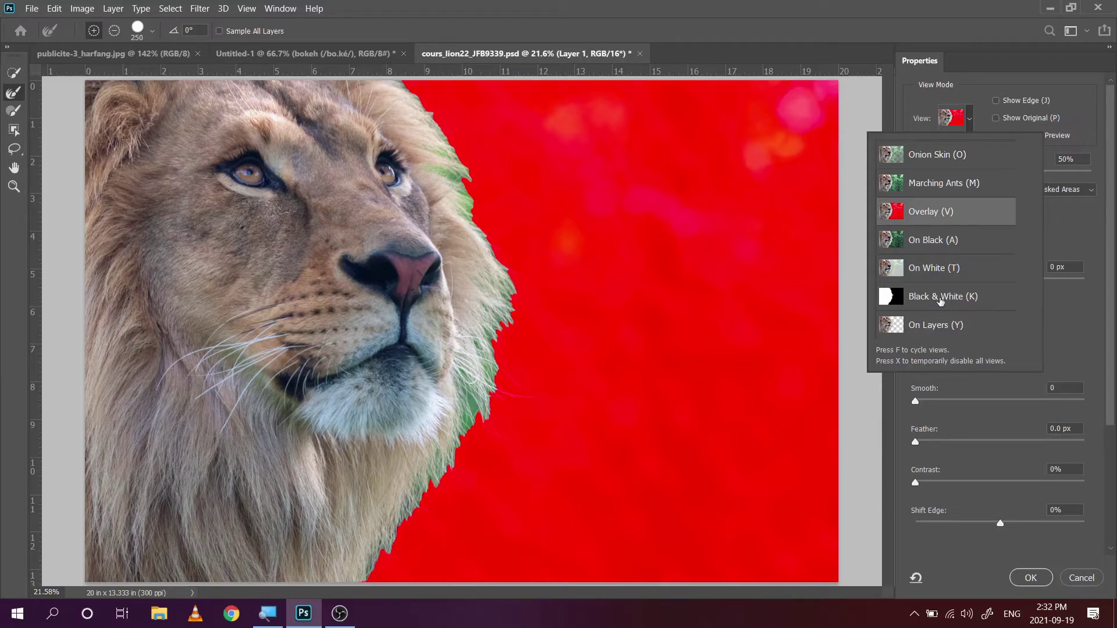
left_click(958, 300)
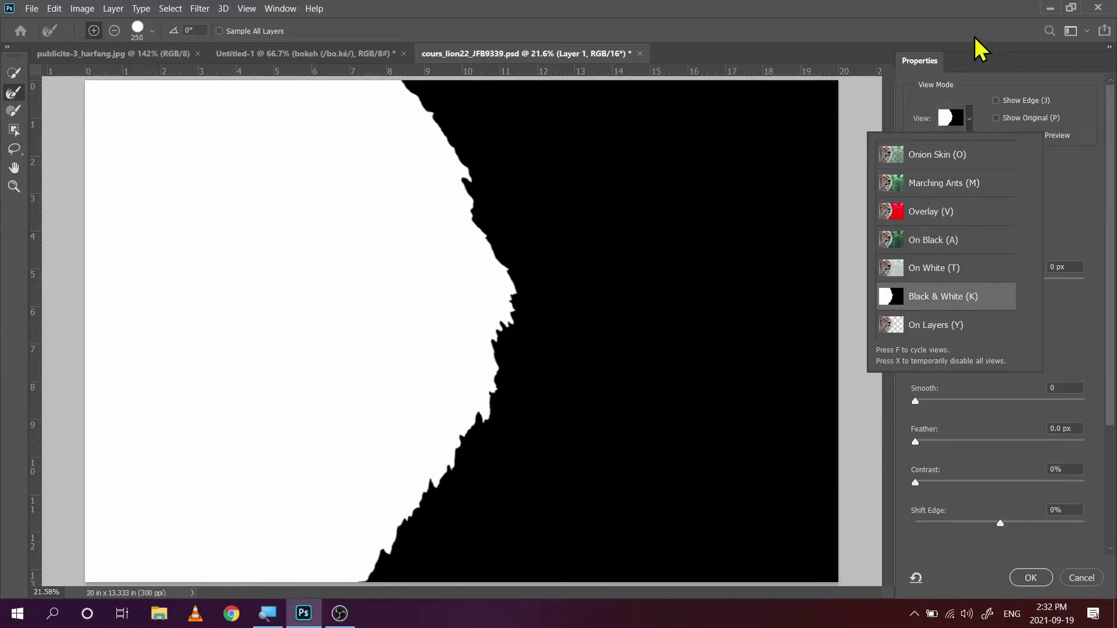
left_click(1004, 27)
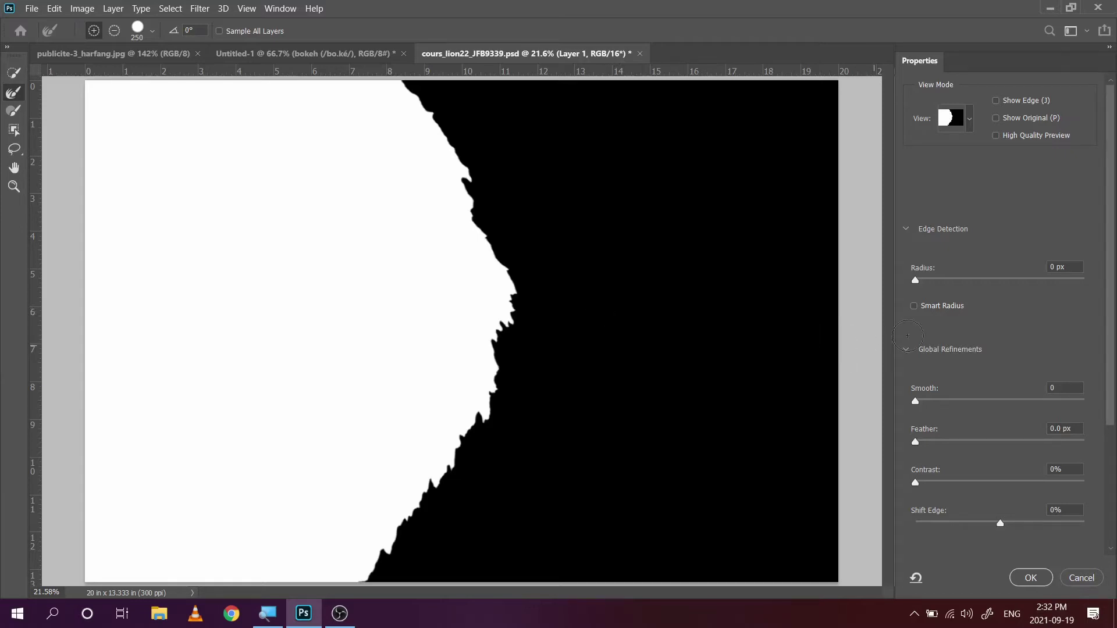
- Enable Smart Radius with a 5 px radius and brush along the whole mane edge to refine its hairs
left_click(914, 307)
left_click_drag(919, 282, 963, 288)
mouse_move(405, 87)
left_mouse_down()
mouse_move(465, 121)
mouse_move(433, 117)
mouse_move(465, 163)
mouse_move(431, 123)
mouse_move(495, 206)
mouse_move(475, 185)
mouse_move(491, 202)
mouse_move(476, 188)
mouse_move(489, 222)
mouse_move(471, 205)
mouse_move(478, 219)
mouse_move(465, 195)
mouse_move(502, 256)
mouse_move(487, 230)
mouse_move(454, 216)
mouse_move(478, 232)
mouse_move(455, 176)
mouse_move(502, 273)
mouse_move(562, 318)
mouse_move(521, 292)
mouse_move(528, 328)
mouse_move(489, 287)
mouse_move(512, 312)
left_mouse_up()
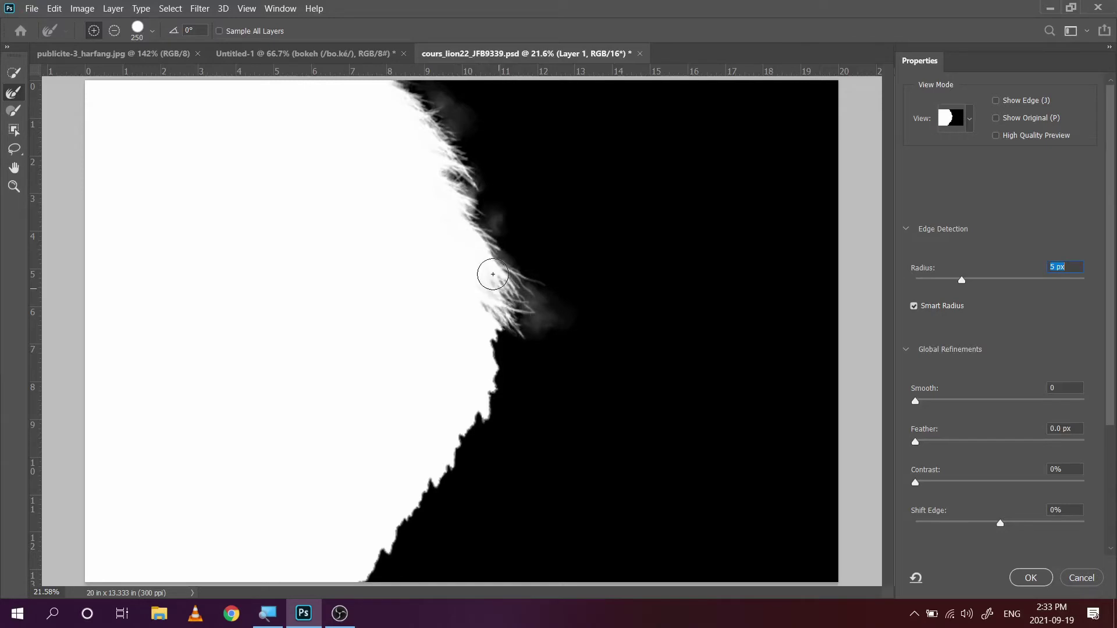
mouse_move(493, 274)
left_mouse_down()
mouse_move(501, 311)
mouse_move(488, 308)
mouse_move(515, 338)
mouse_move(483, 320)
mouse_move(488, 338)
mouse_move(466, 321)
mouse_move(507, 359)
mouse_move(489, 347)
mouse_move(505, 374)
mouse_move(487, 363)
mouse_move(497, 398)
mouse_move(478, 369)
mouse_move(487, 399)
mouse_move(497, 424)
mouse_move(501, 403)
mouse_move(533, 419)
mouse_move(503, 369)
mouse_move(526, 390)
mouse_move(514, 398)
mouse_move(554, 408)
mouse_move(519, 396)
mouse_move(565, 397)
mouse_move(505, 395)
mouse_move(516, 390)
mouse_move(485, 340)
mouse_move(505, 318)
mouse_move(526, 331)
mouse_move(502, 306)
mouse_move(536, 313)
mouse_move(502, 281)
mouse_move(540, 289)
mouse_move(466, 247)
mouse_move(504, 253)
mouse_move(485, 234)
mouse_move(509, 247)
mouse_move(506, 217)
left_mouse_up()
mouse_move(536, 296)
left_mouse_down()
mouse_move(539, 320)
mouse_move(510, 389)
mouse_move(484, 405)
mouse_move(493, 454)
mouse_move(473, 436)
mouse_move(481, 453)
mouse_move(472, 426)
mouse_move(475, 462)
mouse_move(473, 430)
mouse_move(480, 446)
mouse_move(461, 405)
mouse_move(471, 420)
mouse_move(477, 411)
mouse_move(459, 369)
mouse_move(475, 400)
mouse_move(460, 369)
mouse_move(470, 425)
mouse_move(446, 414)
mouse_move(476, 467)
mouse_move(455, 515)
mouse_move(462, 487)
mouse_move(445, 507)
mouse_move(469, 512)
mouse_move(448, 459)
mouse_move(452, 503)
mouse_move(433, 494)
mouse_move(465, 541)
mouse_move(445, 504)
mouse_move(454, 518)
mouse_move(450, 474)
mouse_move(462, 451)
mouse_move(450, 423)
mouse_move(470, 468)
mouse_move(448, 524)
mouse_move(425, 518)
mouse_move(426, 499)
mouse_move(424, 525)
mouse_move(424, 488)
mouse_move(389, 554)
mouse_move(410, 512)
mouse_move(388, 552)
mouse_move(403, 514)
mouse_move(396, 535)
mouse_move(386, 518)
mouse_move(390, 544)
mouse_move(400, 534)
mouse_move(386, 512)
mouse_move(364, 583)
mouse_move(390, 577)
left_mouse_up()
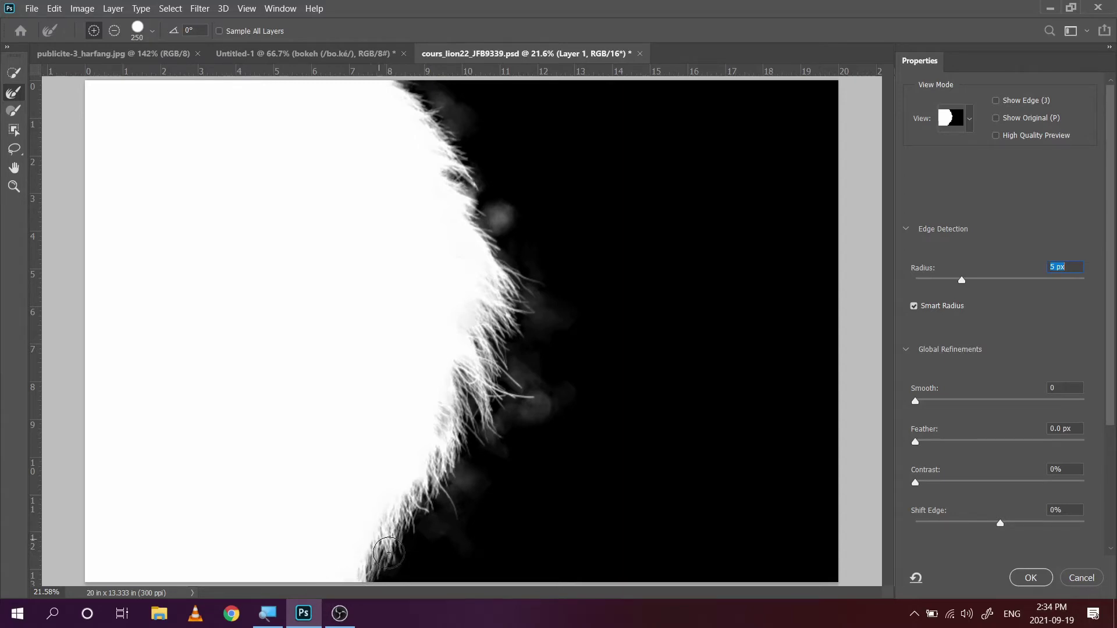
mouse_move(394, 506)
left_mouse_down()
mouse_move(422, 516)
mouse_move(420, 495)
mouse_move(432, 486)
mouse_move(440, 506)
mouse_move(427, 463)
mouse_move(443, 480)
mouse_move(446, 440)
mouse_move(475, 459)
mouse_move(465, 413)
mouse_move(477, 418)
mouse_move(453, 383)
mouse_move(497, 409)
mouse_move(467, 361)
mouse_move(510, 414)
mouse_move(491, 443)
mouse_move(486, 430)
mouse_move(491, 464)
mouse_move(457, 467)
mouse_move(459, 528)
mouse_move(451, 513)
mouse_move(459, 526)
mouse_move(420, 508)
mouse_move(440, 519)
mouse_move(421, 516)
mouse_move(419, 558)
mouse_move(428, 494)
mouse_move(474, 456)
mouse_move(467, 419)
mouse_move(481, 420)
mouse_move(495, 460)
mouse_move(495, 399)
mouse_move(525, 396)
left_mouse_up()
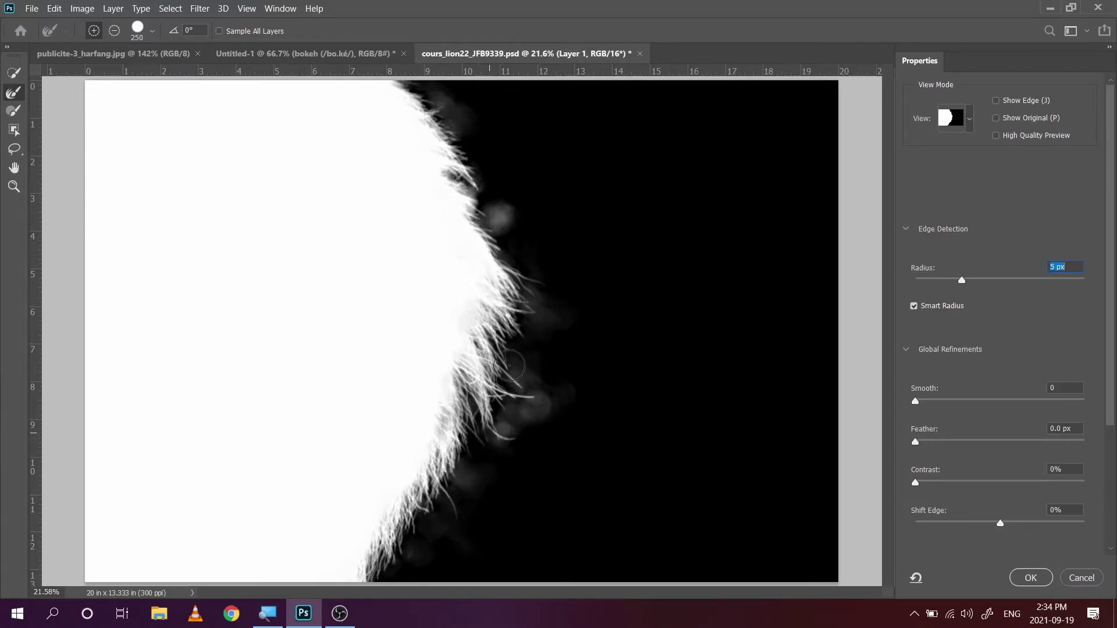
mouse_move(525, 318)
left_mouse_down()
mouse_move(533, 285)
mouse_move(509, 262)
left_mouse_up()
mouse_move(455, 188)
left_mouse_down()
mouse_move(494, 215)
mouse_move(459, 160)
mouse_move(466, 149)
mouse_move(488, 153)
mouse_move(396, 84)
mouse_move(513, 234)
left_mouse_up()
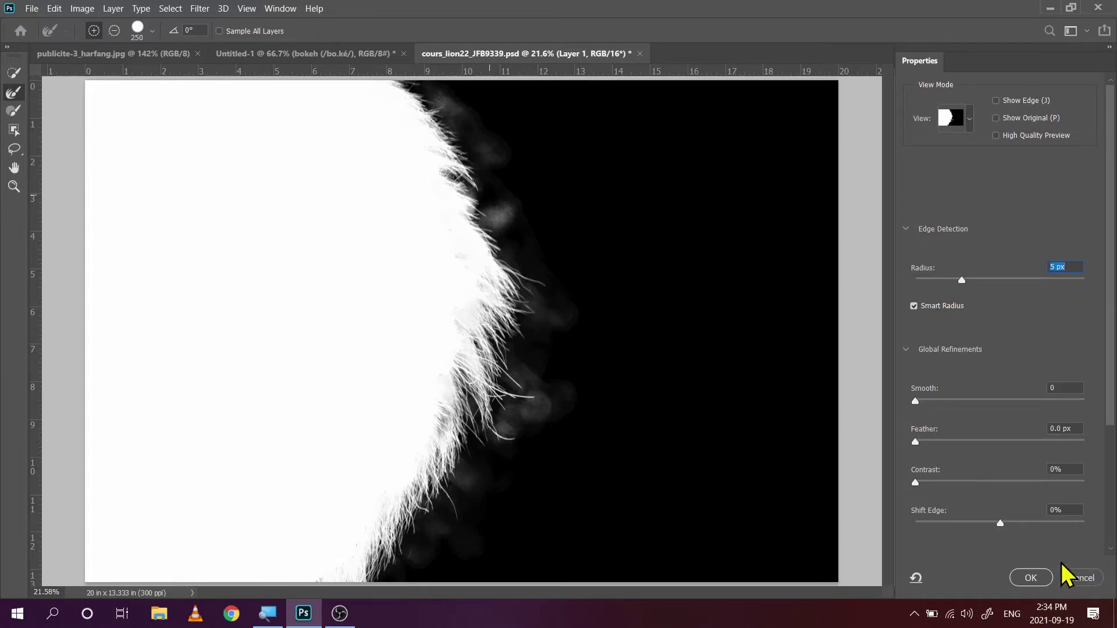
- Output the refined selection as a Layer Mask on the duplicated lion layer
left_click_drag(1109, 407, 1112, 448)
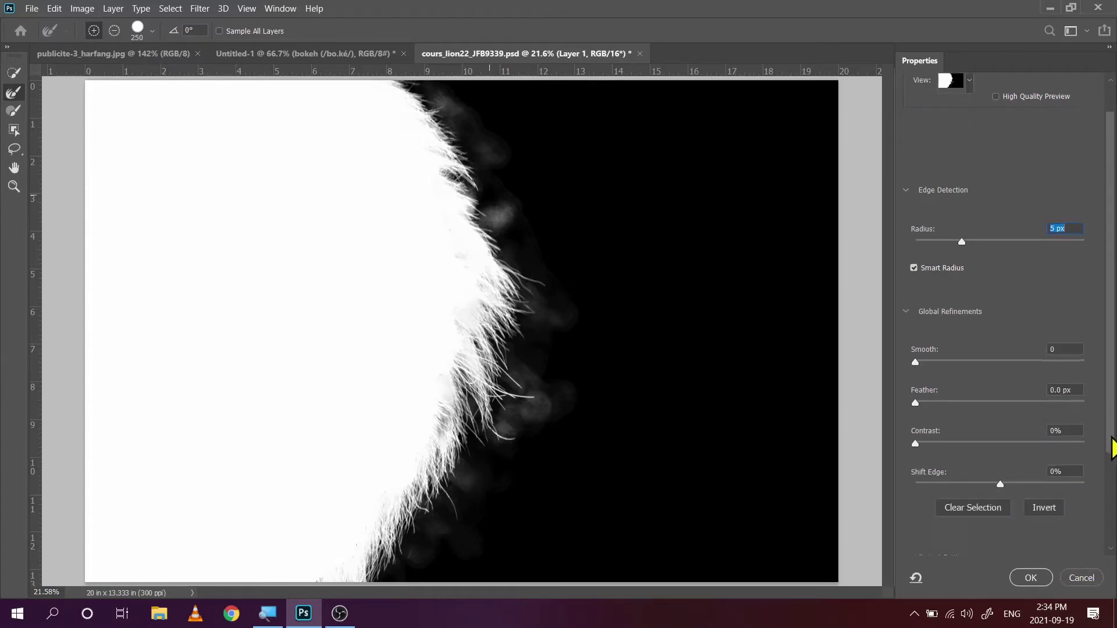
scroll(1113, 448, "down", 3)
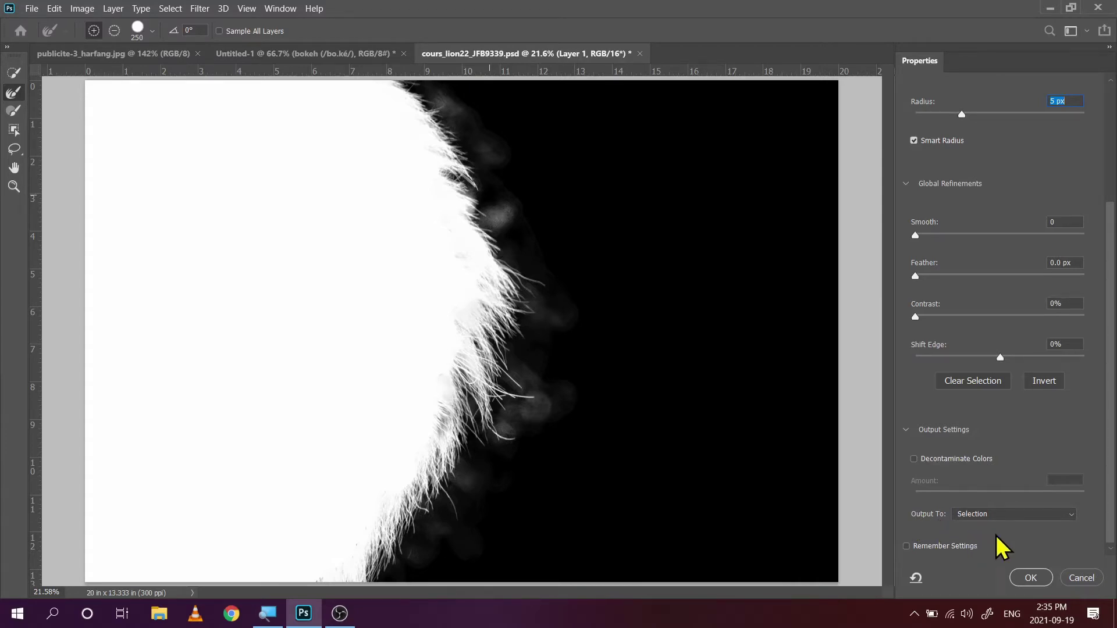
left_click(1073, 515)
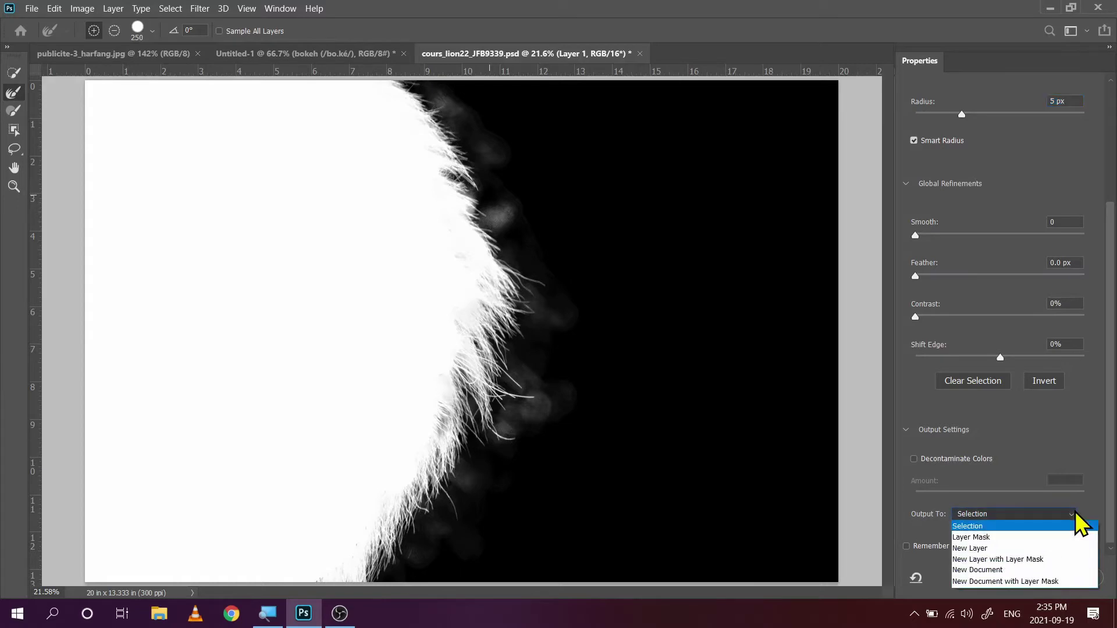
left_click(983, 538)
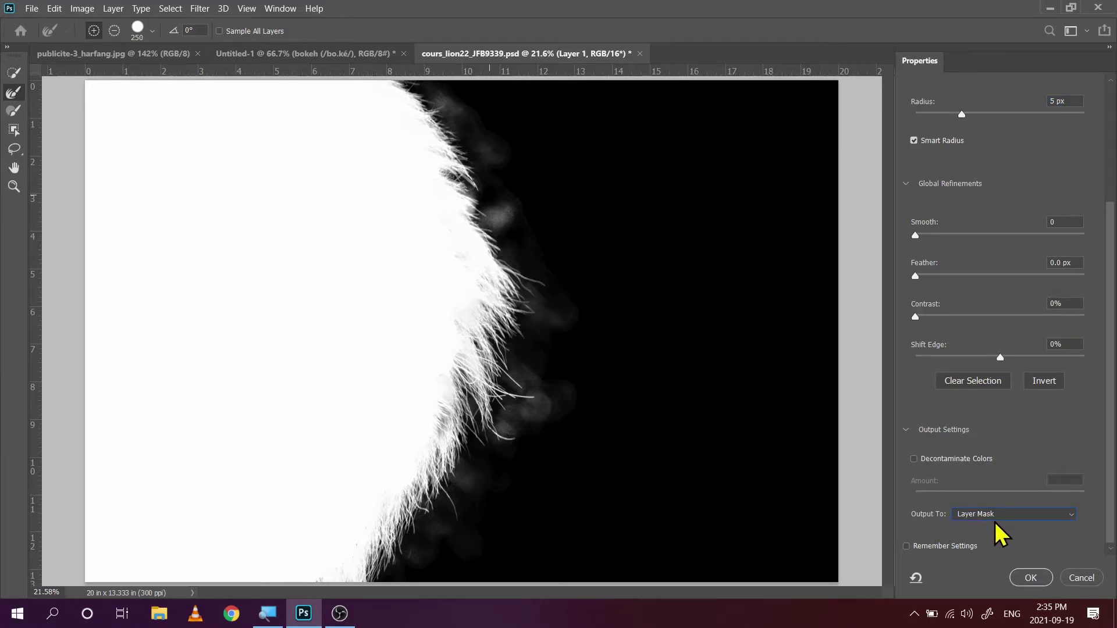
left_click(1031, 577)
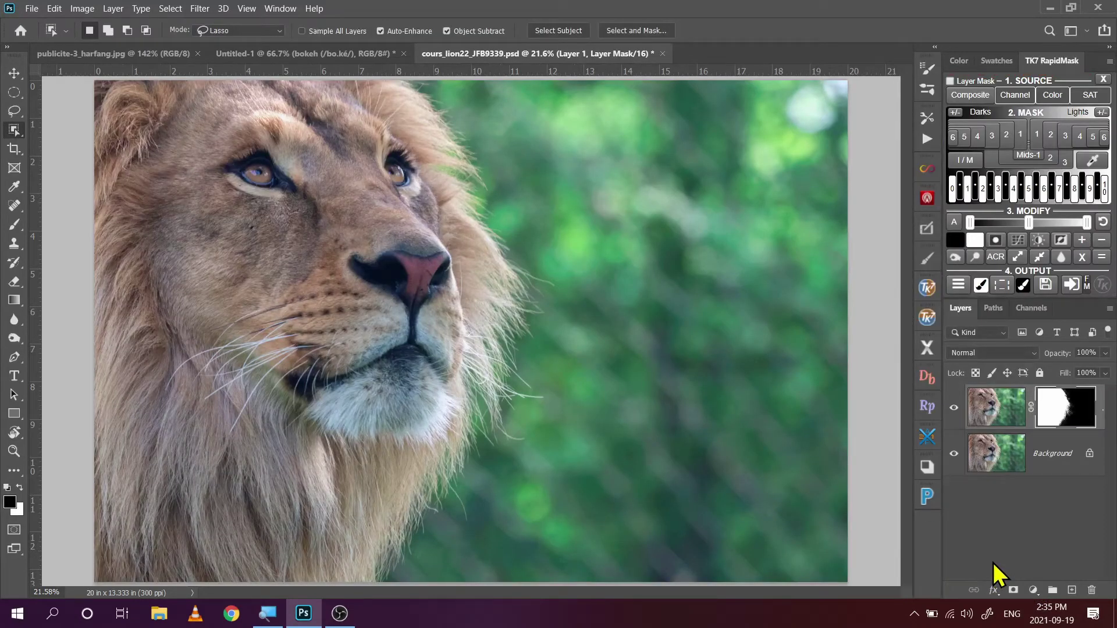
- Display the lion layer's mask on its own and examine the grey residue along the mane edge up close
left_click(1057, 413, "alt")
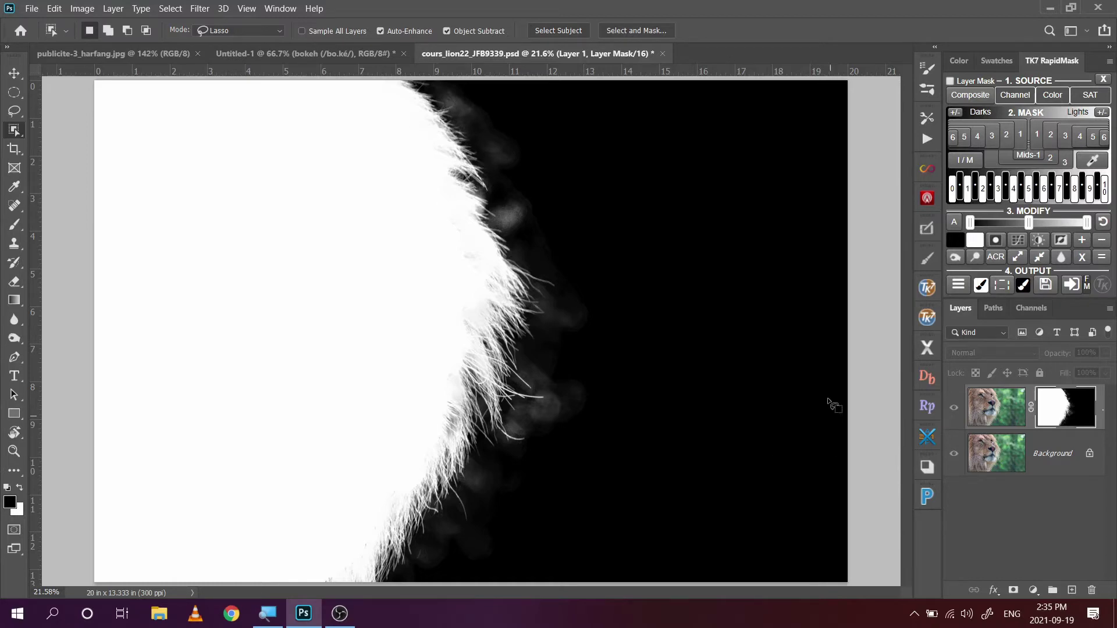
left_click(14, 451)
left_click(520, 233)
left_click(520, 234)
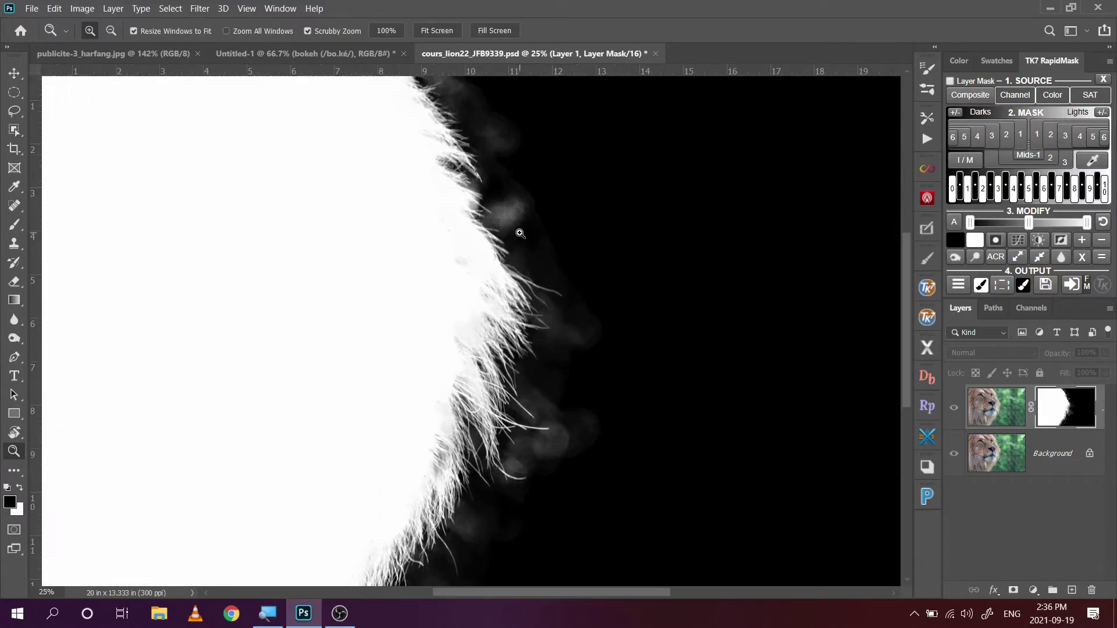
left_click(519, 233)
left_click(518, 227)
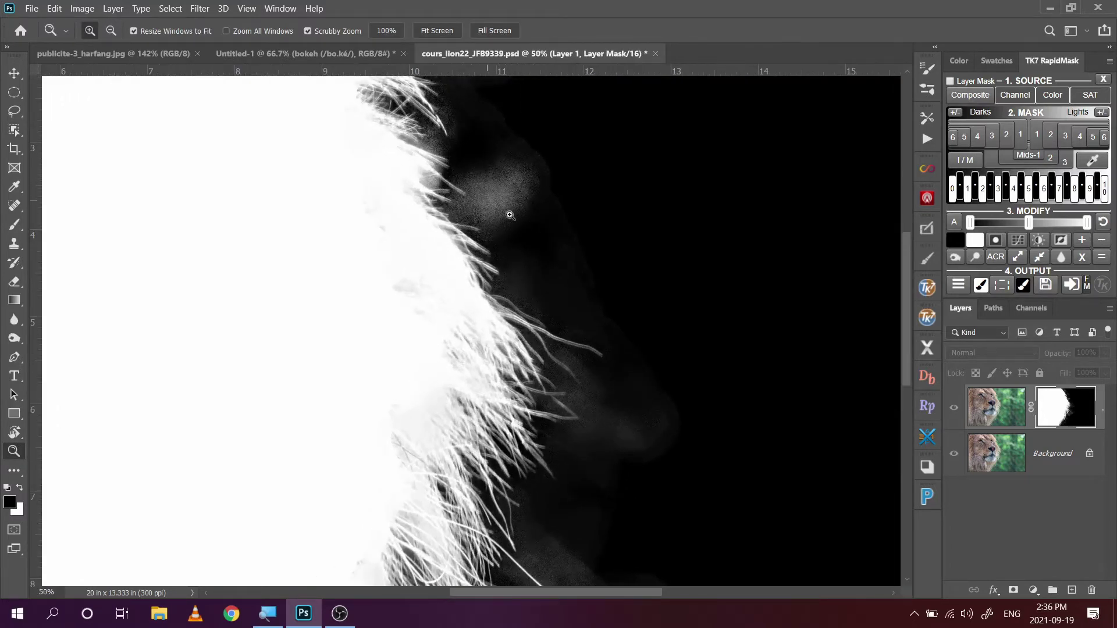
left_click(520, 223)
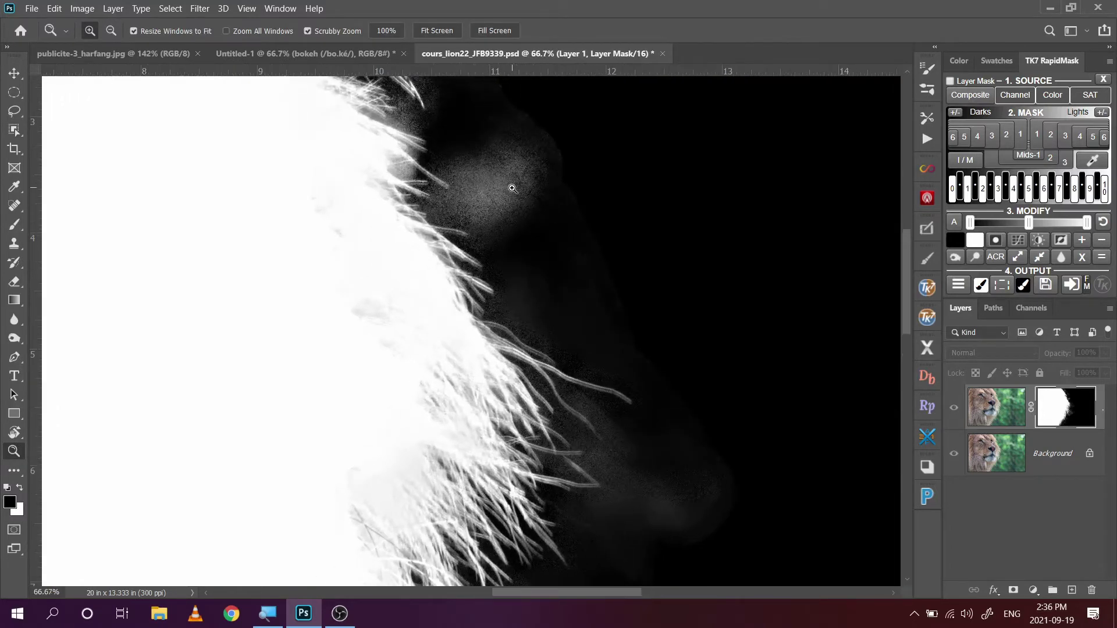
left_click(512, 187)
left_click(494, 186)
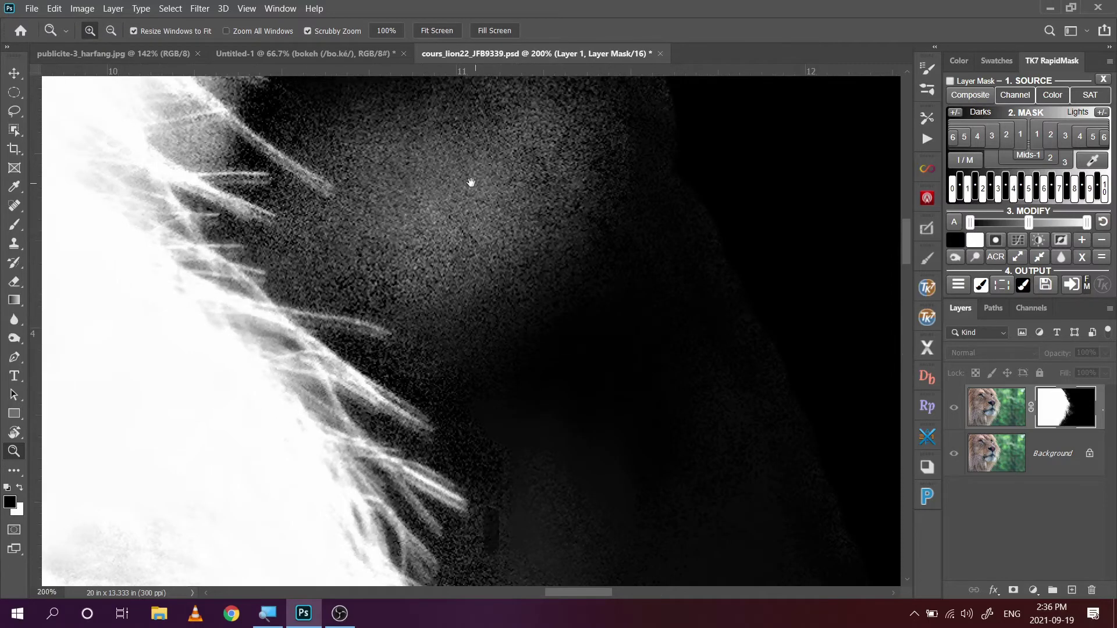
scroll(495, 198, "up", 20)
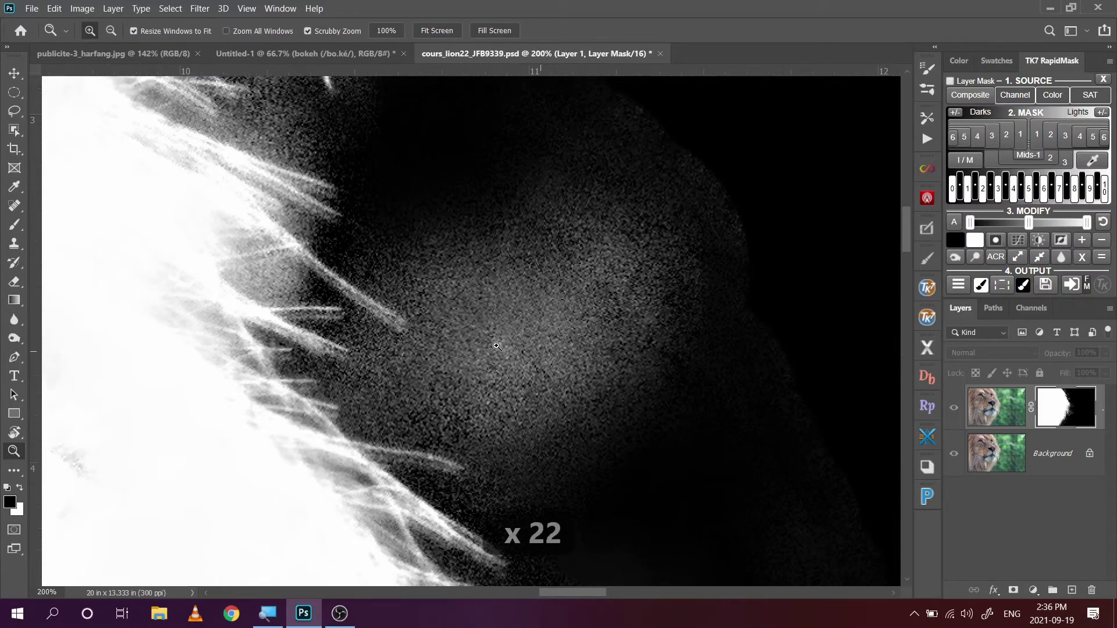
left_click_drag(437, 174, 601, 348)
key("alt")
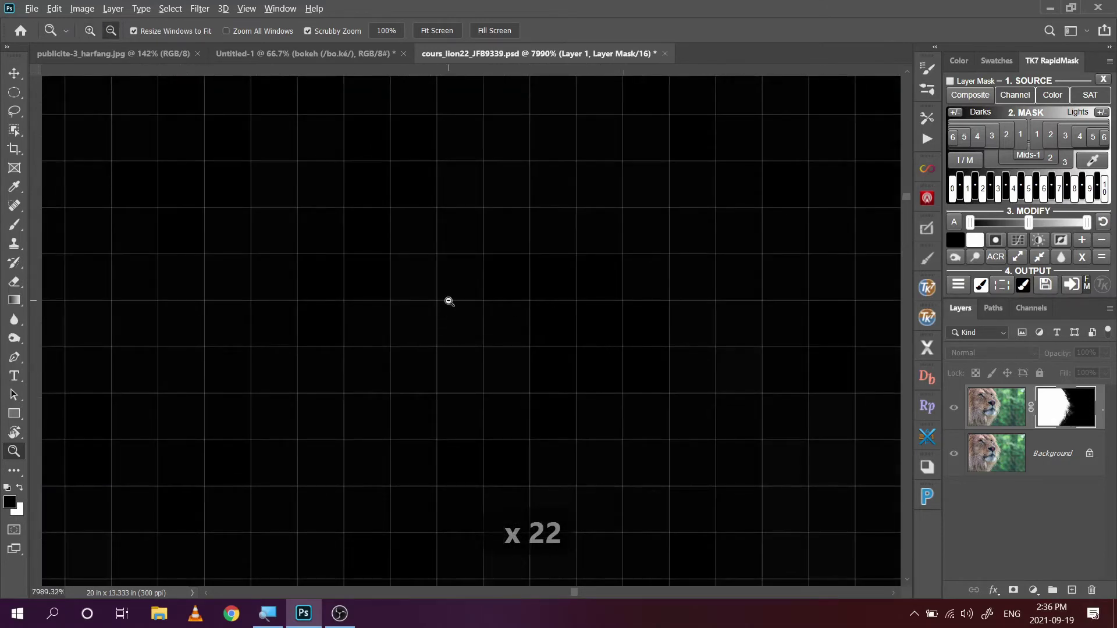
right_click(449, 301)
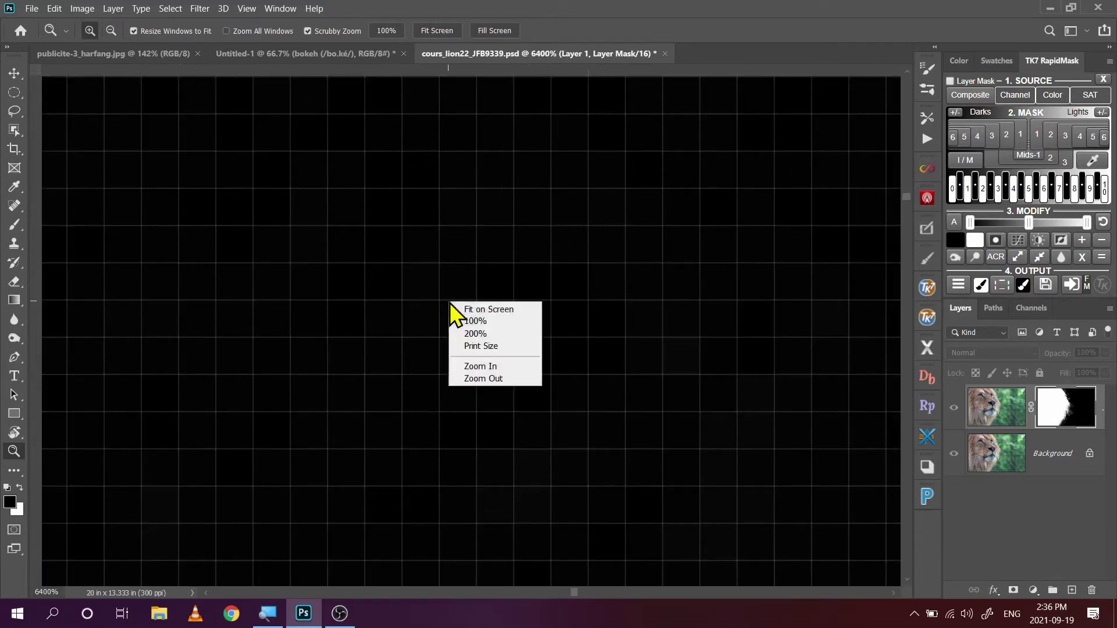
left_click(474, 309)
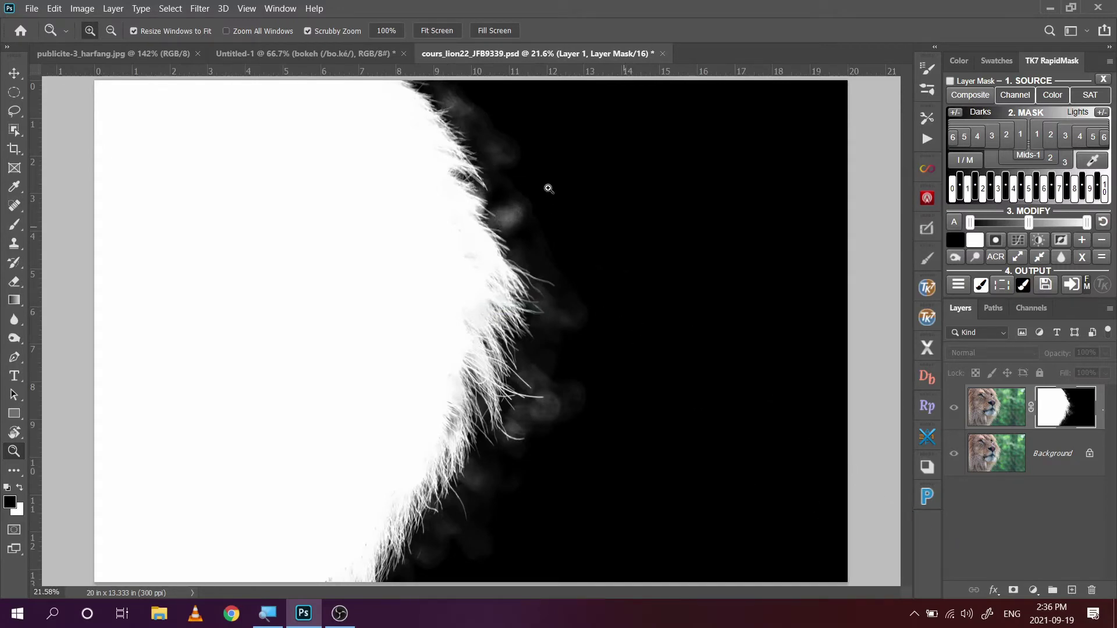
- Set up a black Brush at 100% opacity, 125 px size and 0% hardness for cleaning the mask
left_click_drag(518, 217, 526, 220)
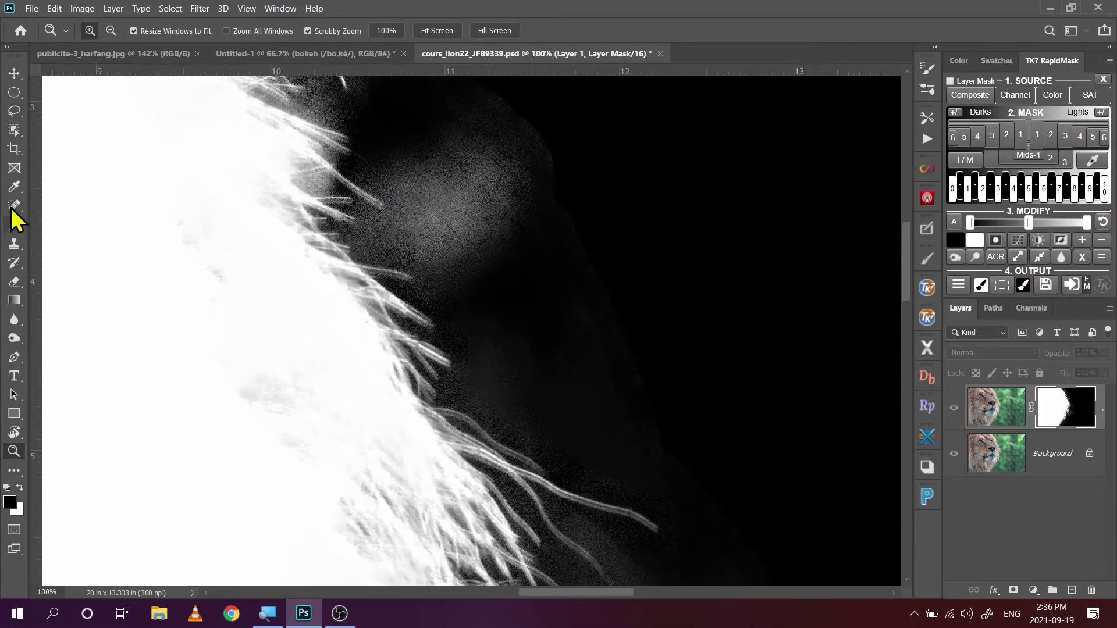
left_click(15, 225)
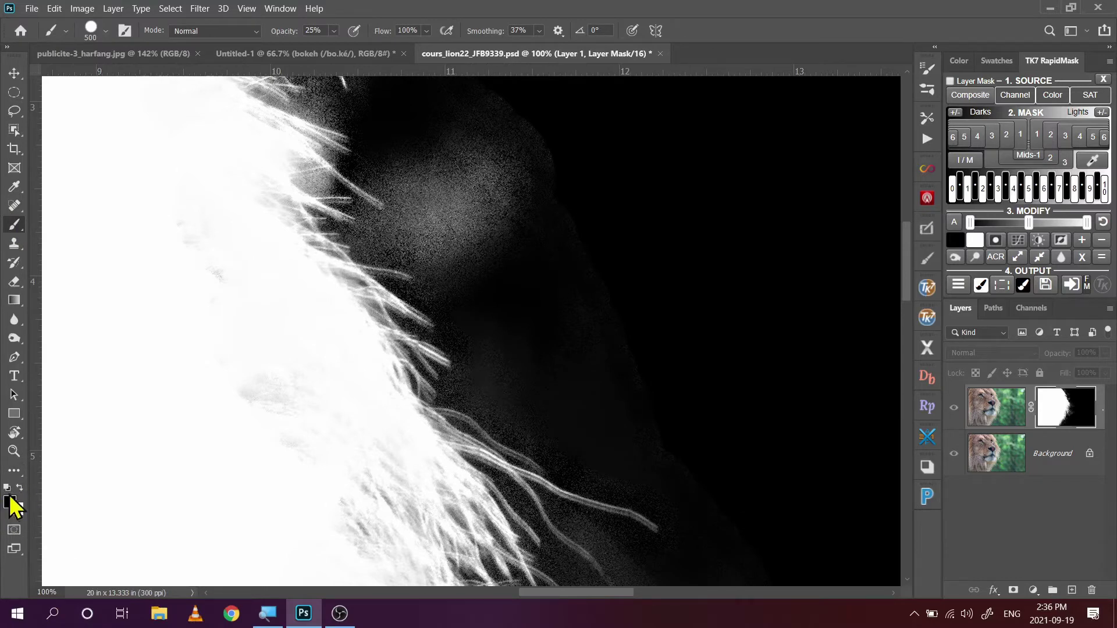
left_click(334, 31)
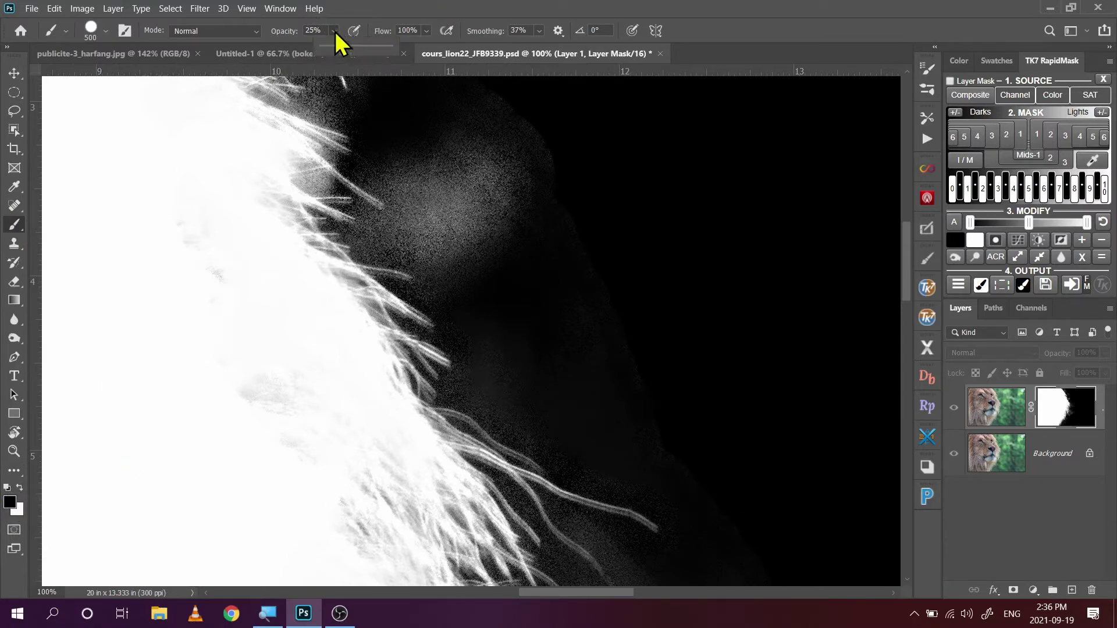
left_click_drag(338, 48, 499, 69)
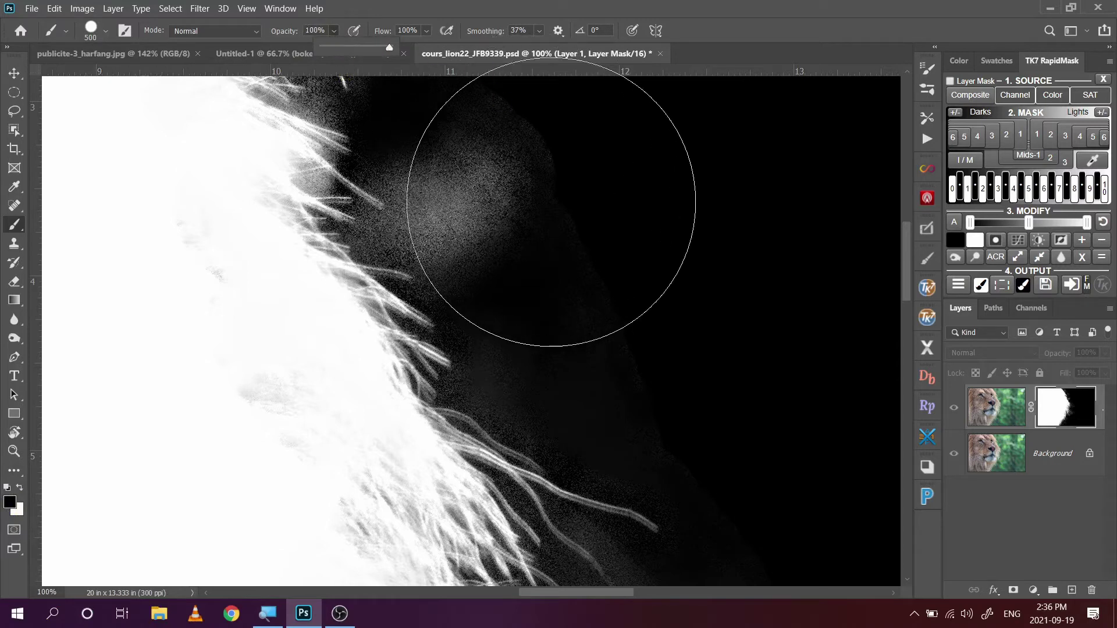
key("bracketleft")
key("bracketleft")
key("bracketleft")
key("bracketleft")
key("bracketleft")
key("bracketleft")
key("bracketleft")
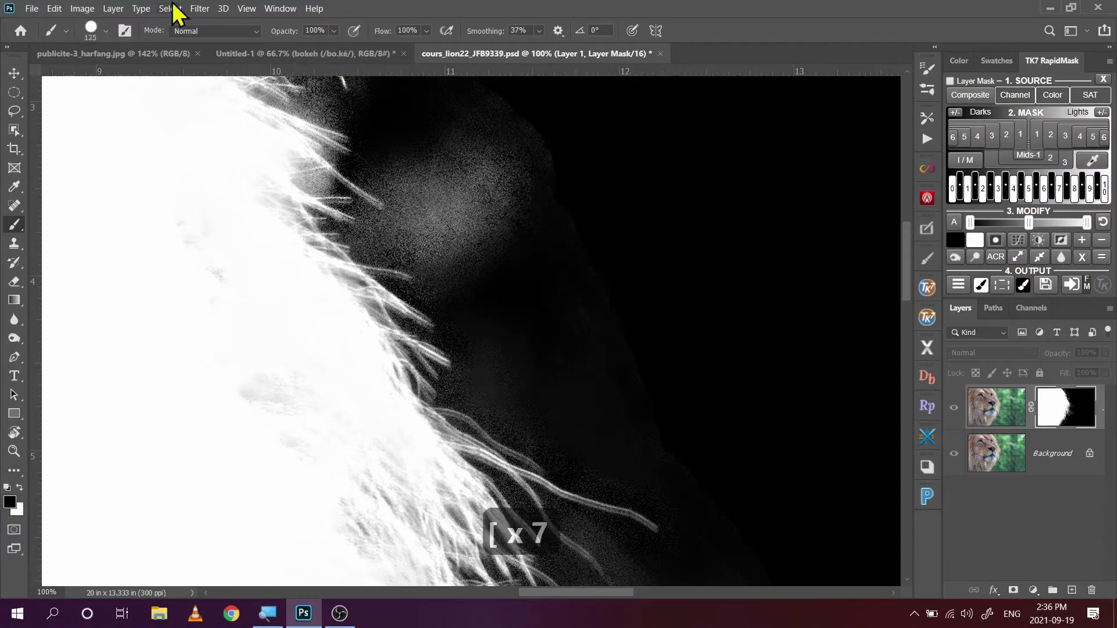
left_click(94, 36)
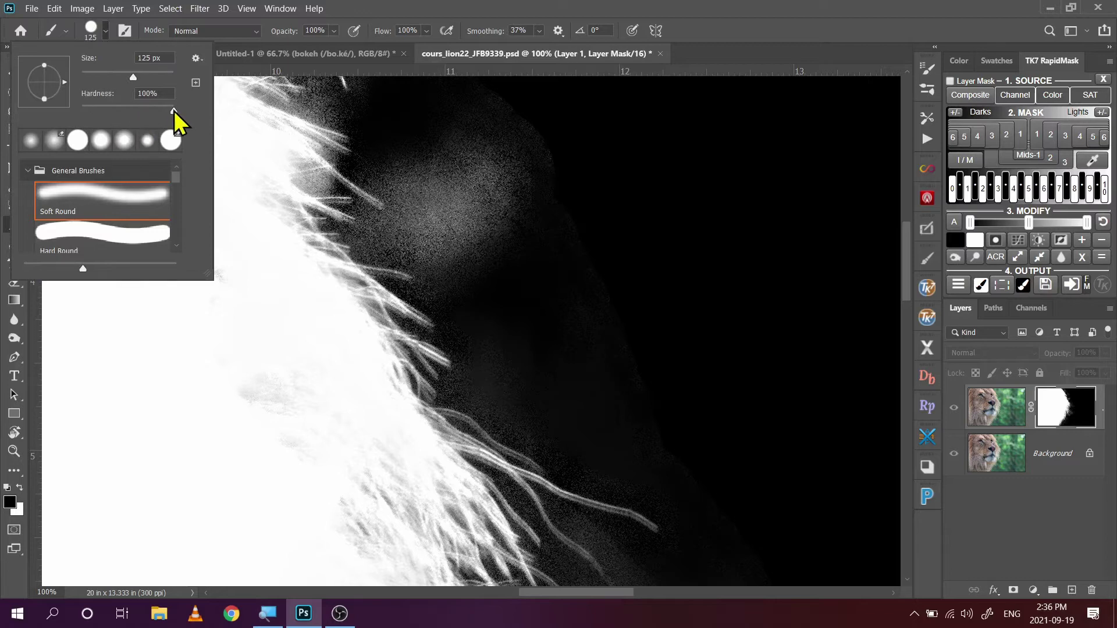
left_click_drag(174, 112, 60, 111)
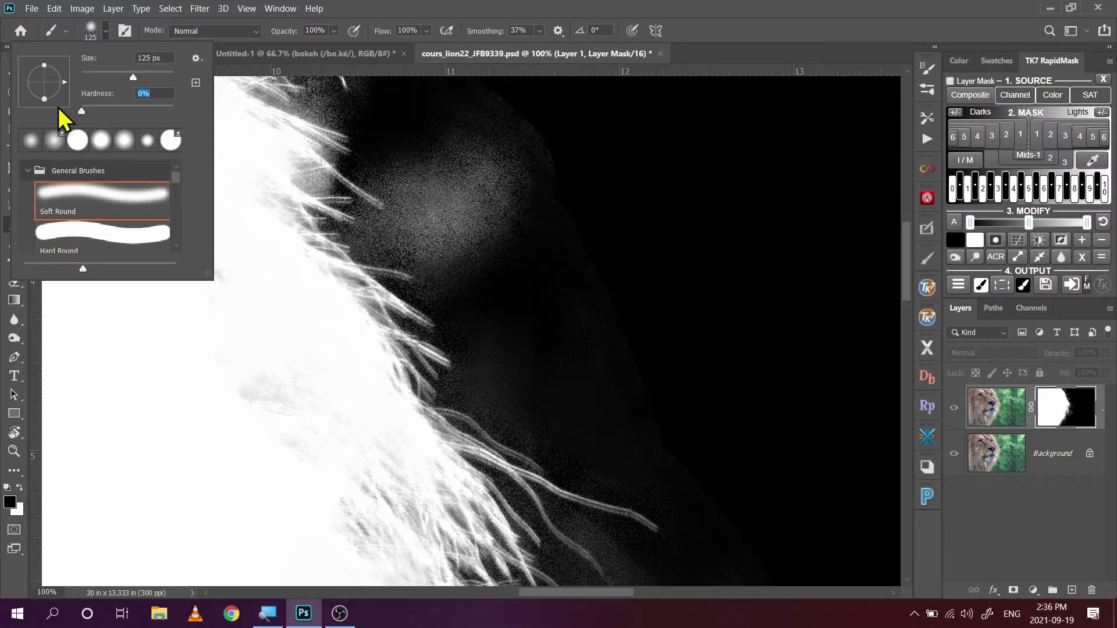
- Paint black over part of the grey patch beside the upper mane on the layer mask
left_click(462, 152)
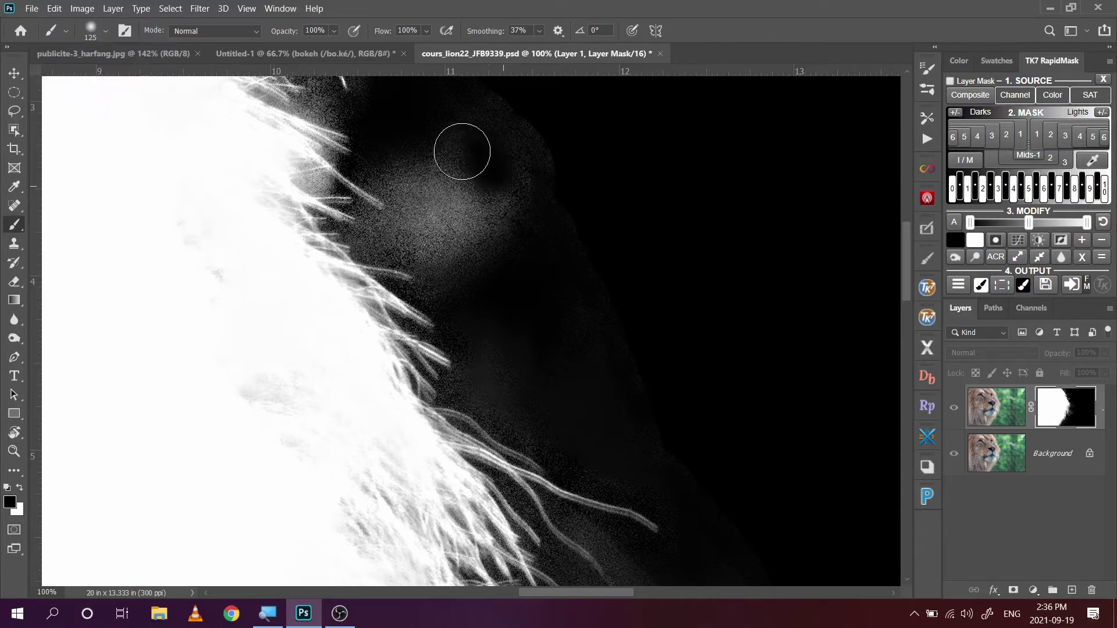
mouse_move(462, 151)
left_mouse_down()
mouse_move(499, 183)
mouse_move(425, 146)
mouse_move(502, 245)
mouse_move(502, 216)
mouse_move(530, 171)
mouse_move(574, 217)
left_mouse_up()
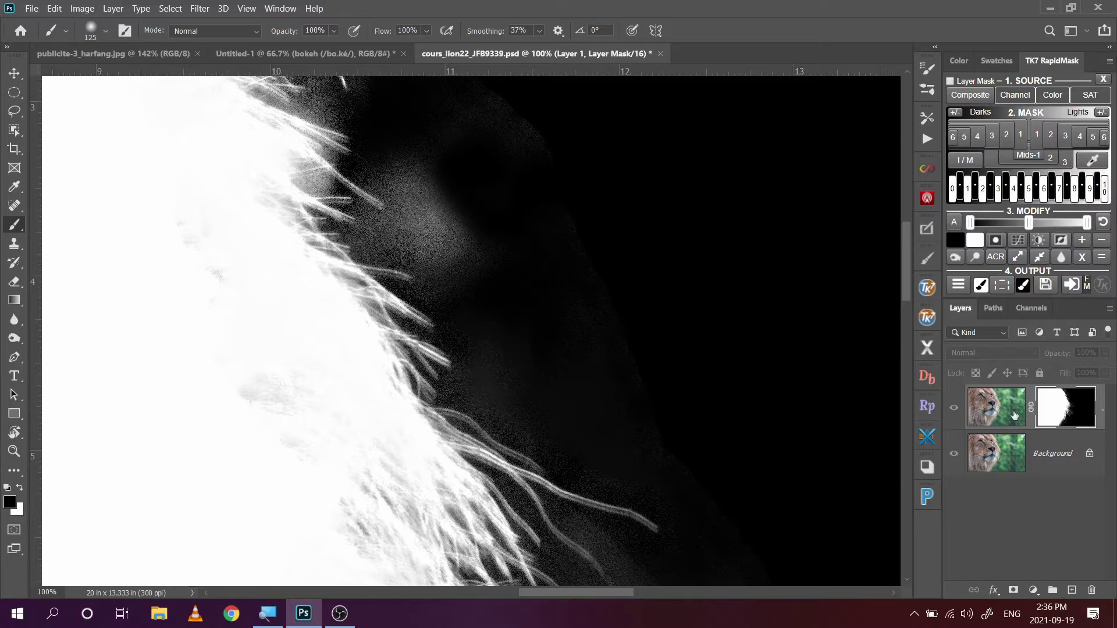
left_click(14, 451)
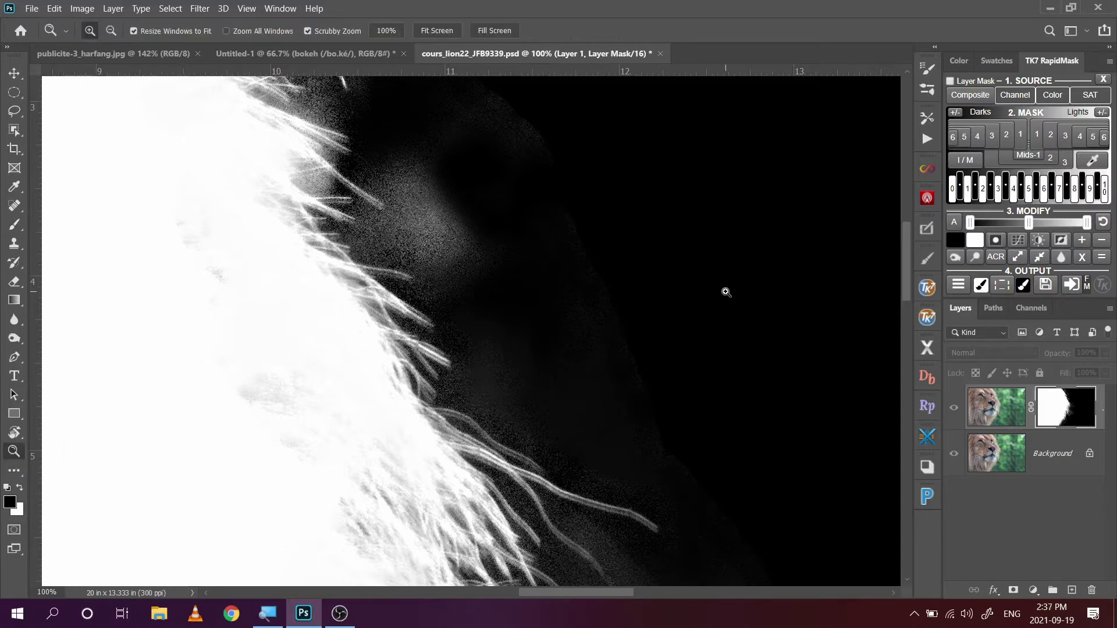
right_click(726, 292)
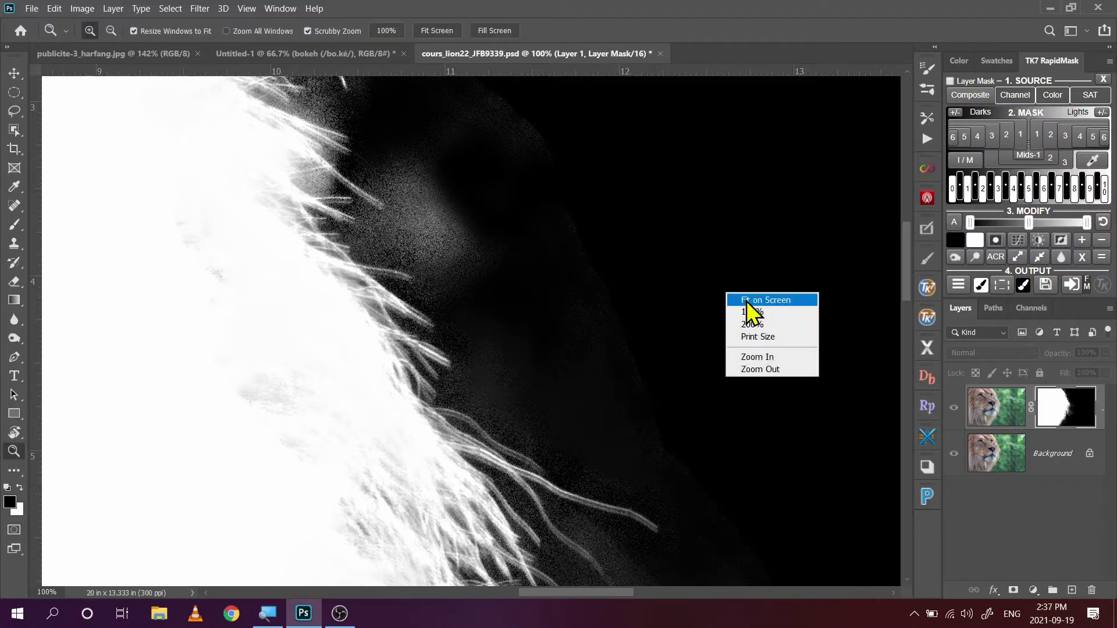
left_click(746, 302)
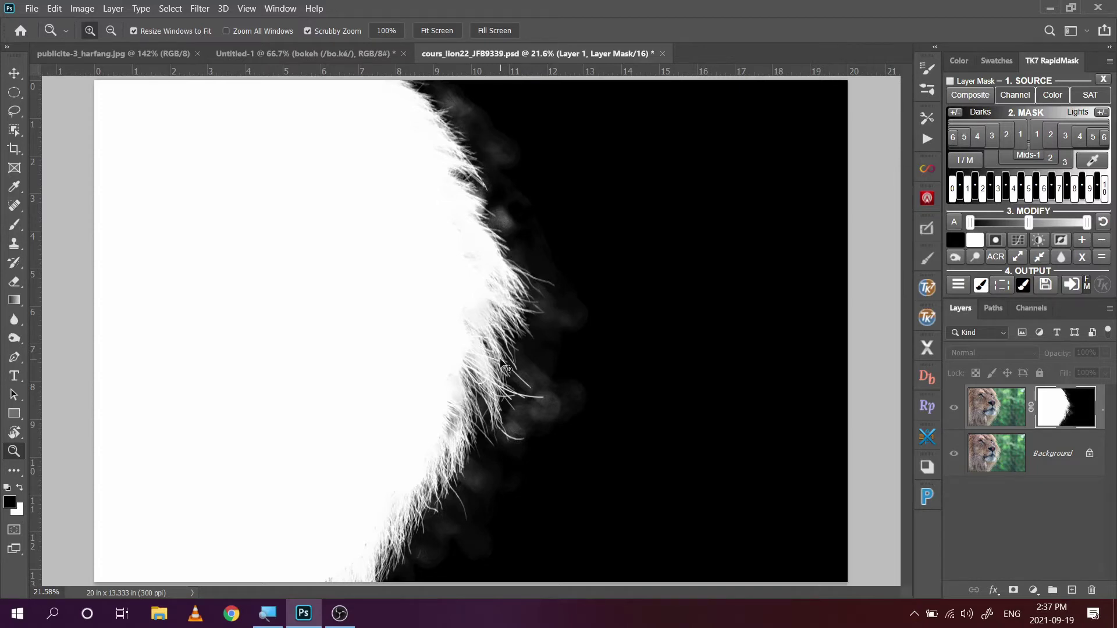
- Copy the entire layer mask and paste it into a new layer above the lion layer
key("ctrl+a")
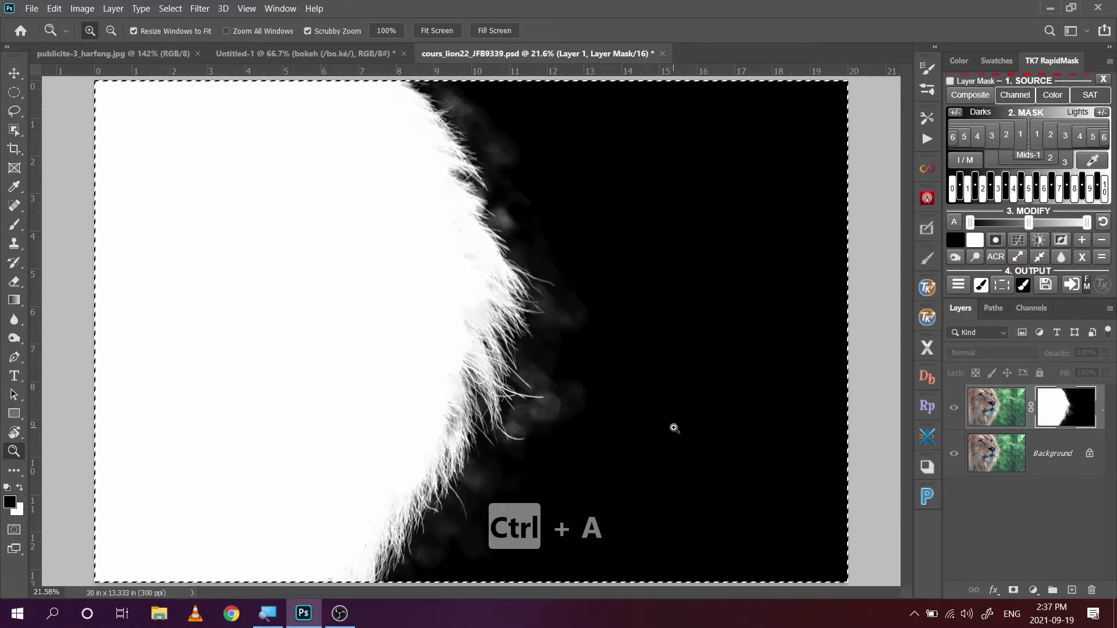
key("ctrl+c")
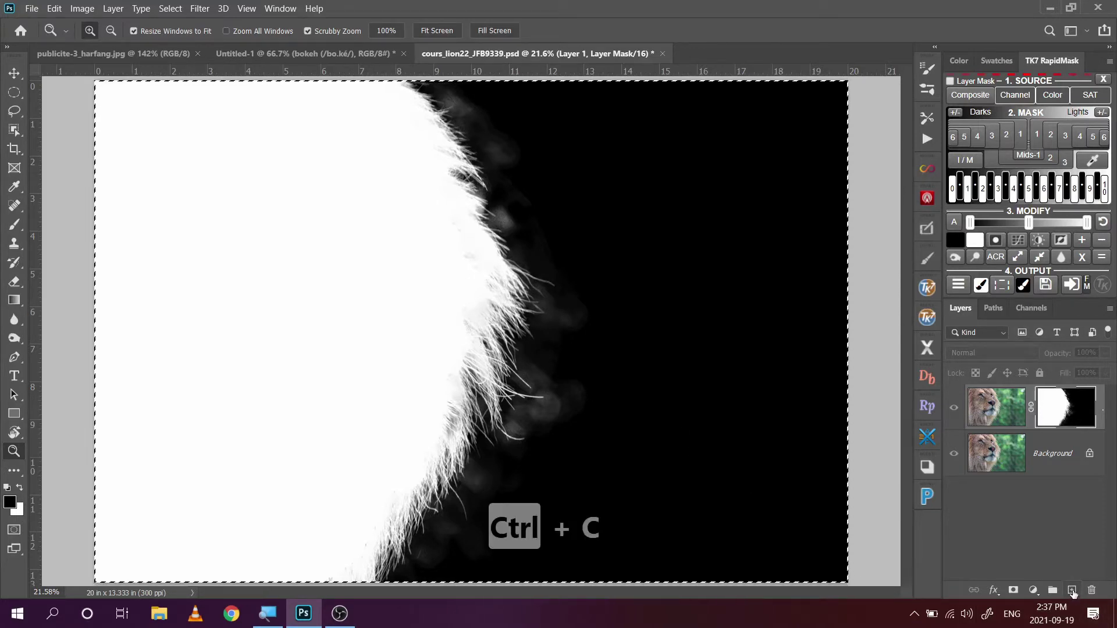
left_click(1072, 590)
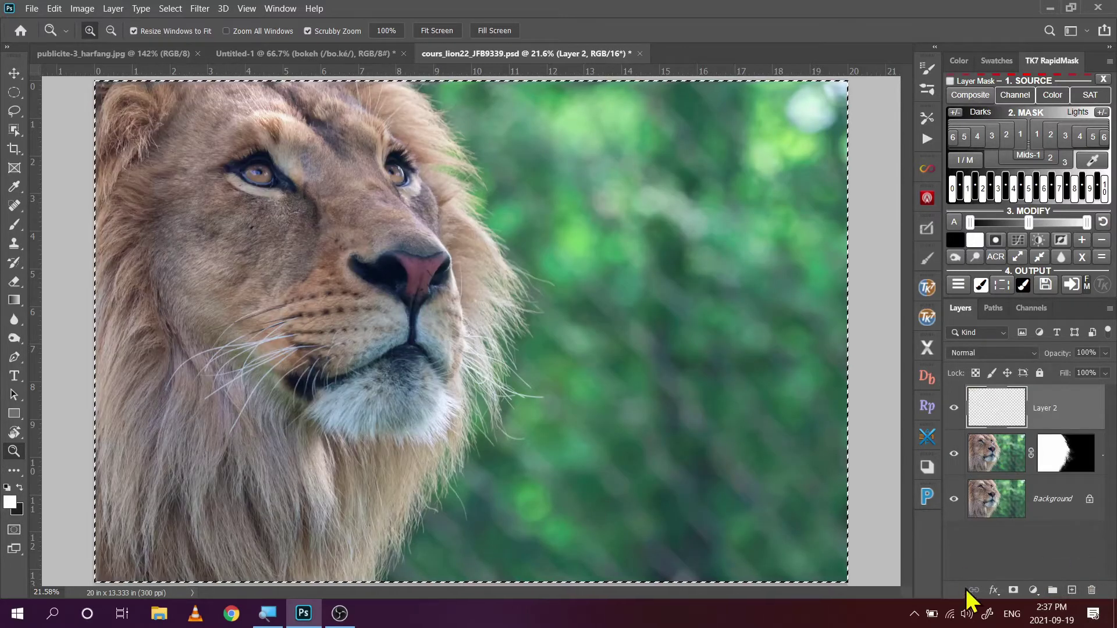
key("ctrl+v")
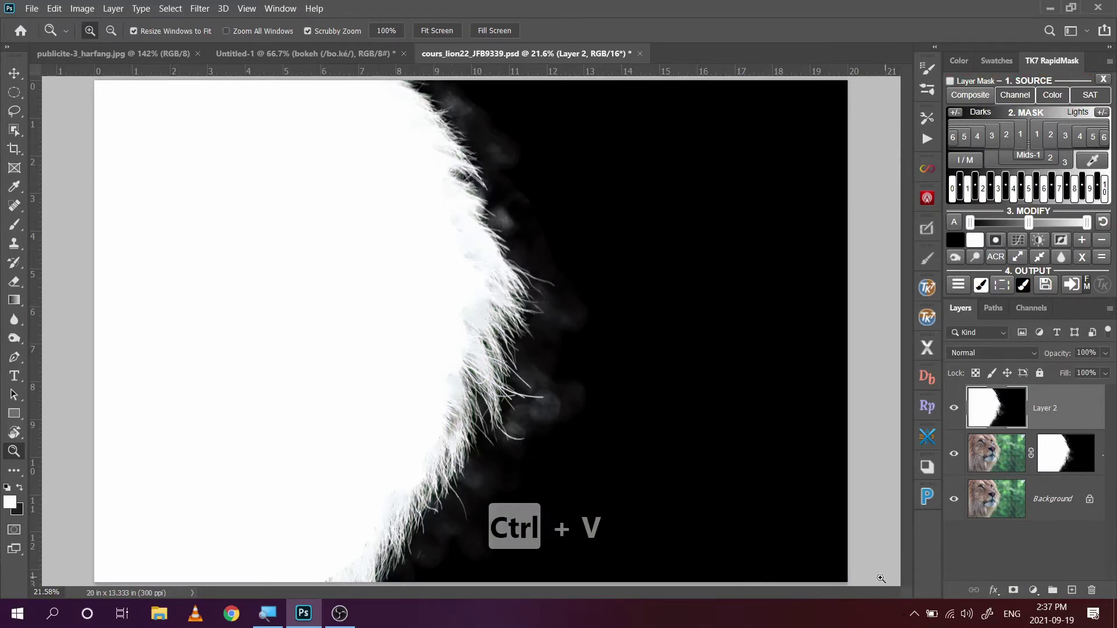
- Add a Levels adjustment layer above the pasted mask copy and set its midtone input to 0.42
left_click(538, 417)
left_click(529, 409)
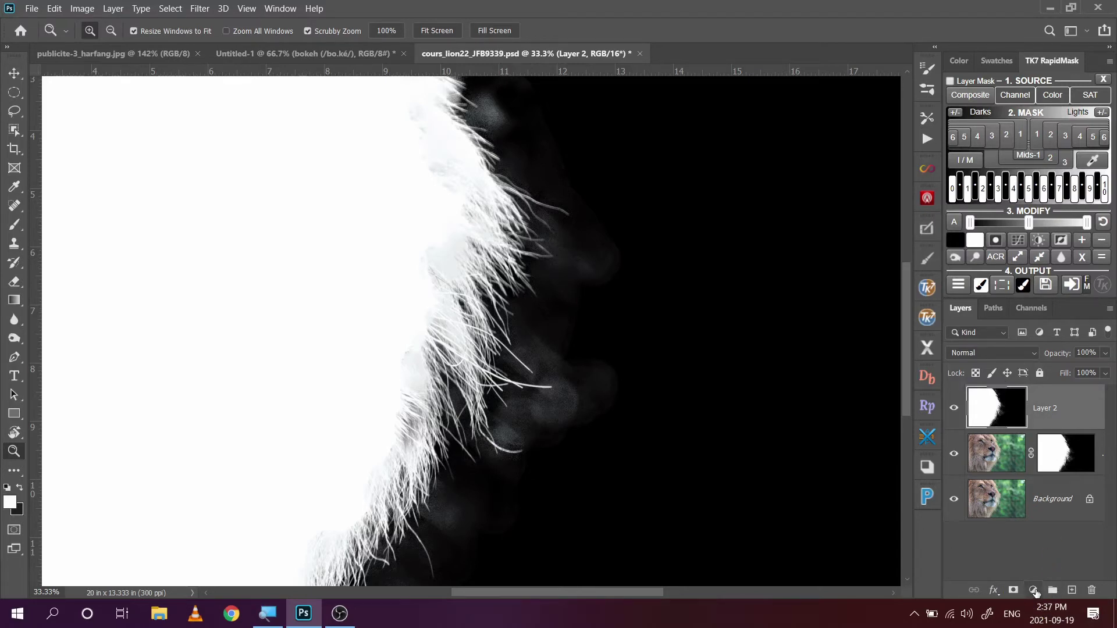
left_click(1033, 591)
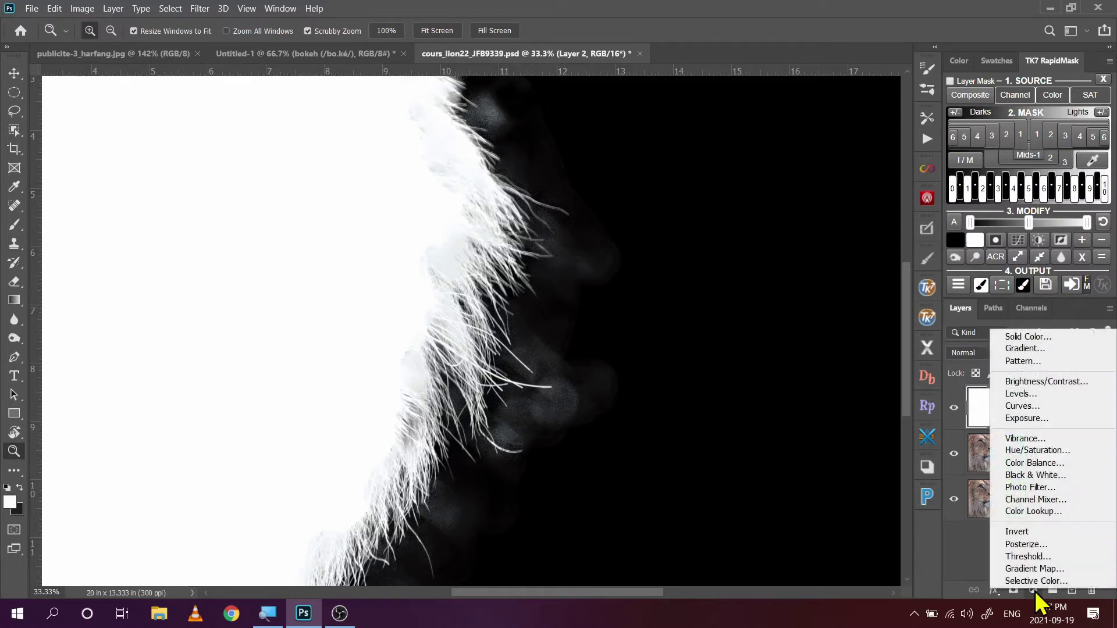
left_click(1028, 395)
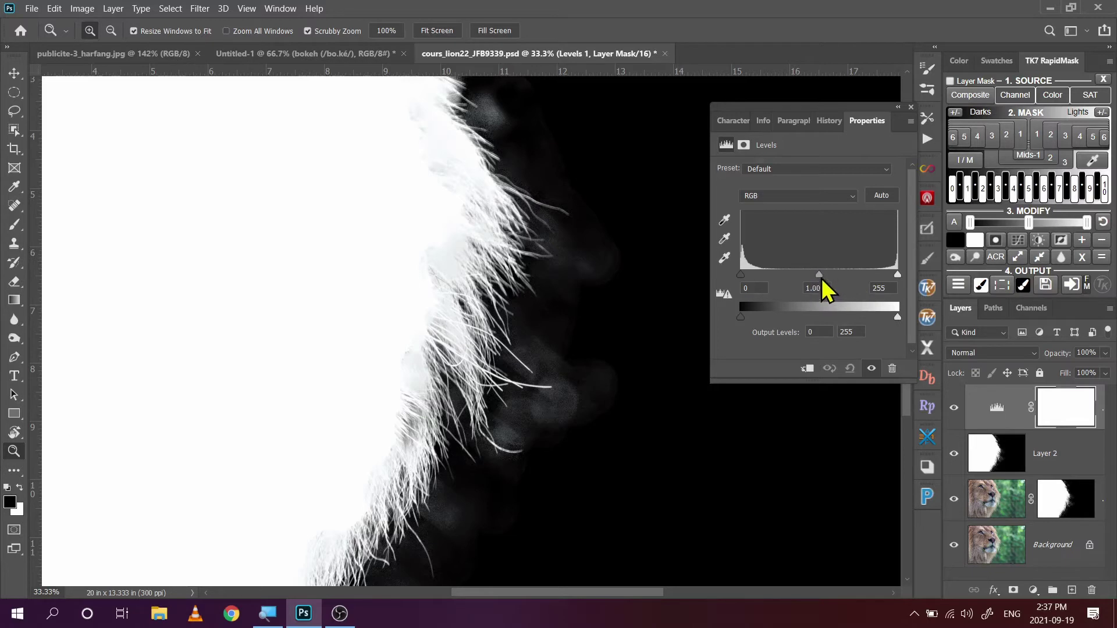
left_click_drag(821, 275, 822, 276)
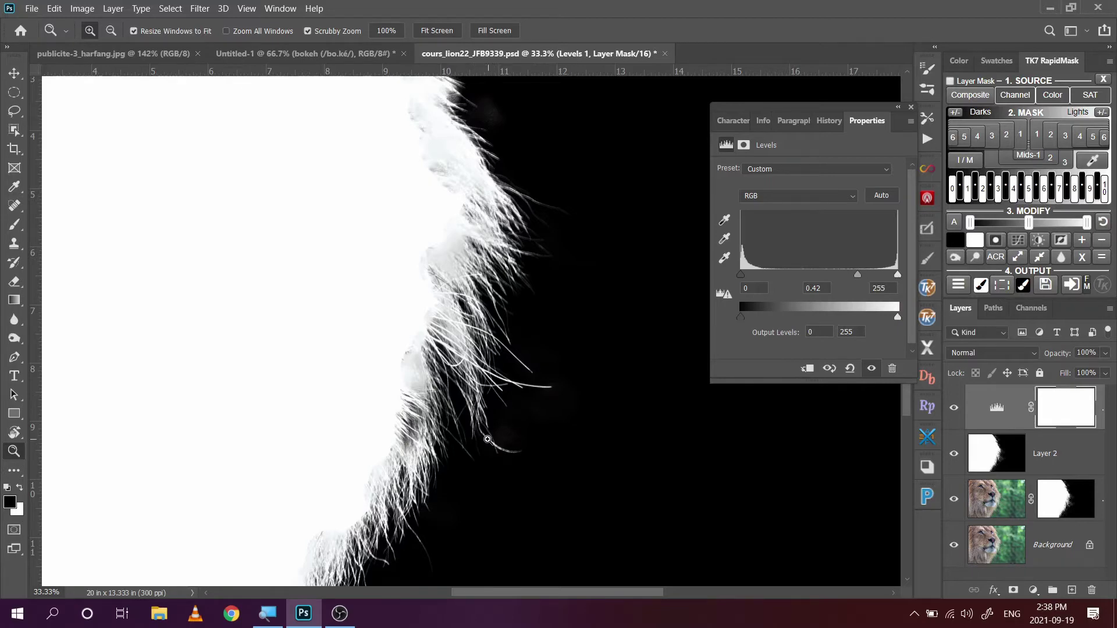
- Set the Levels white input to 244 to whiten the grey areas inside the mane
left_click(488, 439)
left_click(488, 439)
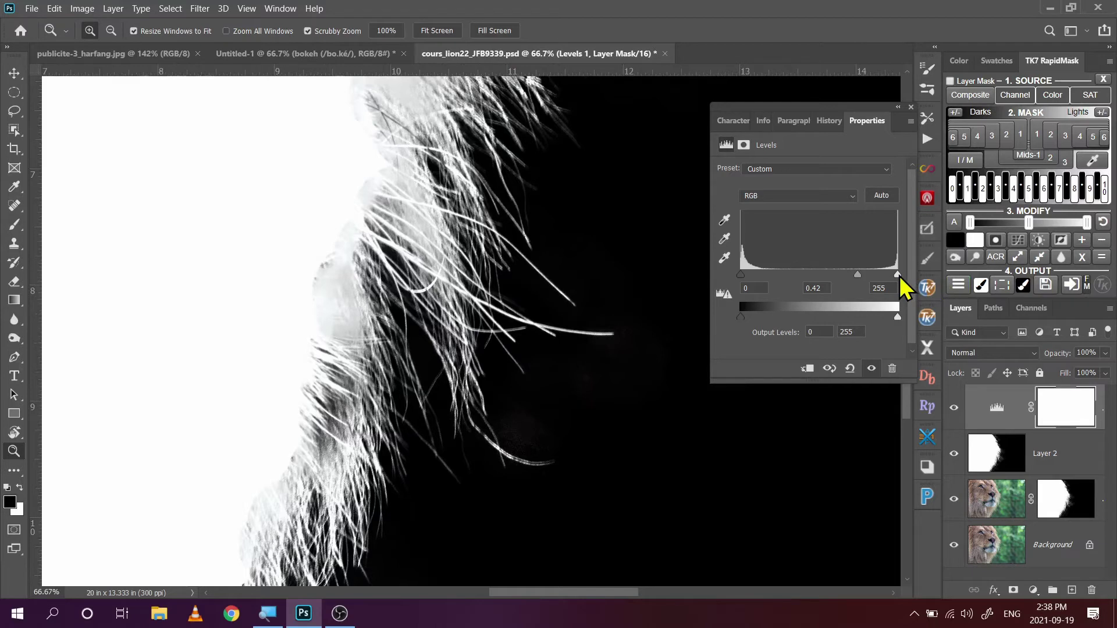
left_click_drag(899, 278, 892, 278)
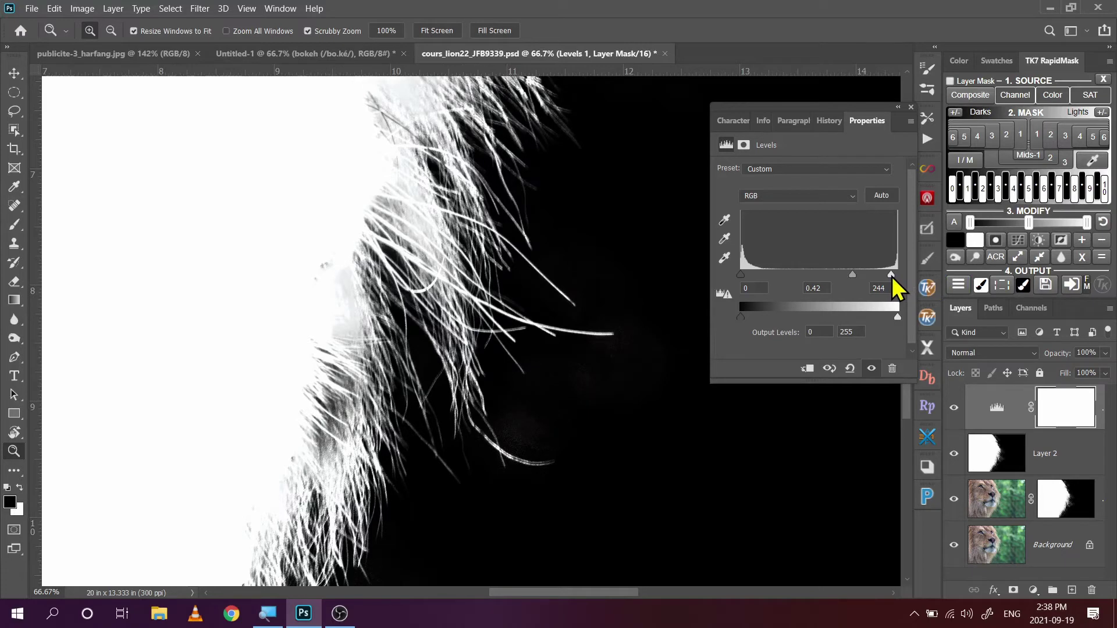
left_click_drag(893, 278, 897, 287)
left_click(915, 114)
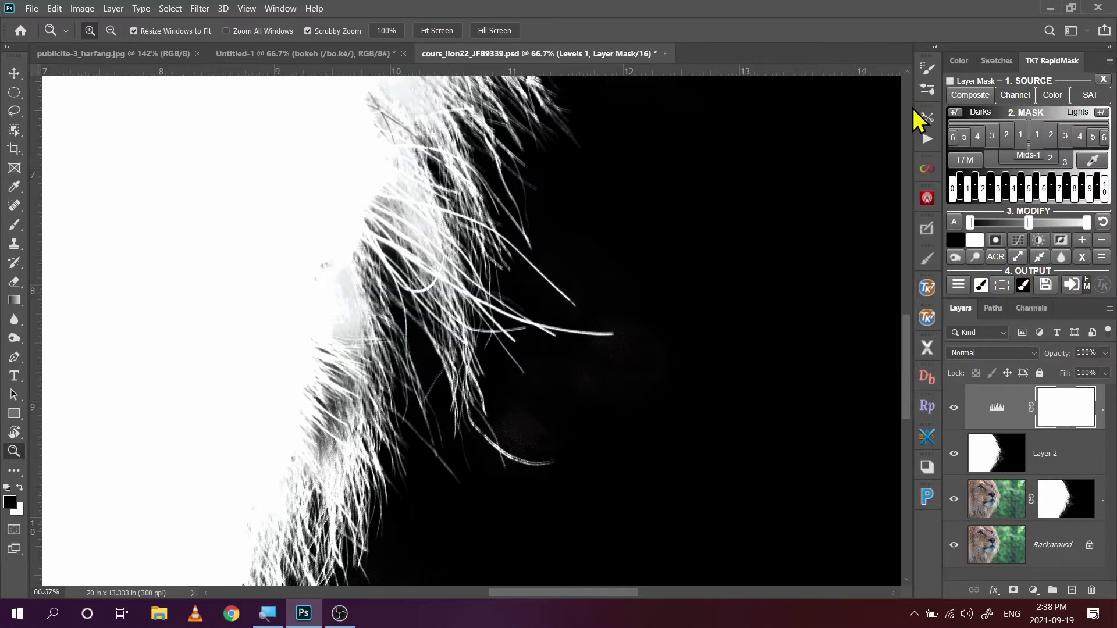
- Check the upper mane edge and clip the Levels adjustment to the pasted mask layer
left_click_drag(907, 368, 924, 300)
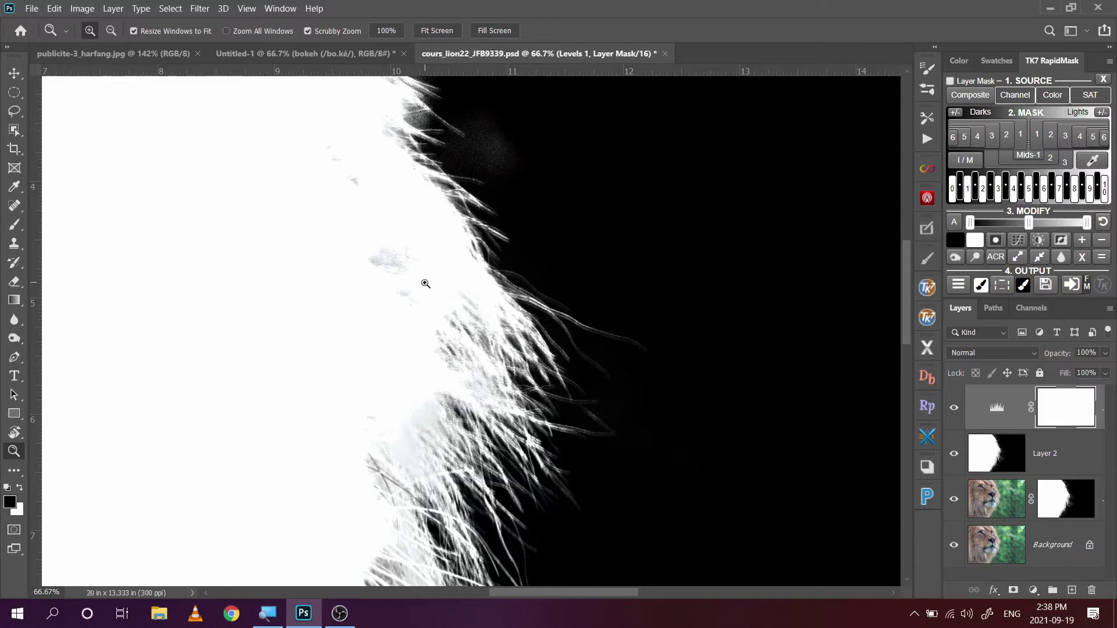
double_click(997, 408)
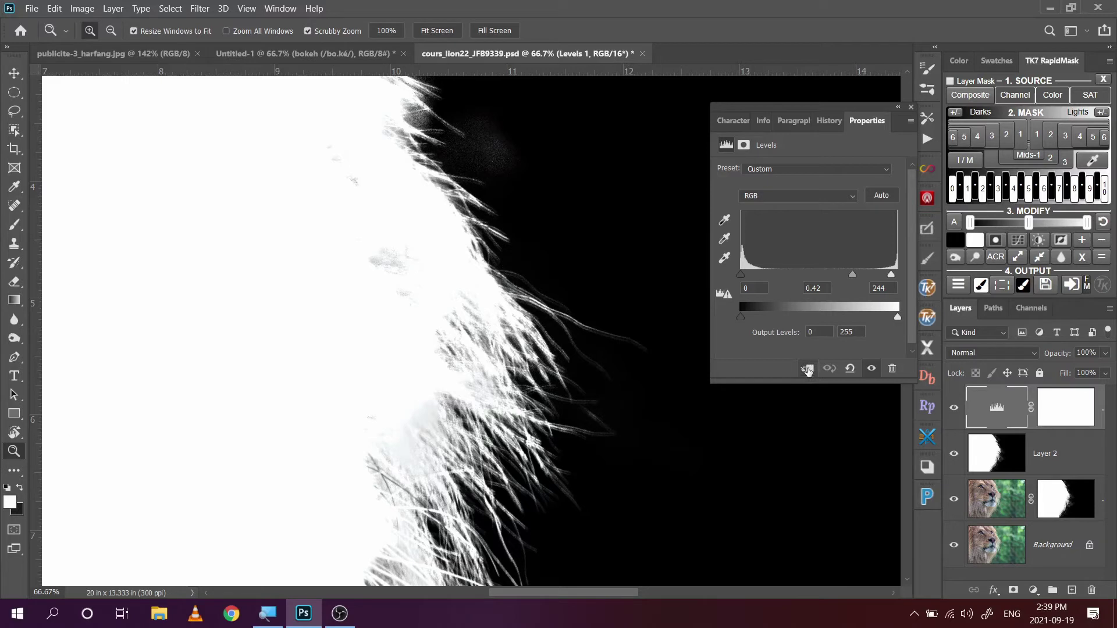
left_click(808, 370)
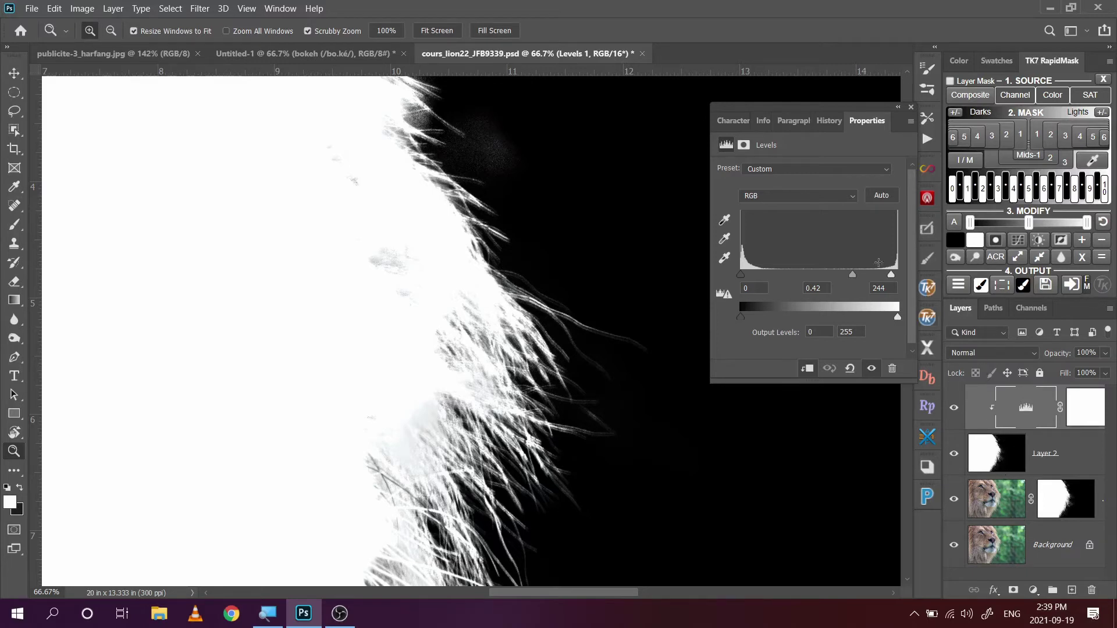
- Try painting black on the Levels adjustment's mask over the grey mane spots, and restore the mask with white
left_click(911, 107)
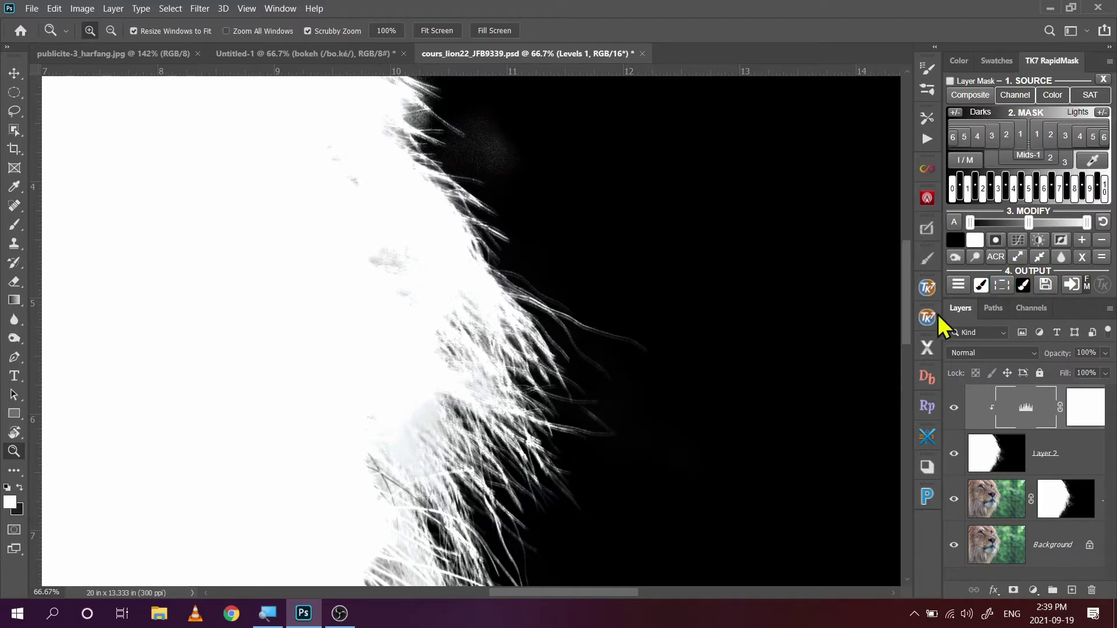
left_click_drag(910, 306, 892, 277)
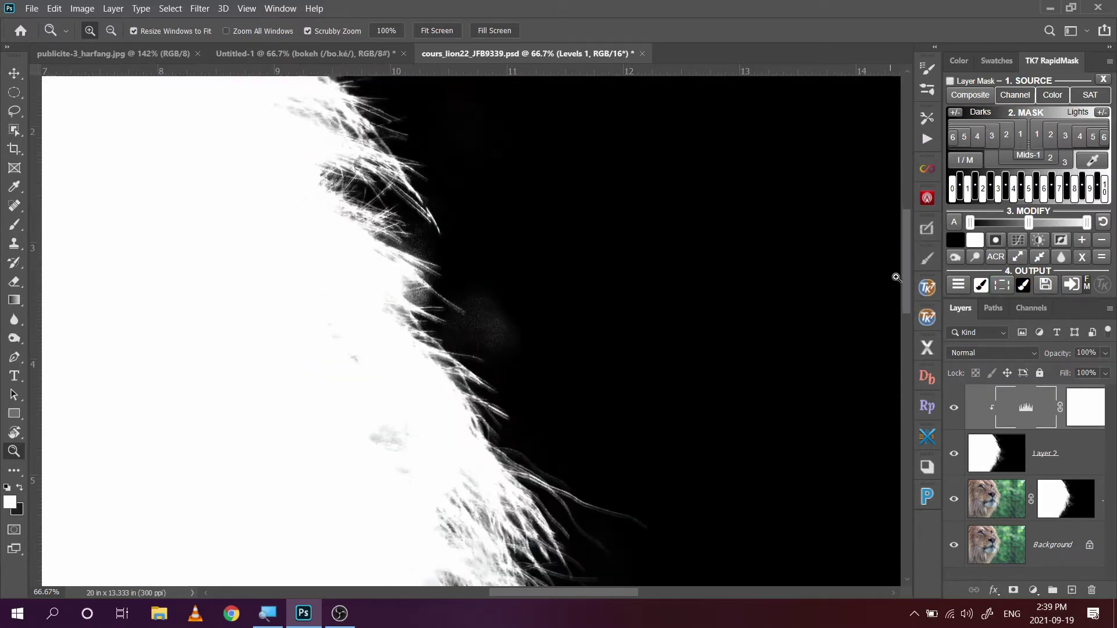
left_click(16, 225)
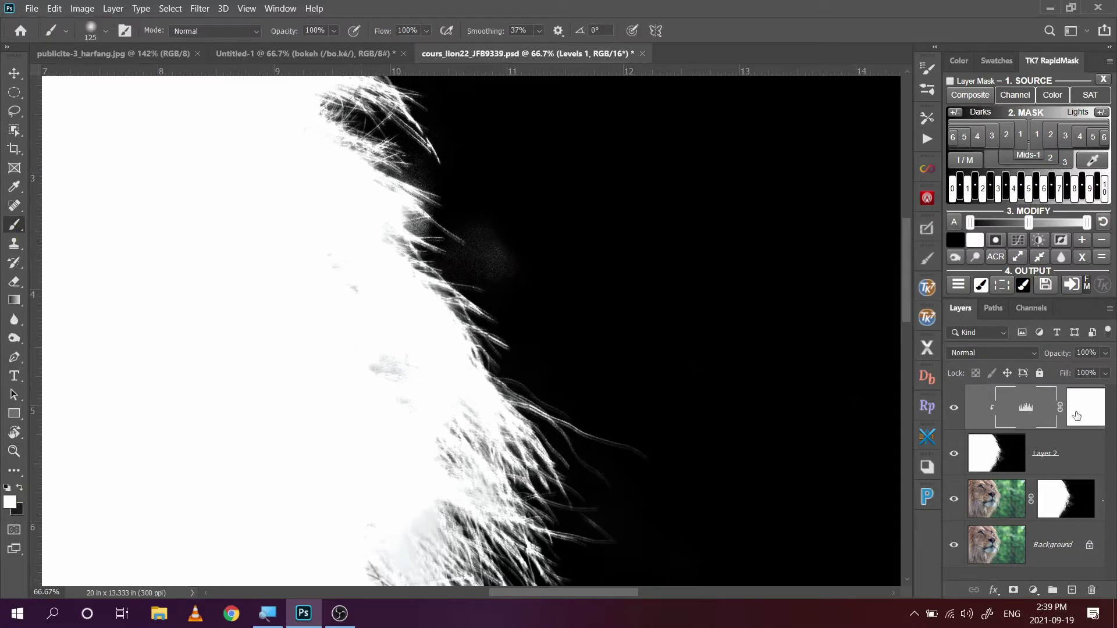
left_click(1086, 417)
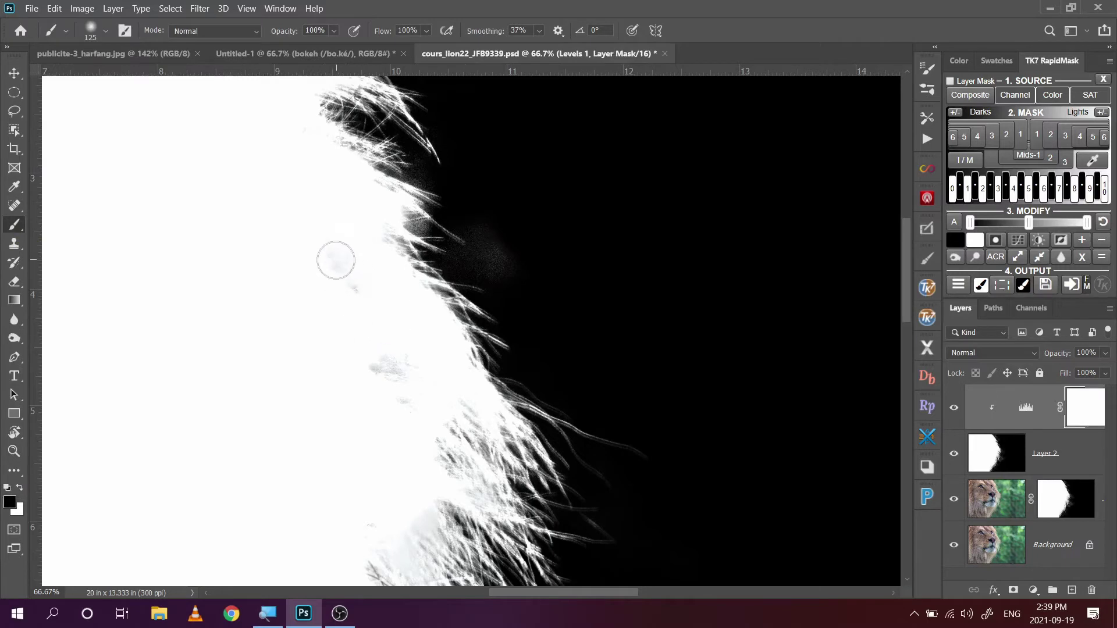
left_click(19, 487)
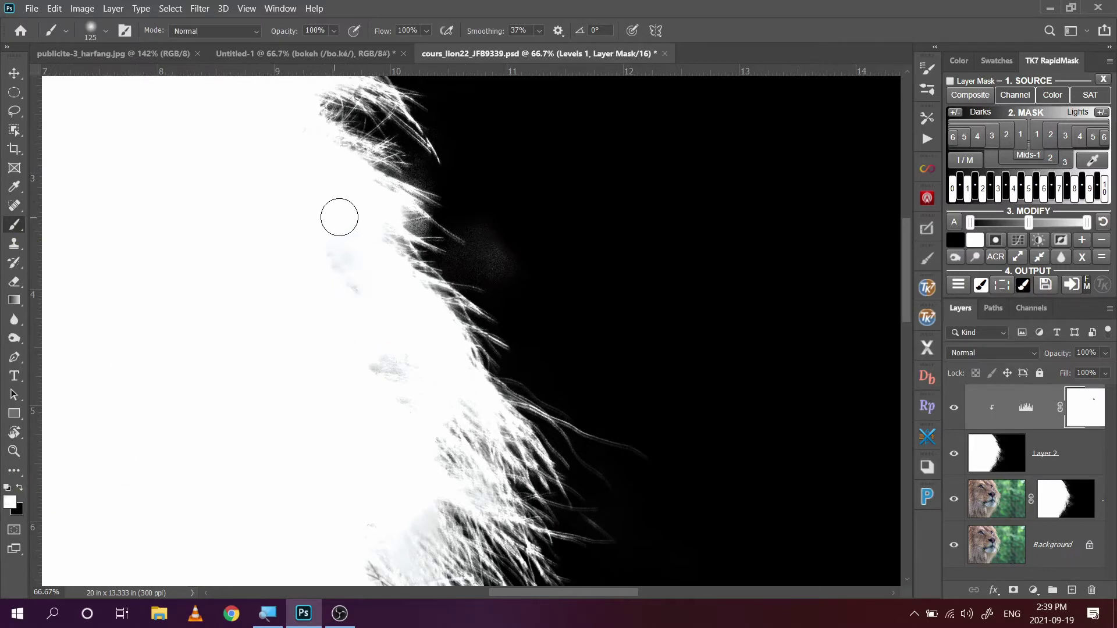
mouse_move(339, 217)
left_mouse_down()
mouse_move(332, 272)
mouse_move(361, 301)
mouse_move(317, 250)
mouse_move(326, 272)
left_mouse_up()
- Merge the Levels adjustment layer with the pasted mask copy beneath it into a single layer
left_click(1062, 456)
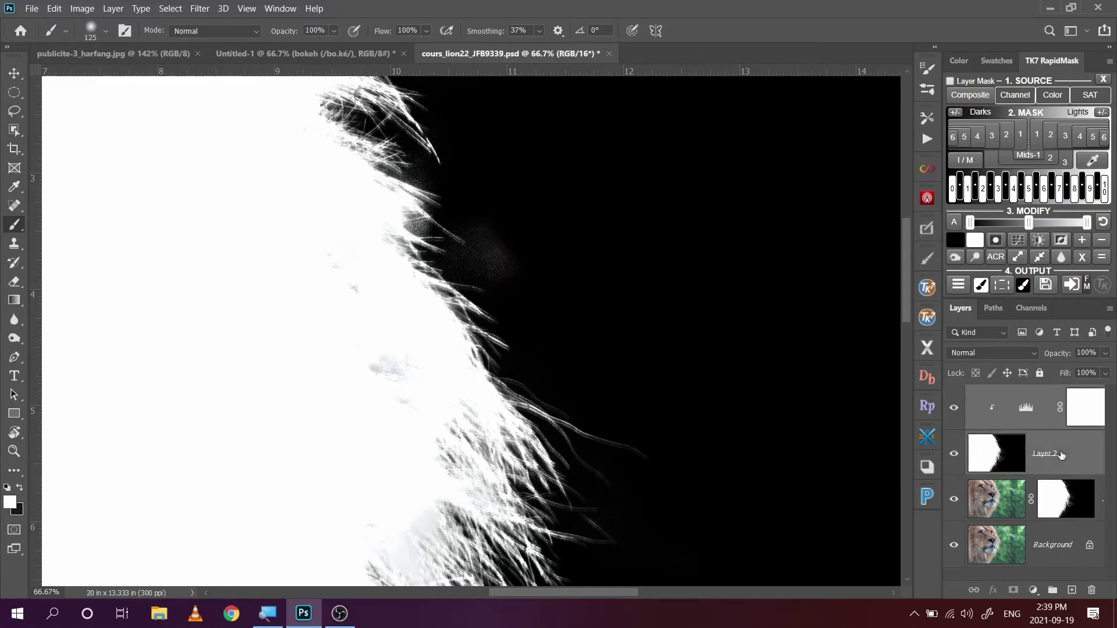
left_click(1004, 399)
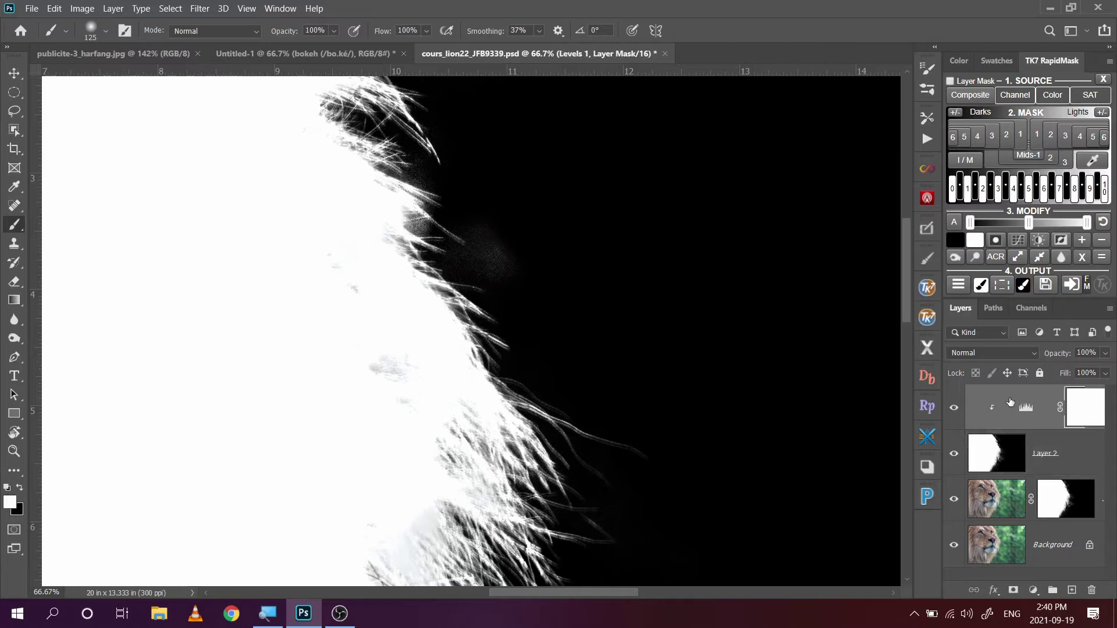
left_click(1069, 449)
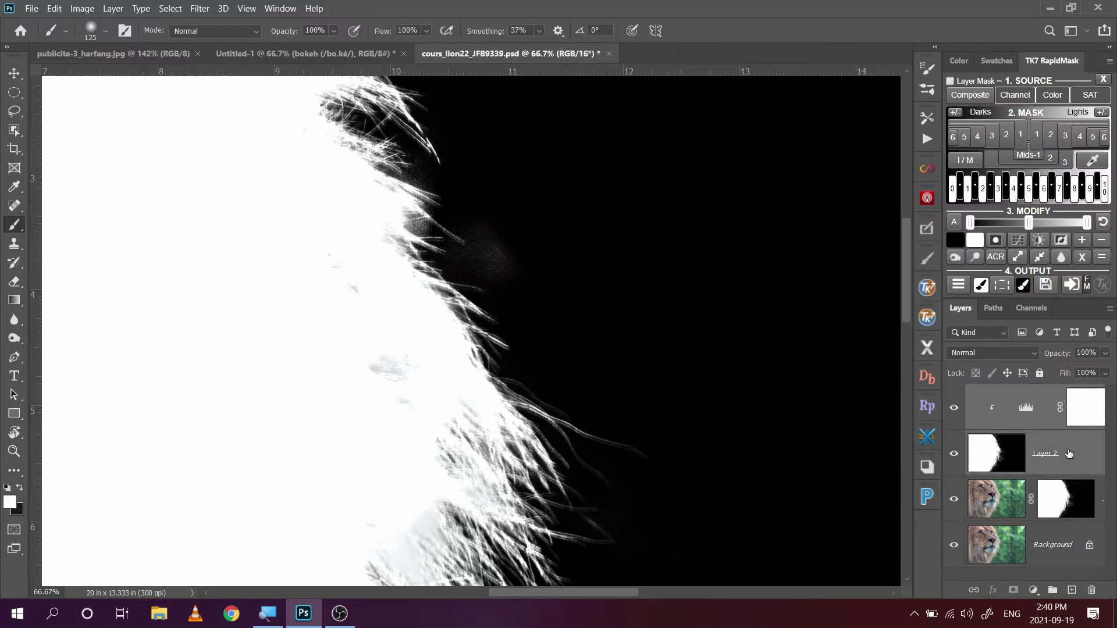
key("ctrl+e")
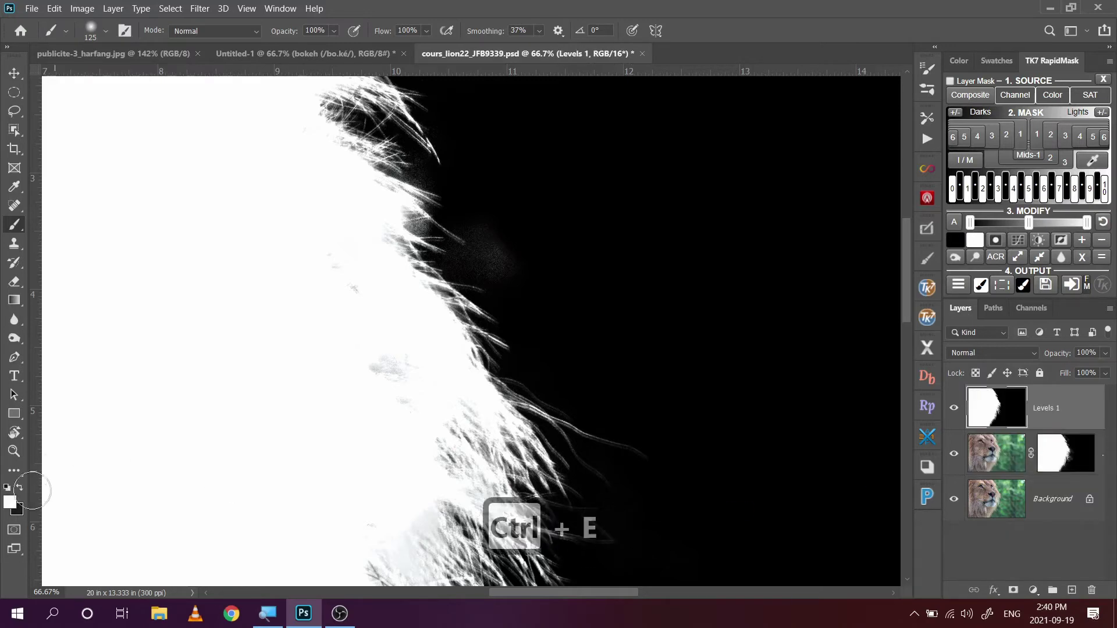
- Select the entire canvas and copy the merged black-and-white mask layer
left_click(14, 452)
right_click(522, 348)
left_click(554, 355)
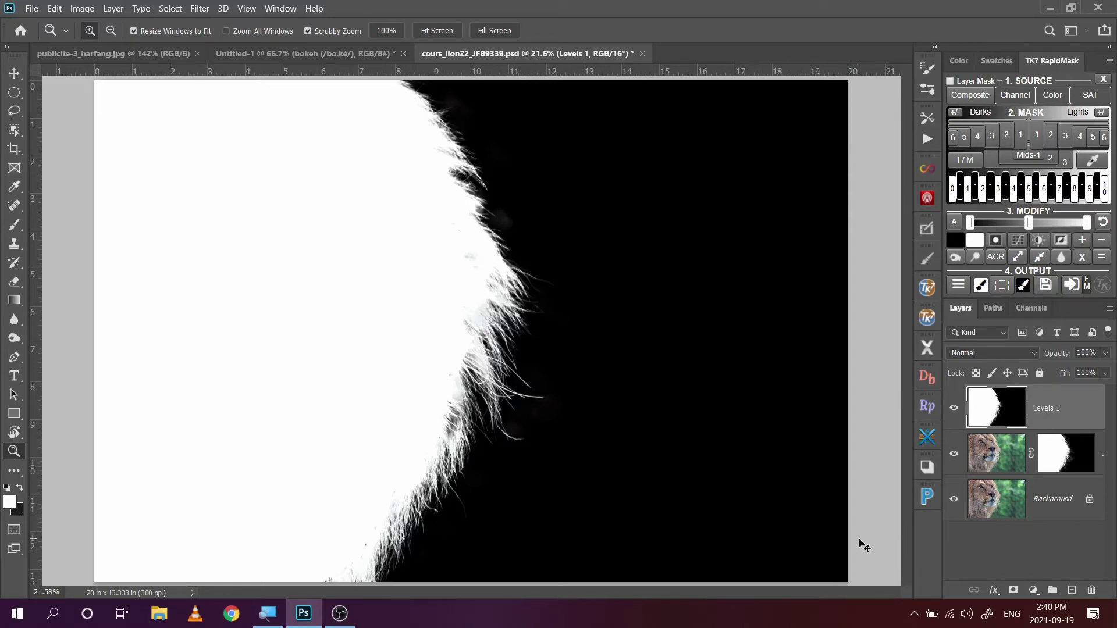
key("ctrl+a")
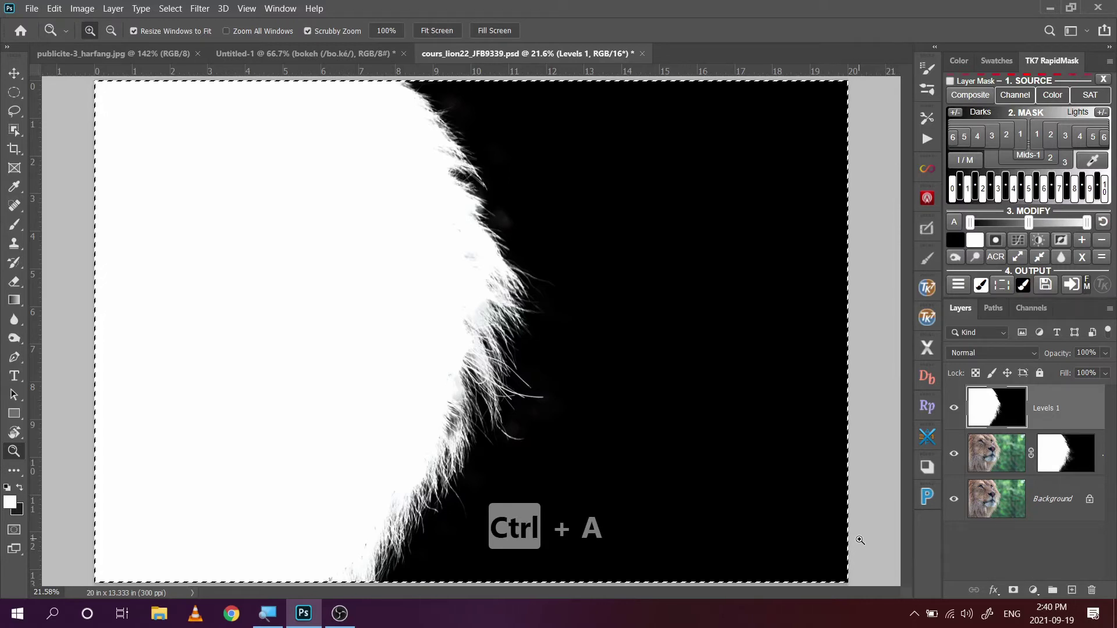
key("ctrl+c")
- Display the lion layer's mask on the canvas, inspect its hazy mane edge and paste the copied, cleaned-up mask into it
left_click(1065, 461)
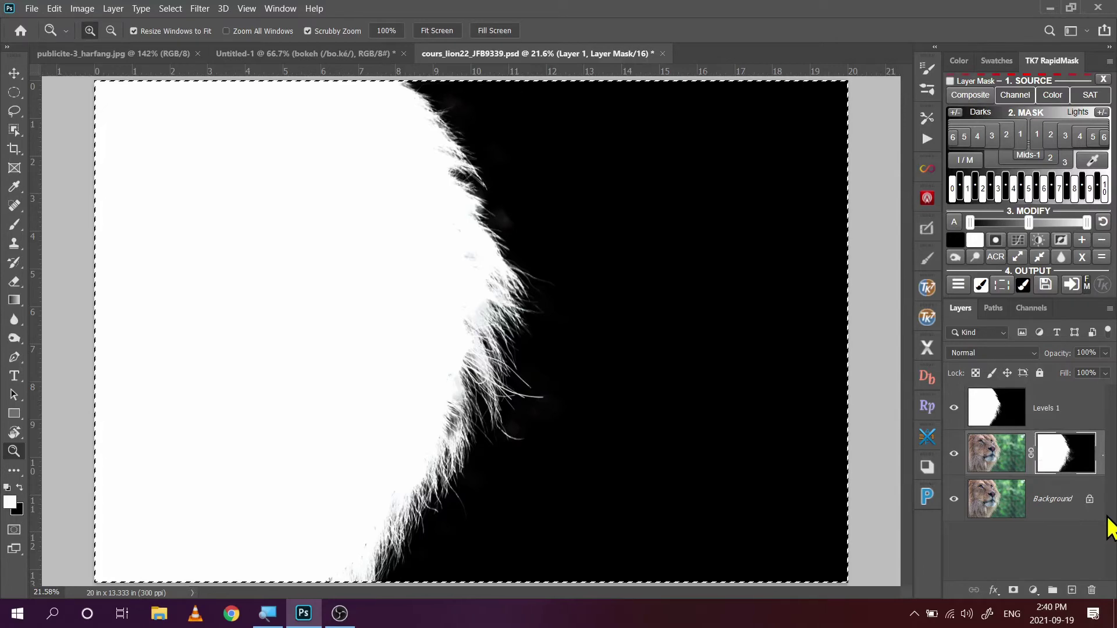
key("alt")
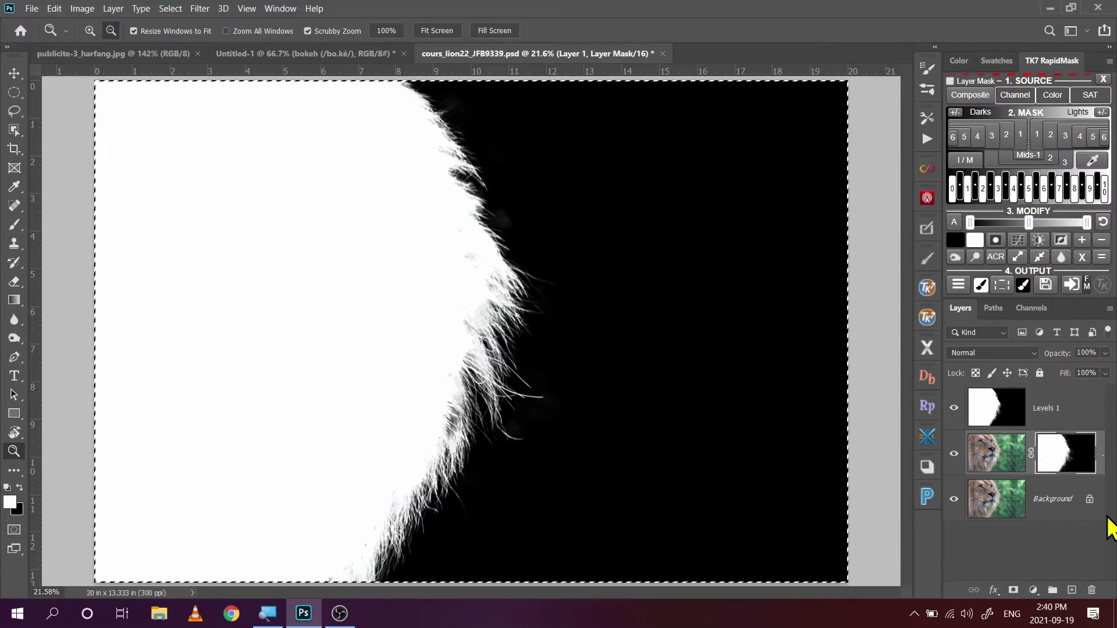
left_click(1064, 453, "alt")
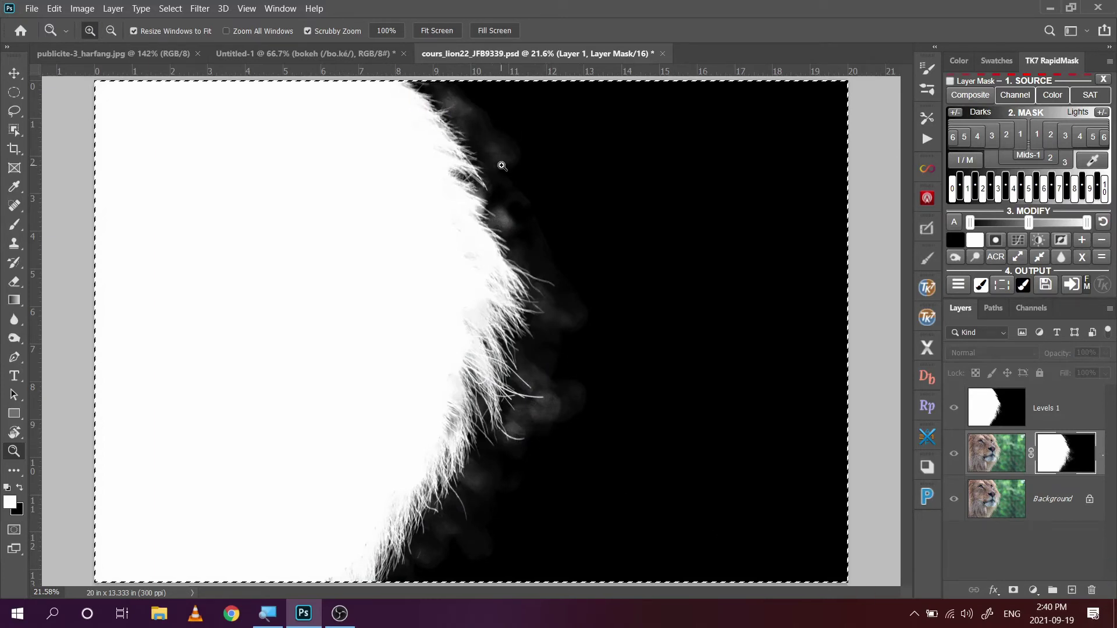
left_click(551, 414)
left_click_drag(551, 414, 720, 427)
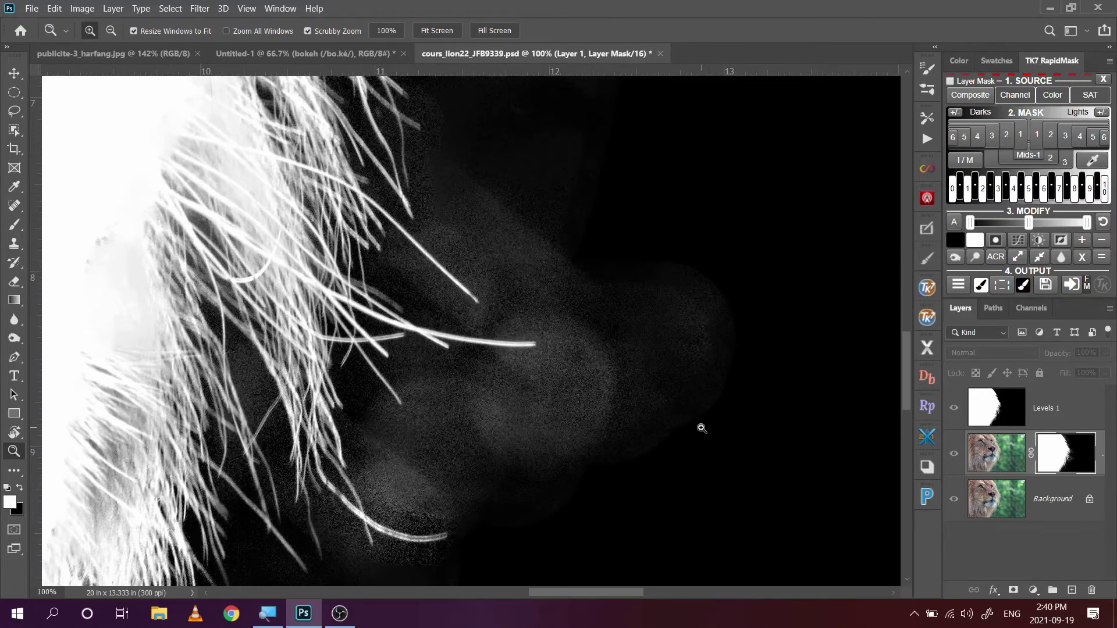
right_click(621, 432)
left_click(668, 435)
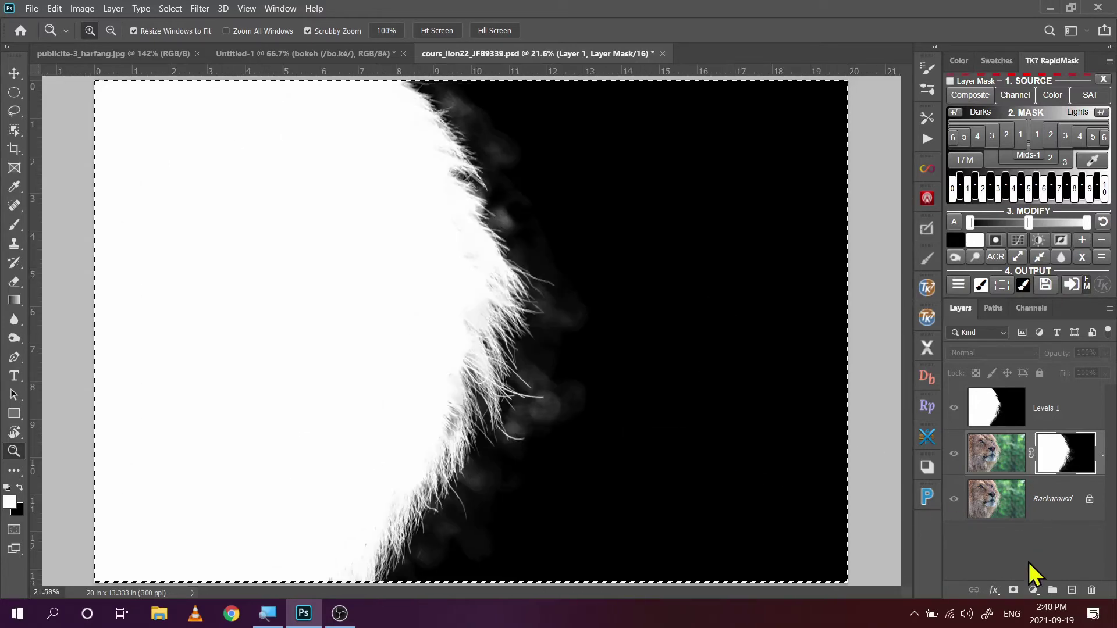
key("ctrl+v")
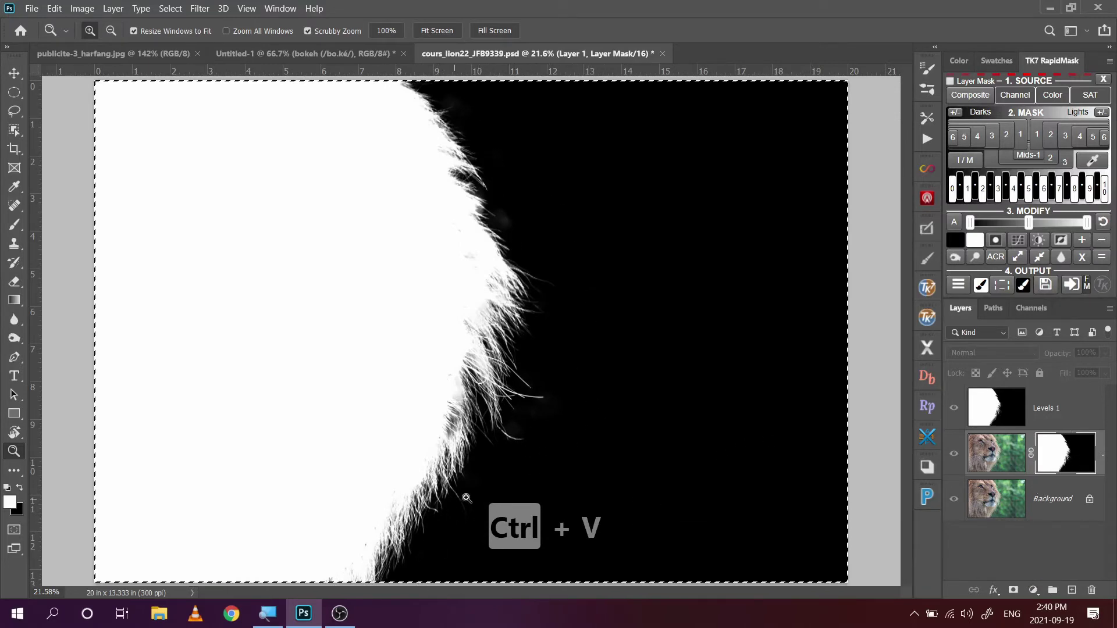
- Delete the merged Levels 1 layer and deselect the canvas
left_click(991, 405)
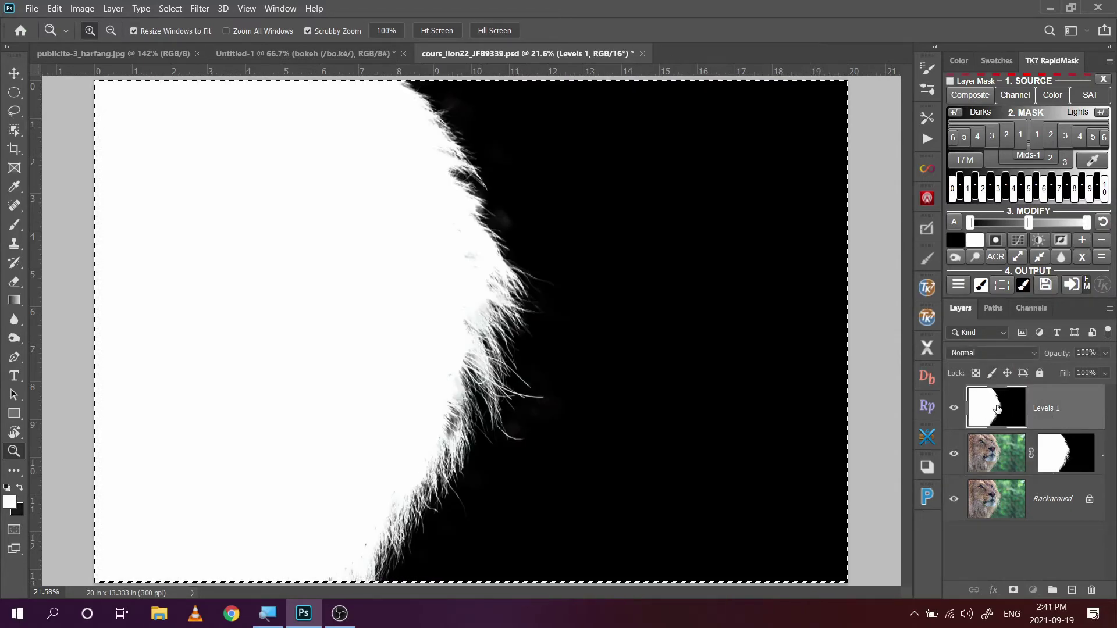
left_click_drag(997, 407, 1093, 590)
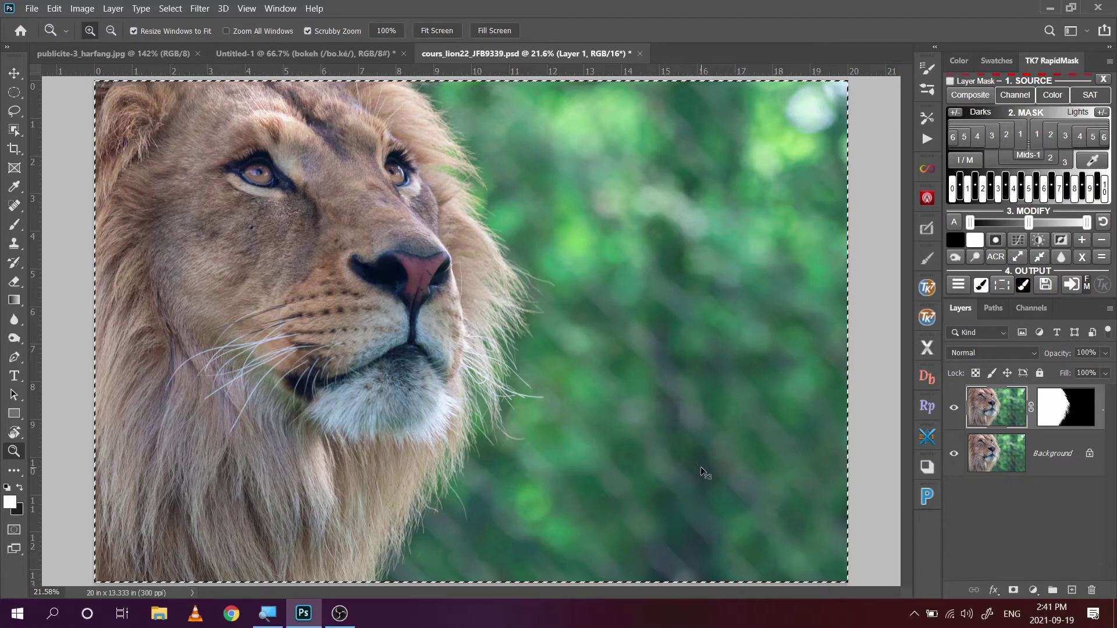
key("ctrl+d")
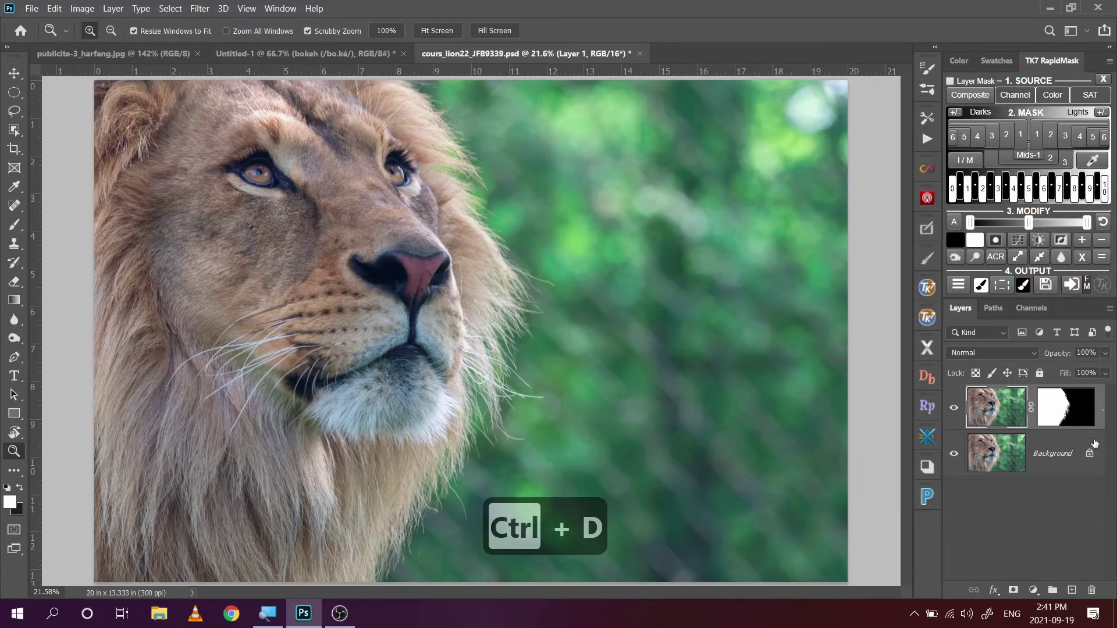
- Hide the masked lion layer and duplicate the Background layer
left_click(954, 410)
left_click(1008, 462)
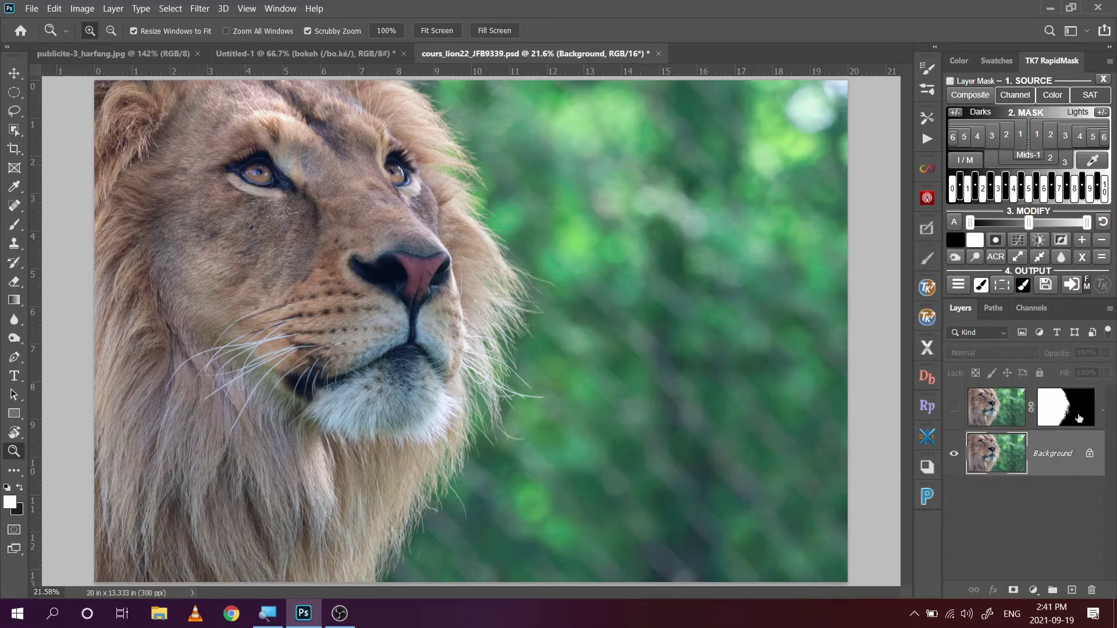
left_click_drag(999, 454, 1072, 590)
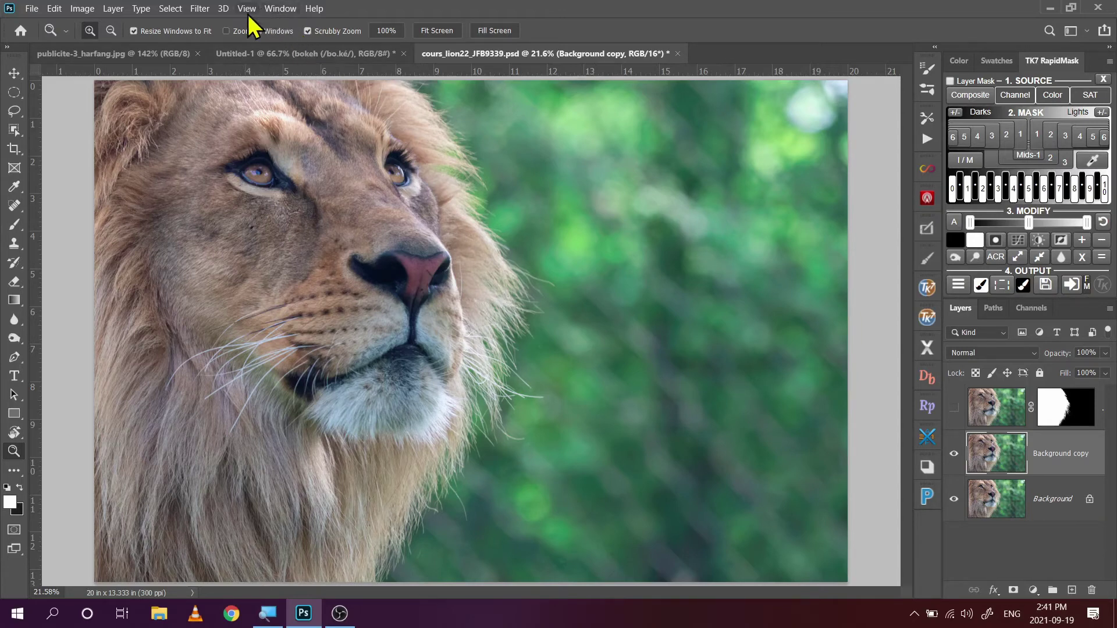
- Apply a strong Gaussian Blur to the Background copy layer, adjusting the radius until the foliage details dissolve
left_click(201, 9)
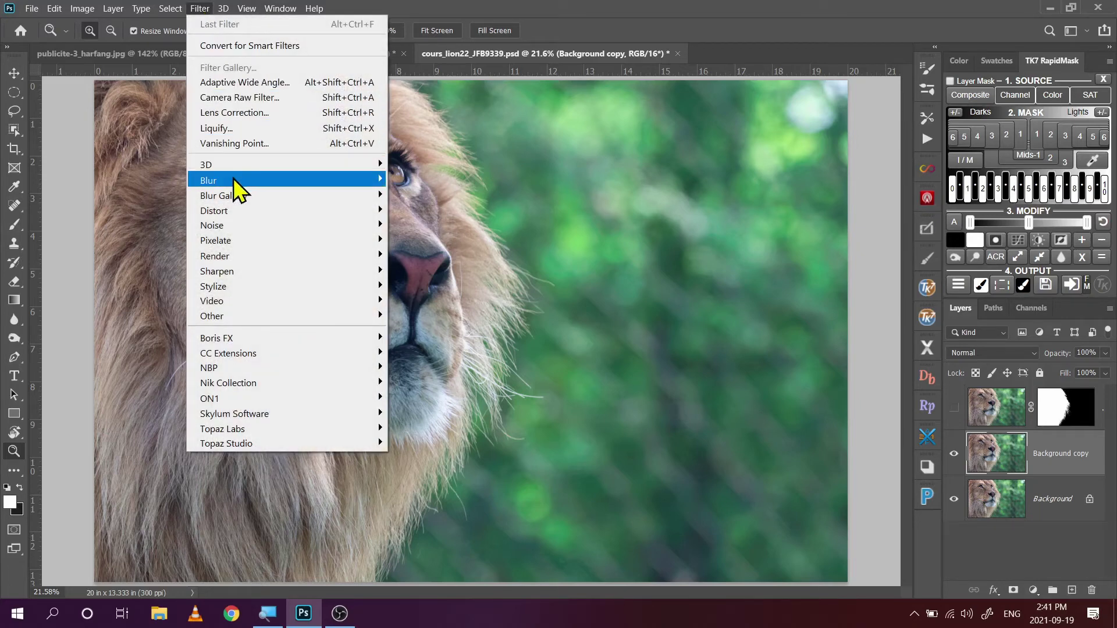
mouse_move(231, 180)
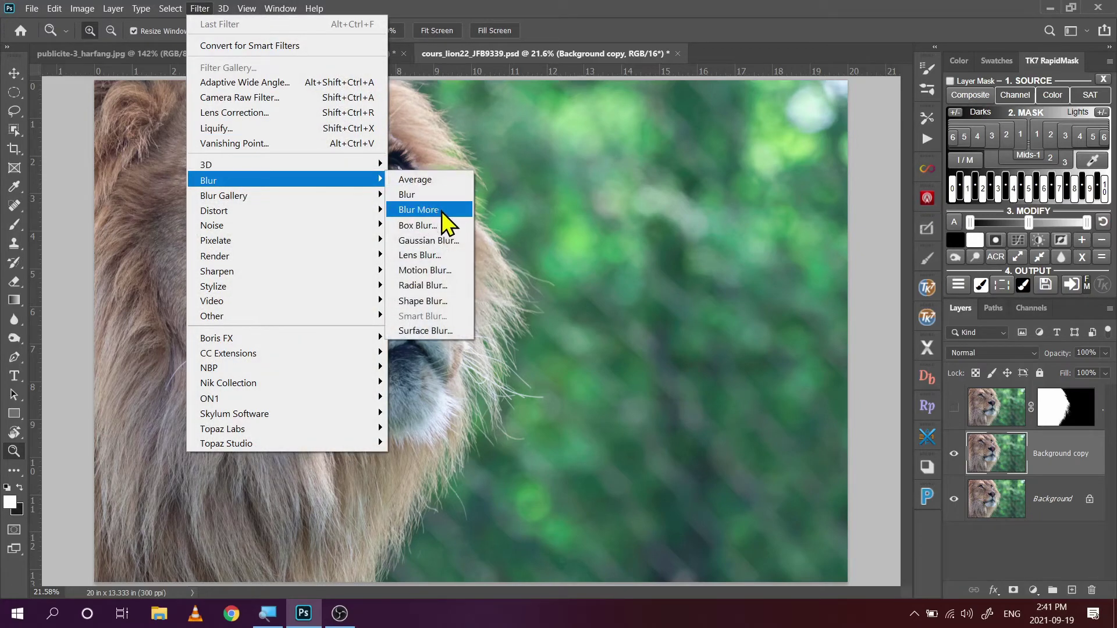
left_click(450, 242)
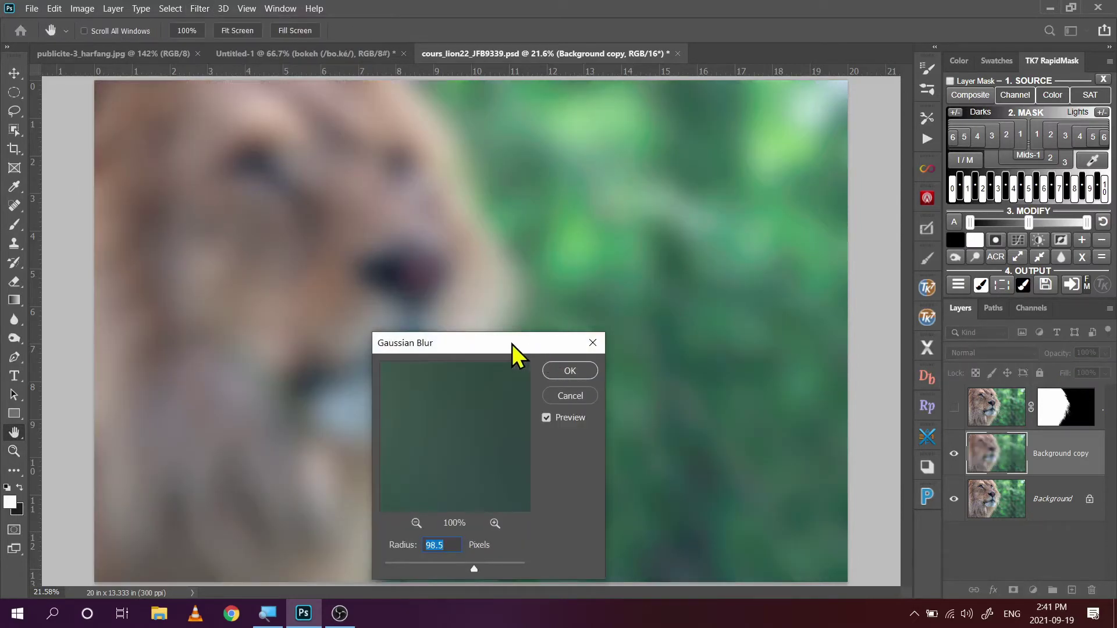
left_click_drag(512, 345, 225, 102)
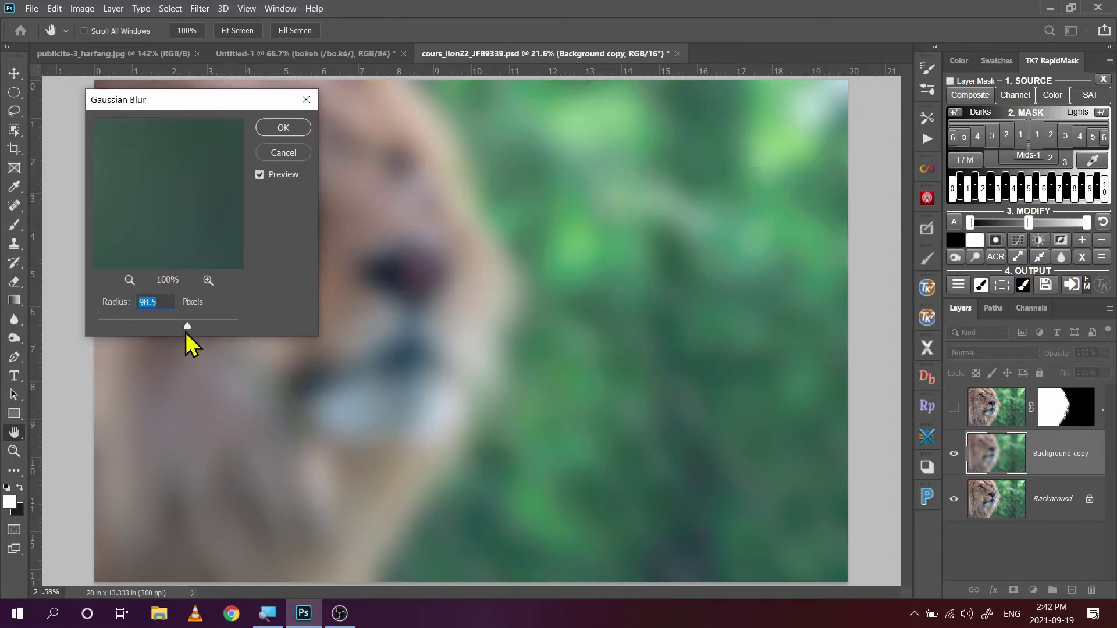
mouse_move(189, 327)
left_mouse_down()
mouse_move(156, 327)
mouse_move(174, 326)
left_mouse_up()
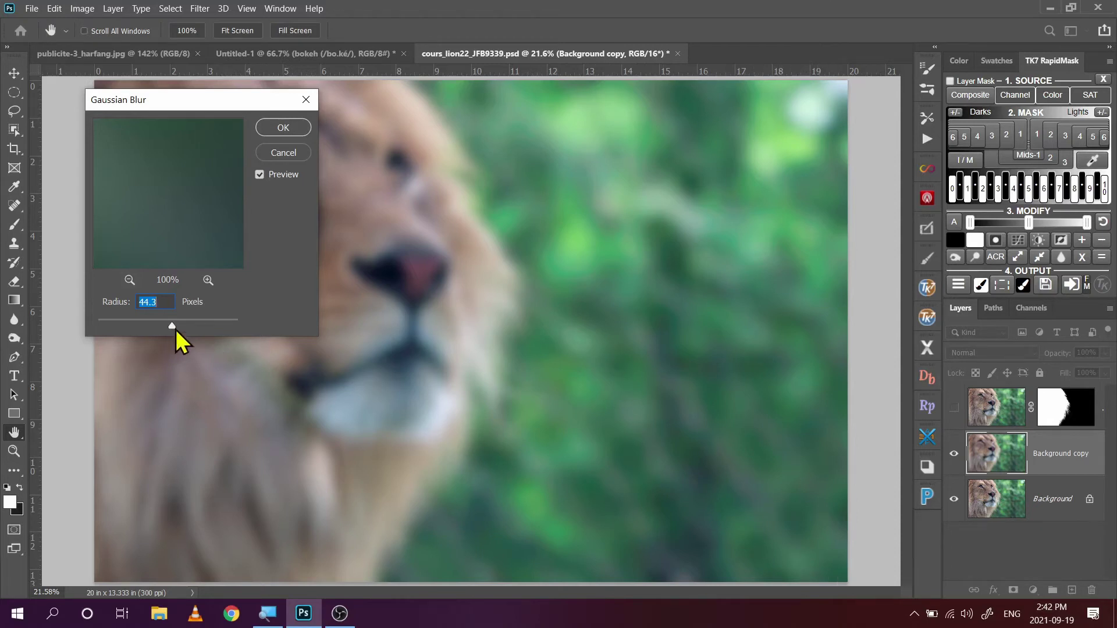
left_click_drag(172, 327, 190, 330)
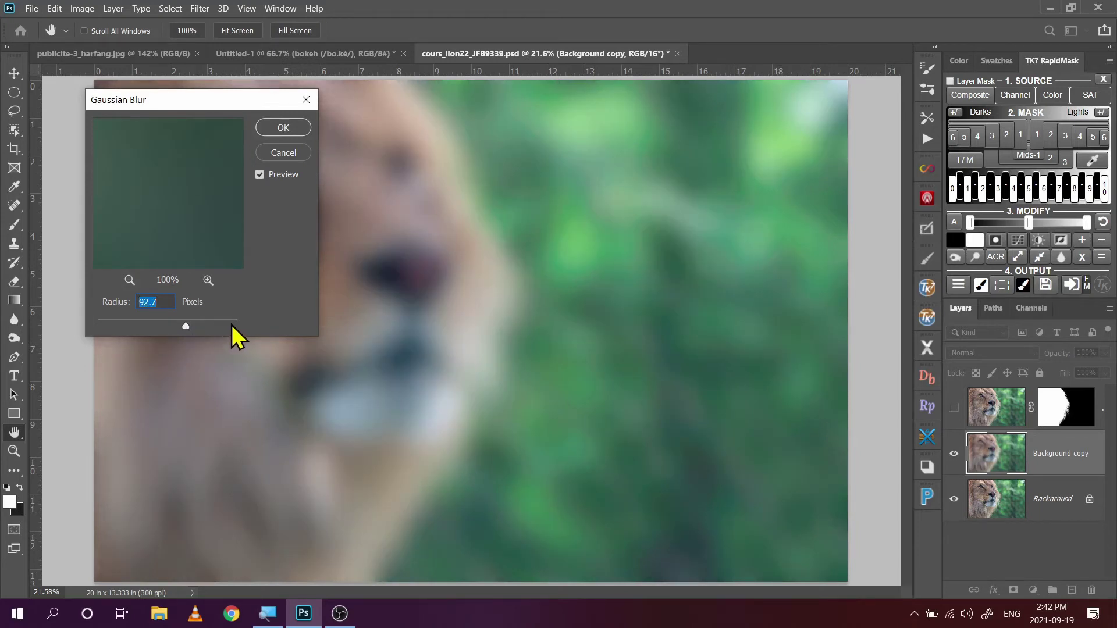
left_click_drag(184, 330, 189, 326)
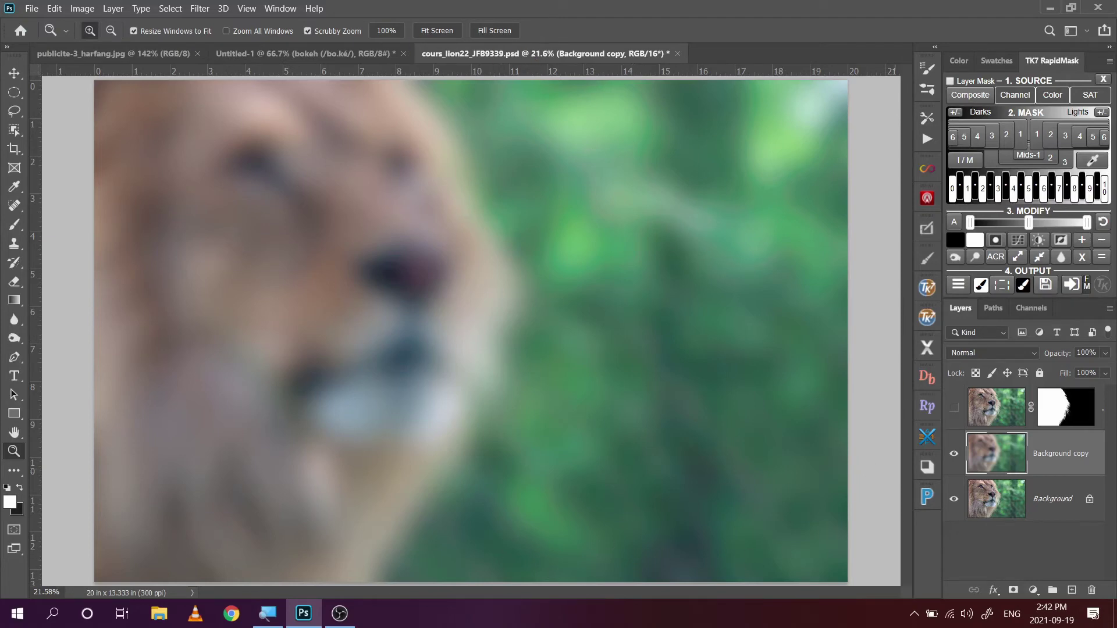
- Make the masked lion layer visible again above the blurred copy and select it
left_click(955, 409)
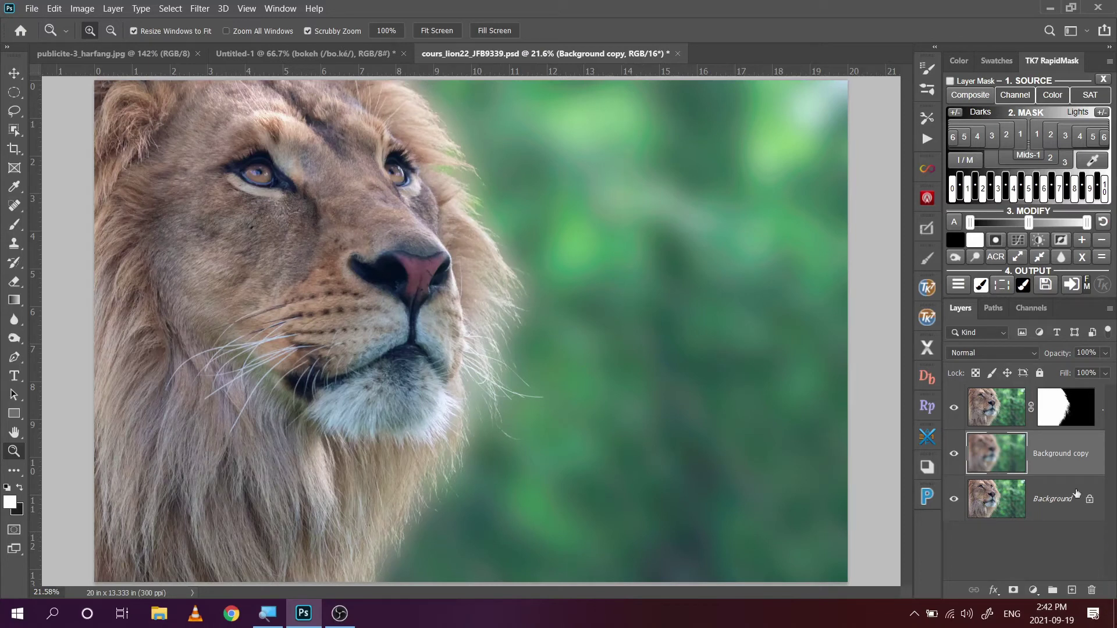
left_click(1000, 409)
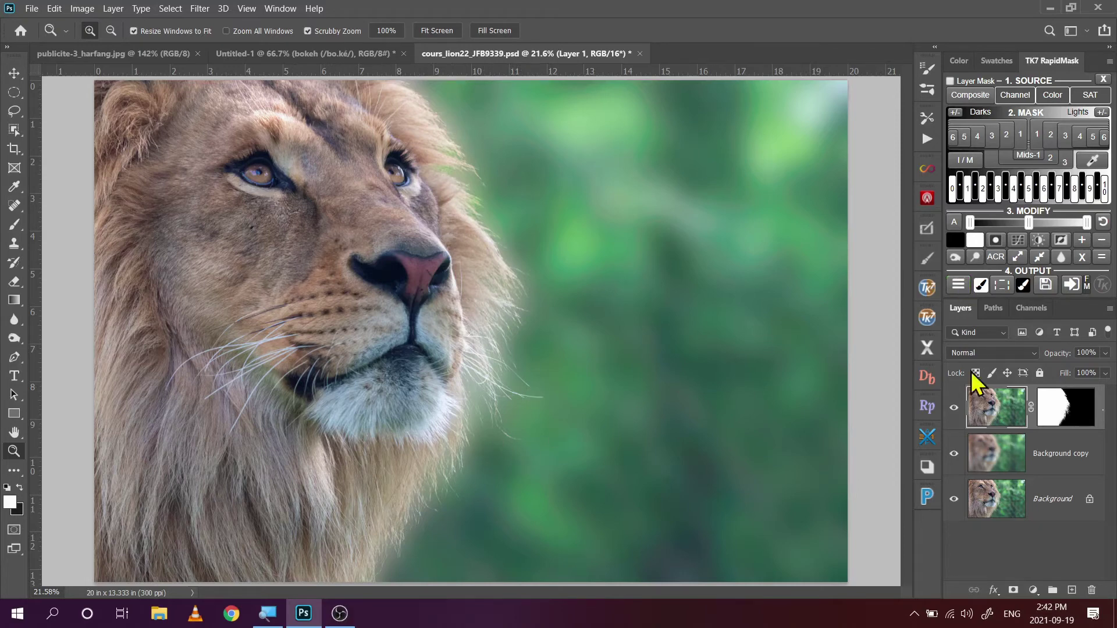
- Compare the blurred-background result with the original by showing only the Background layer and restoring the other layers
key("alt")
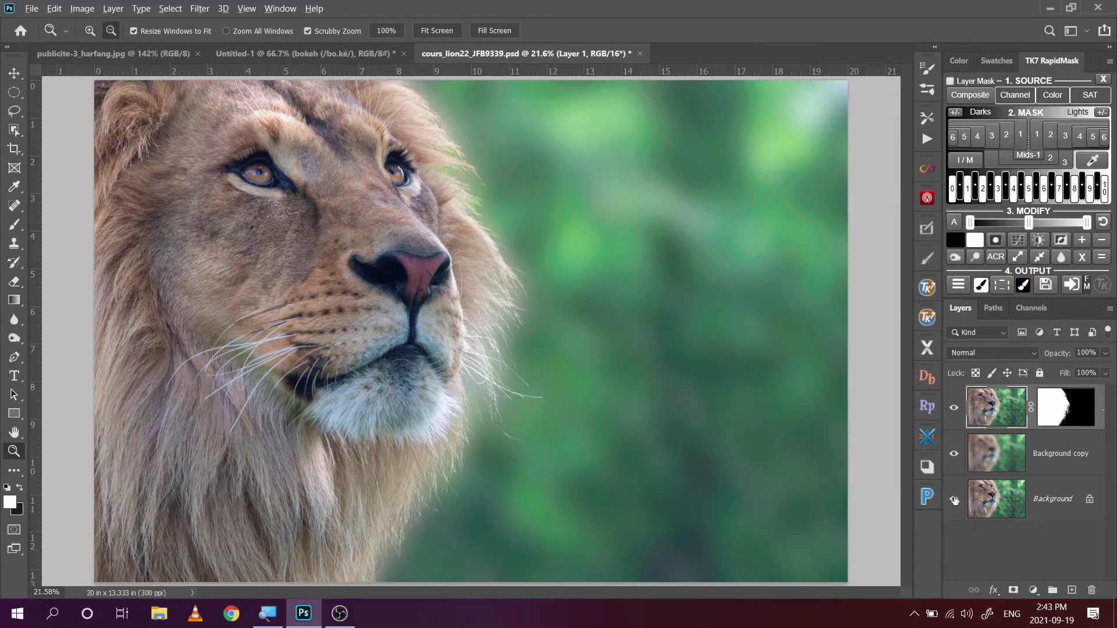
left_click(955, 501, "alt")
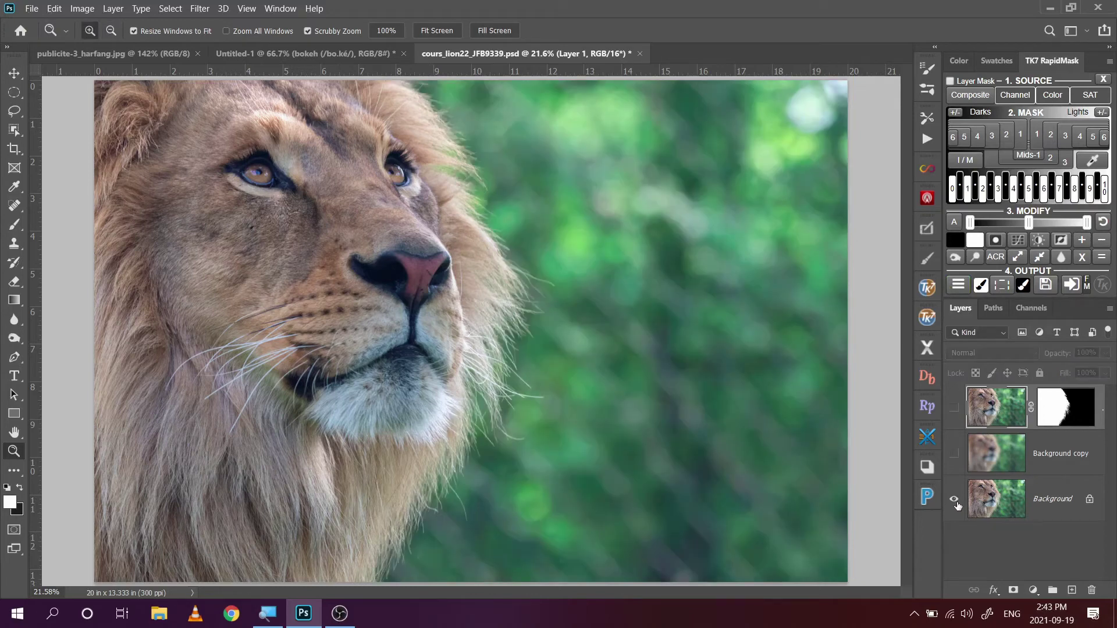
key("alt")
left_click(955, 502, "alt")
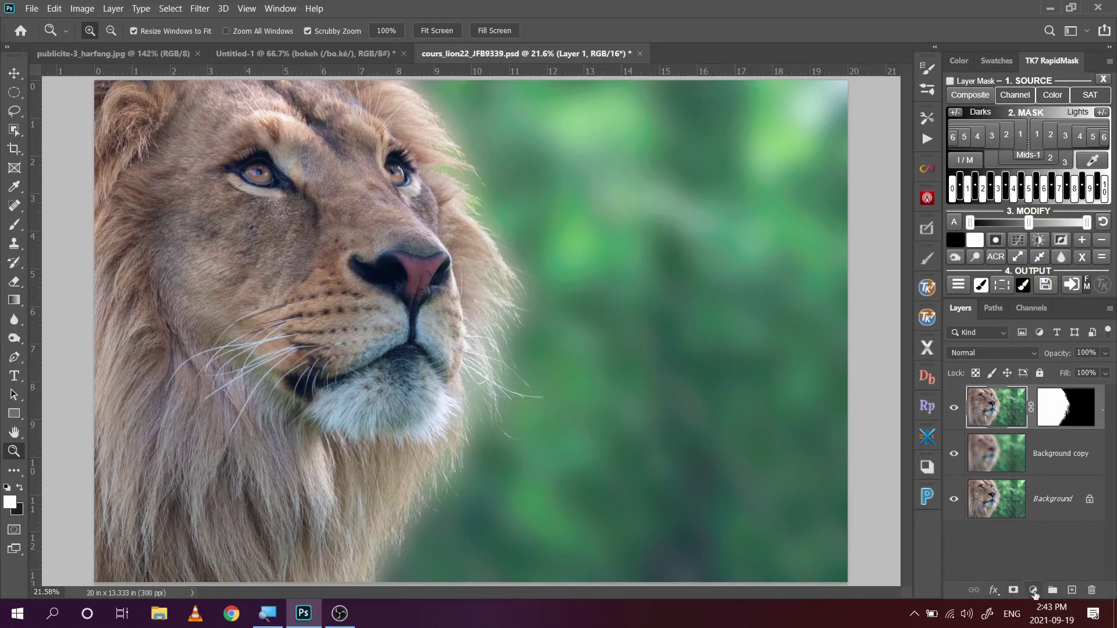
- Add a Levels adjustment layer above the lion layer with the white input at 225 and midtones at 0.81
left_click(1034, 591)
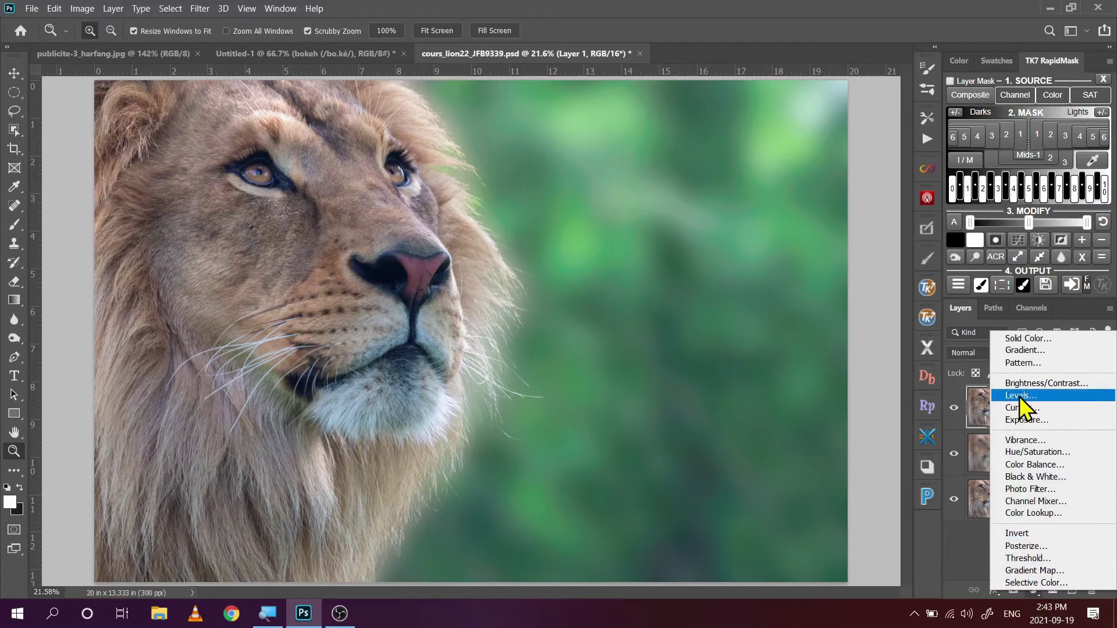
left_click(1019, 397)
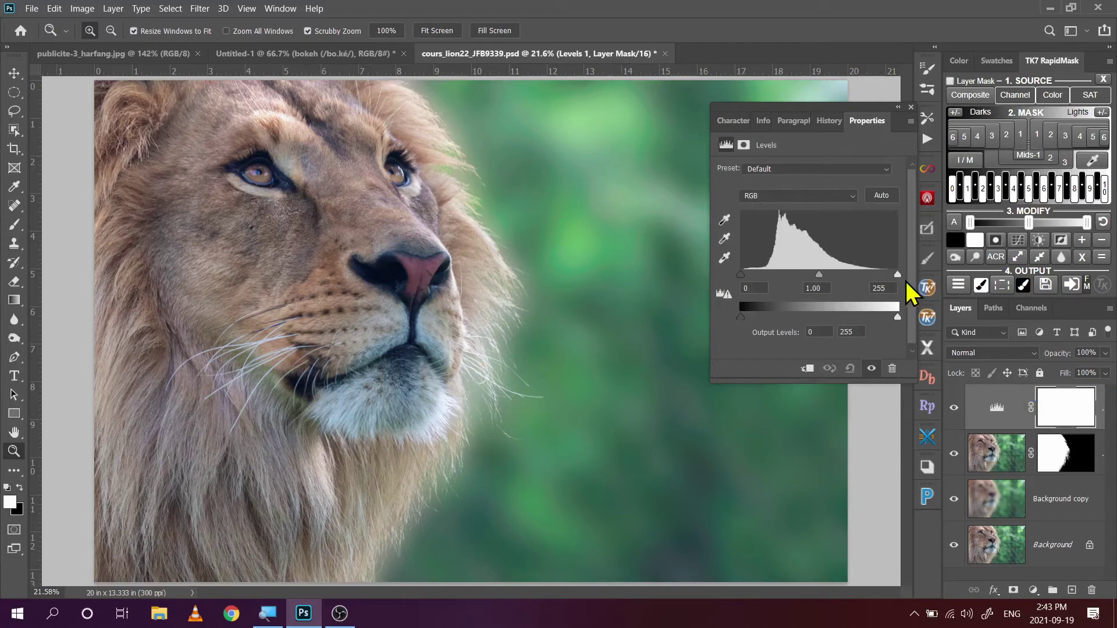
left_click_drag(897, 275, 880, 278)
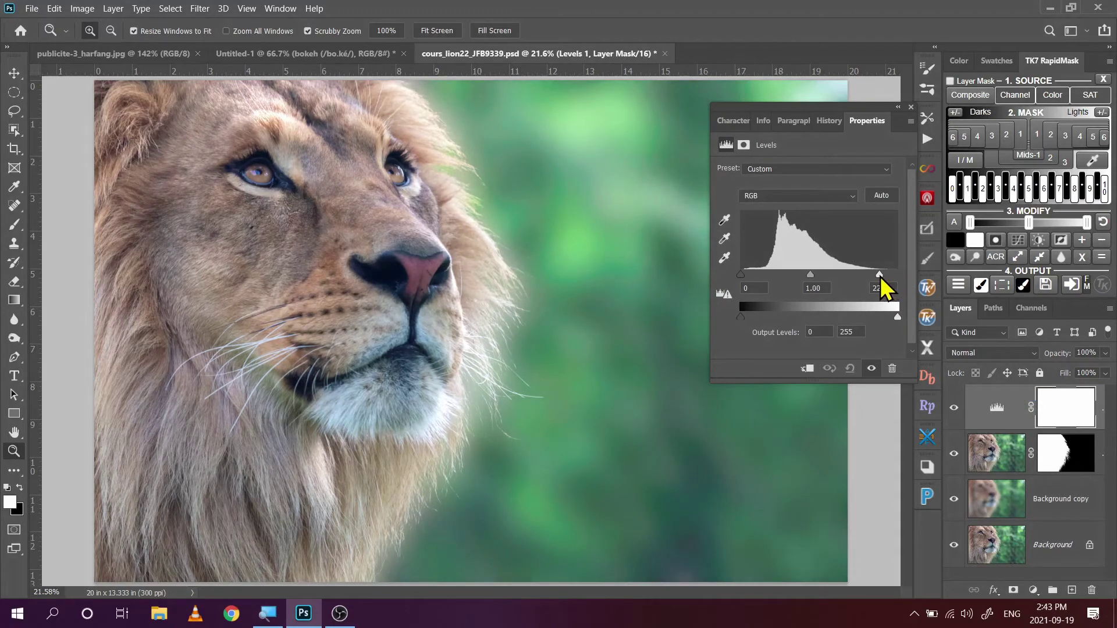
left_click_drag(811, 276, 821, 276)
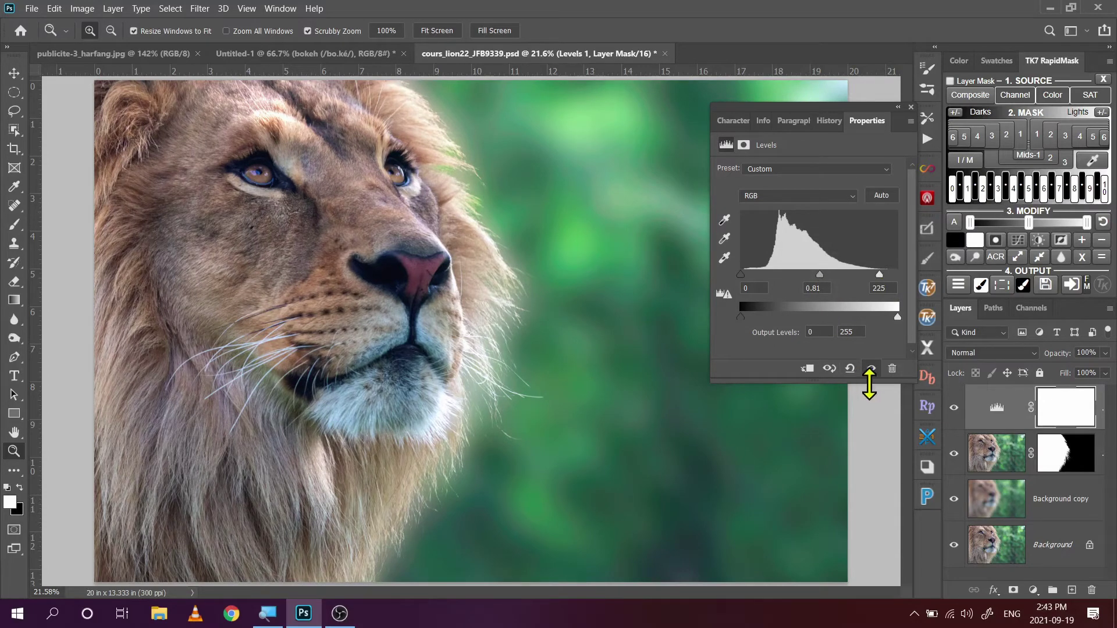
left_click(911, 108)
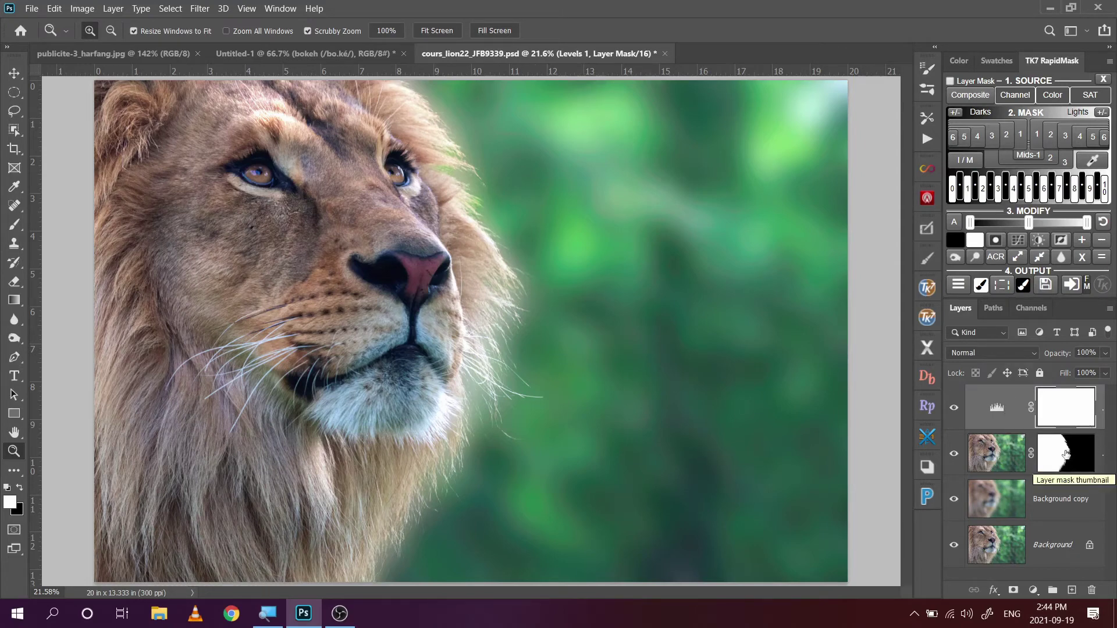
- Hide the Levels adjustment, display the lion layer's mask on its own and copy its entire contents
left_click(1079, 466)
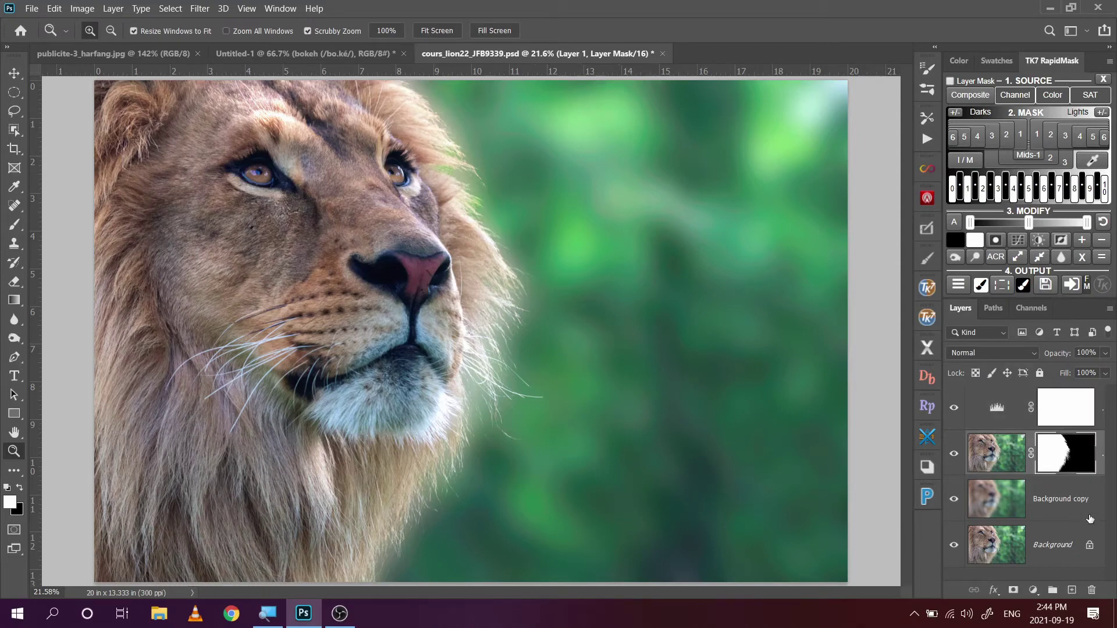
left_click(954, 407)
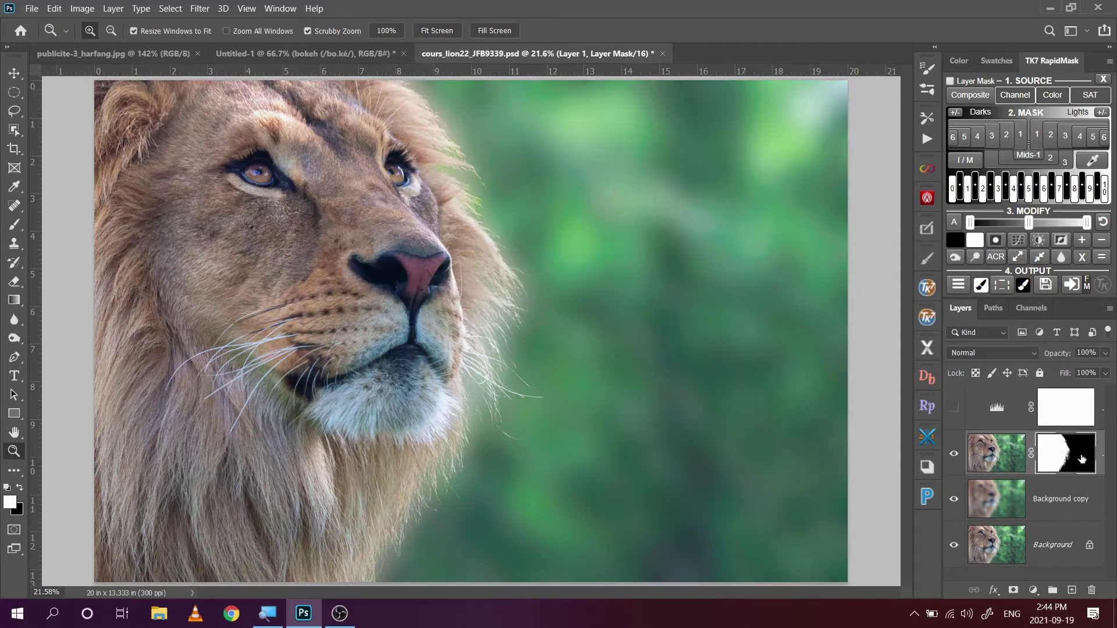
key("alt")
left_click(1061, 454, "alt")
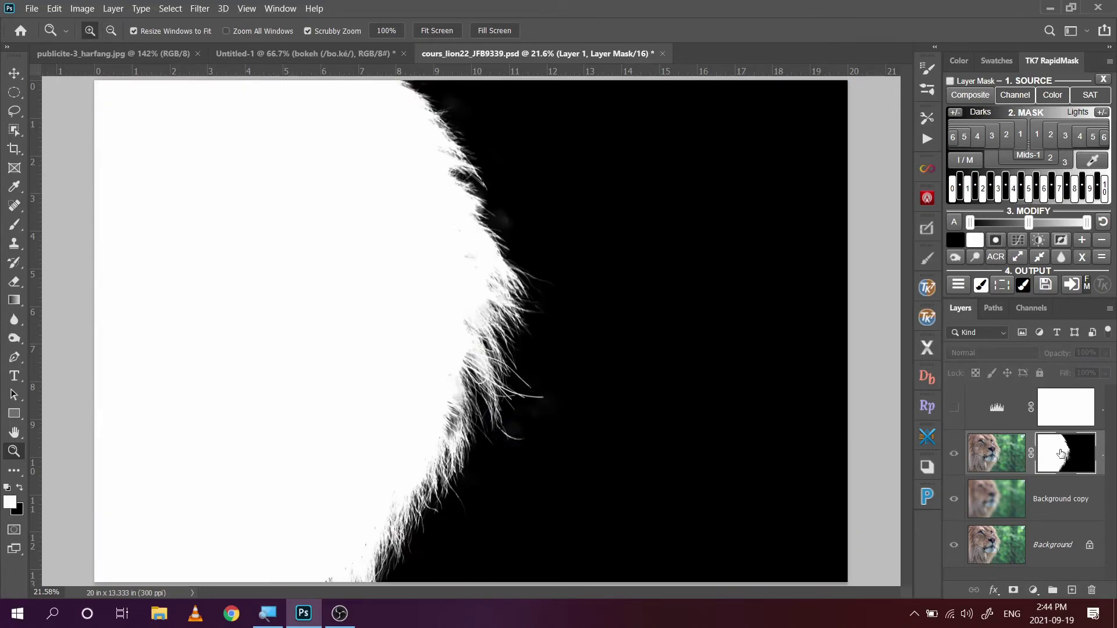
key("ctrl+a")
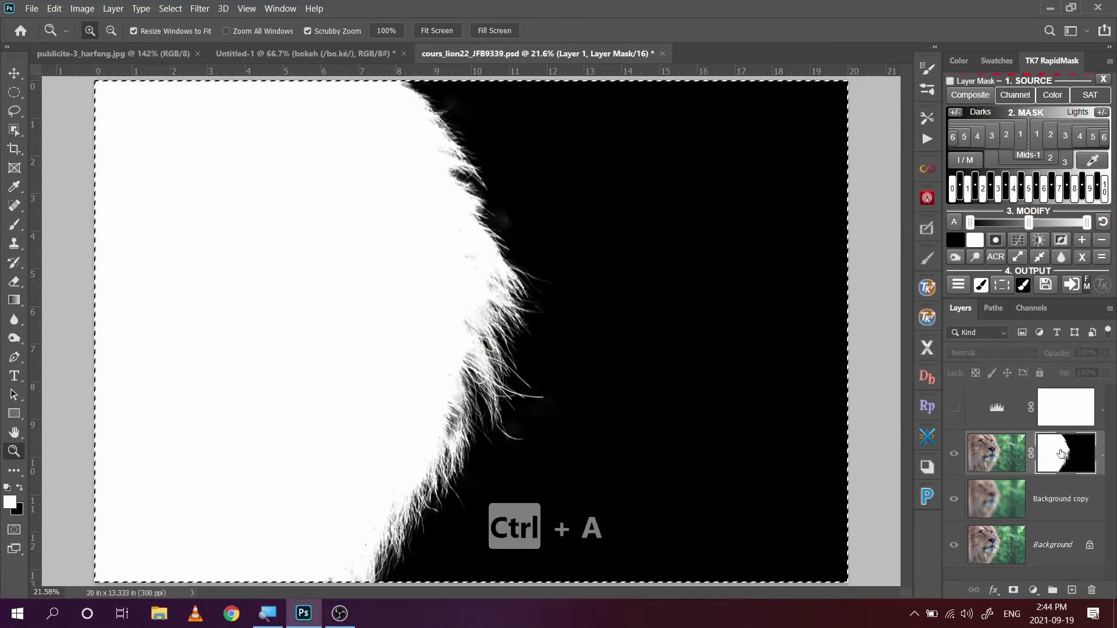
key("ctrl+c")
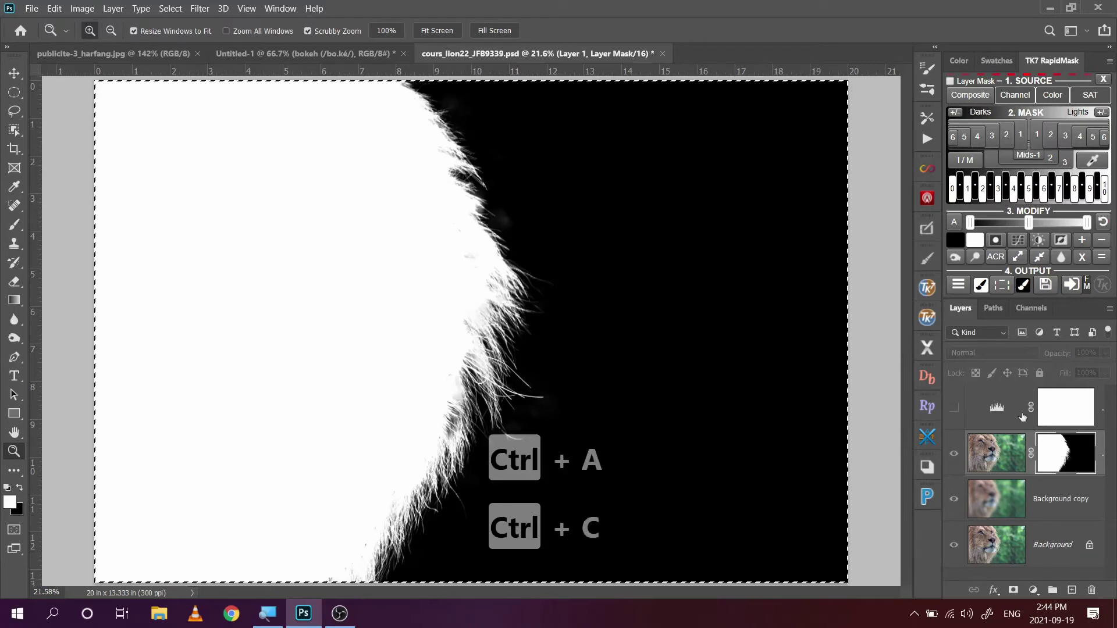
- Make the Levels adjustment visible again and paste the copied lion mask into its layer mask
left_click(999, 414)
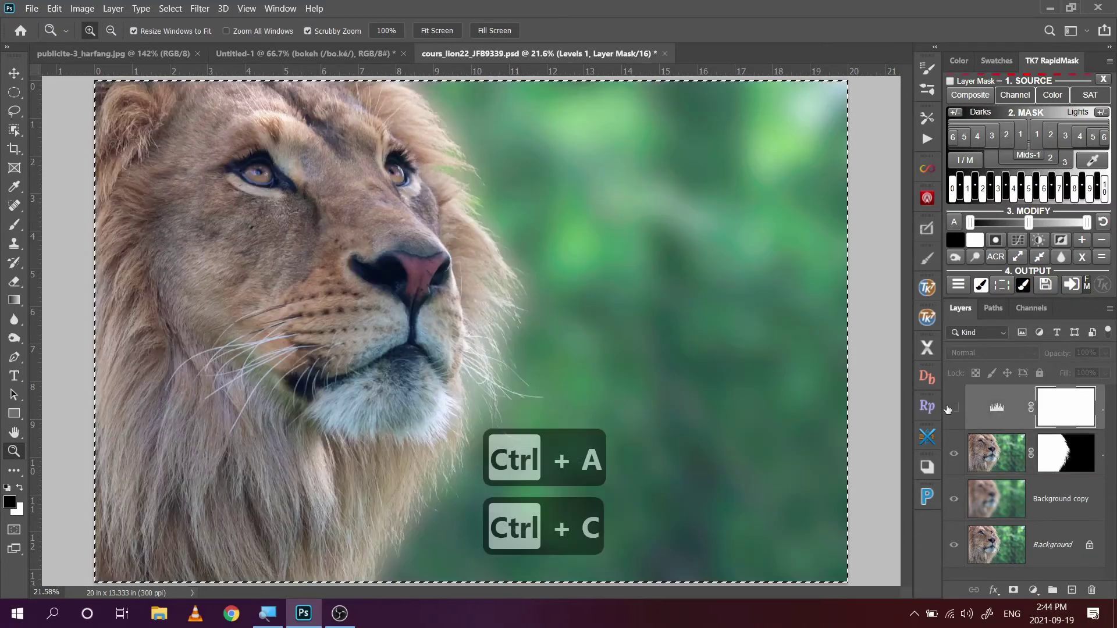
left_click(954, 408)
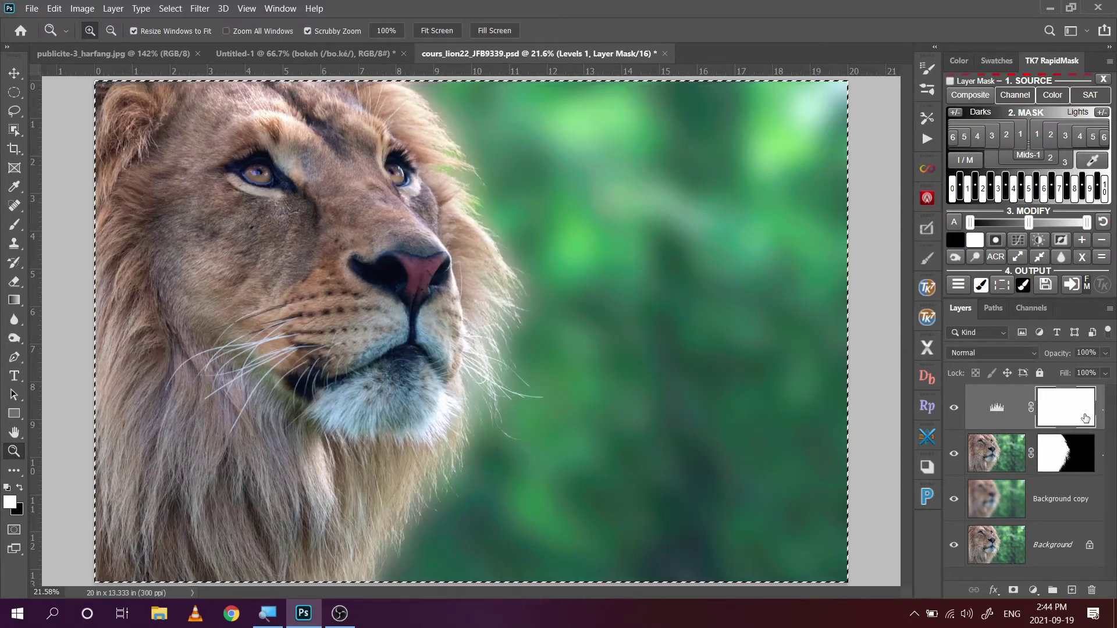
key("alt")
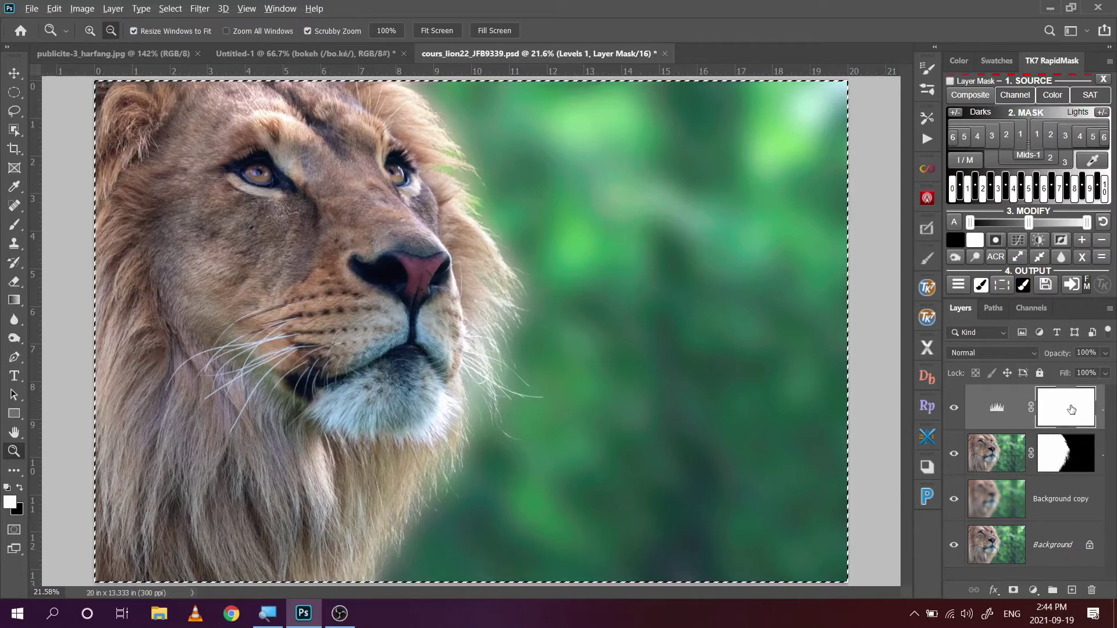
left_click(1072, 409, "alt")
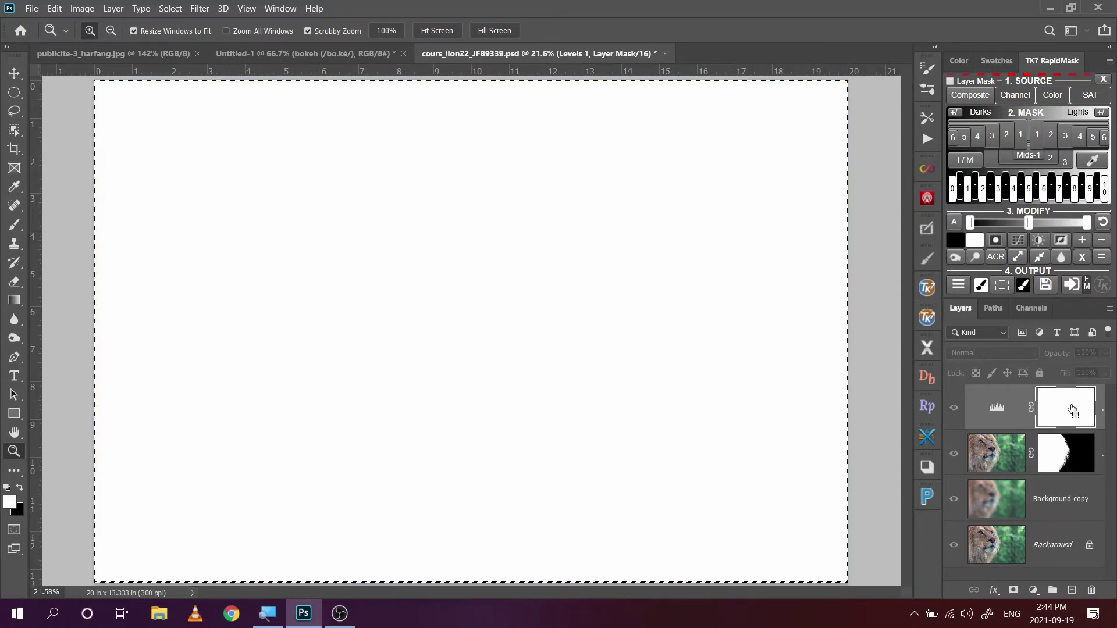
key("ctrl+v")
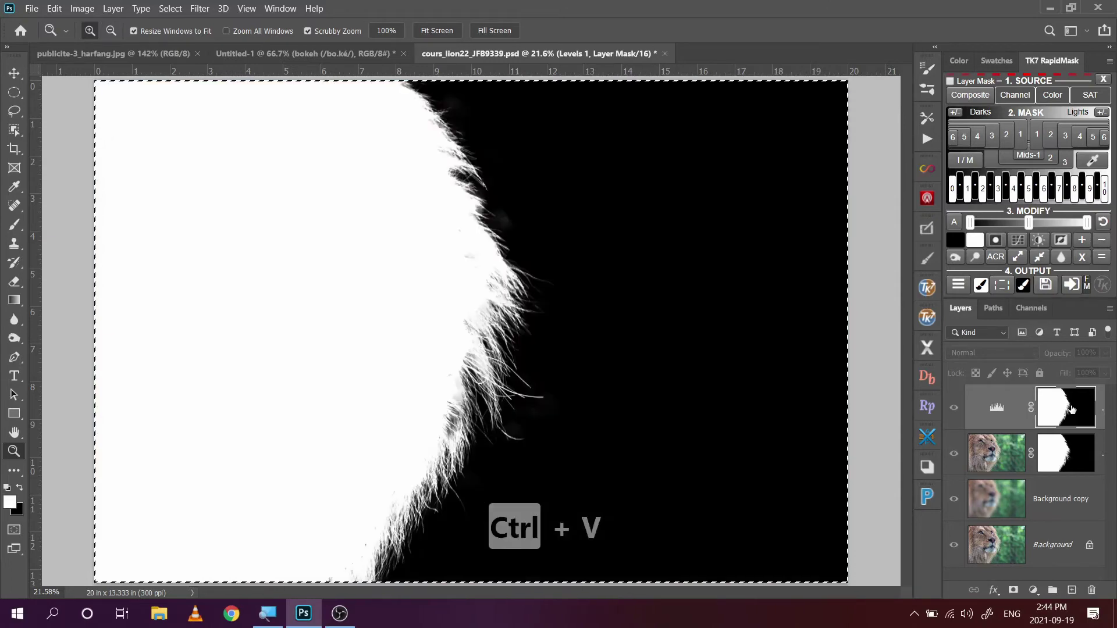
- Return to the normal image view and compare the photo with the masked Levels adjustment off and on
left_click(1012, 409)
left_click(955, 410)
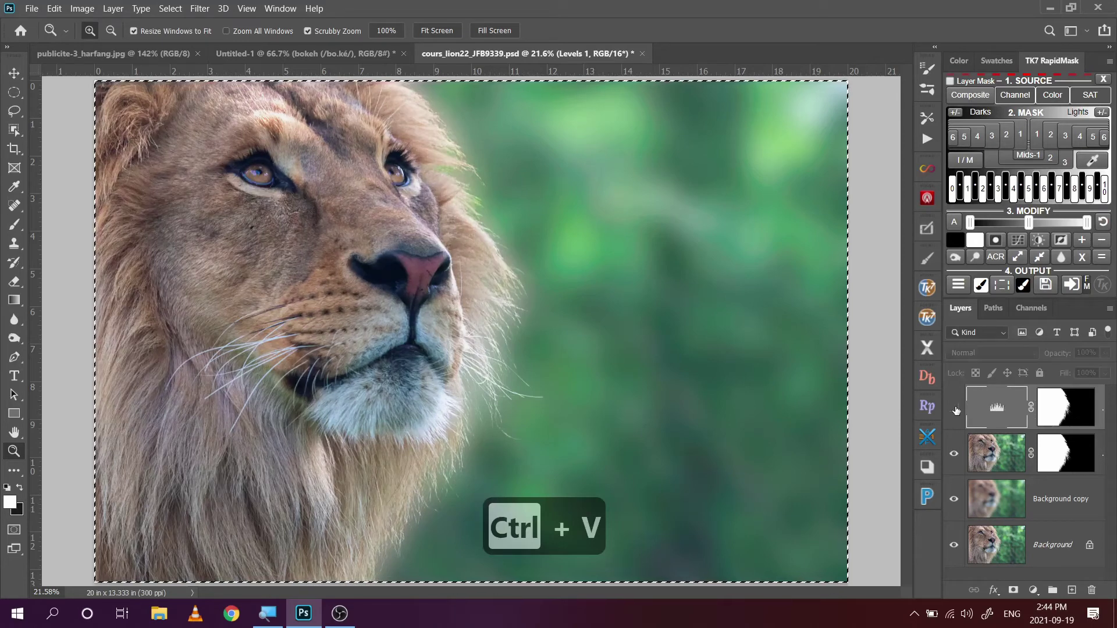
left_click(955, 410)
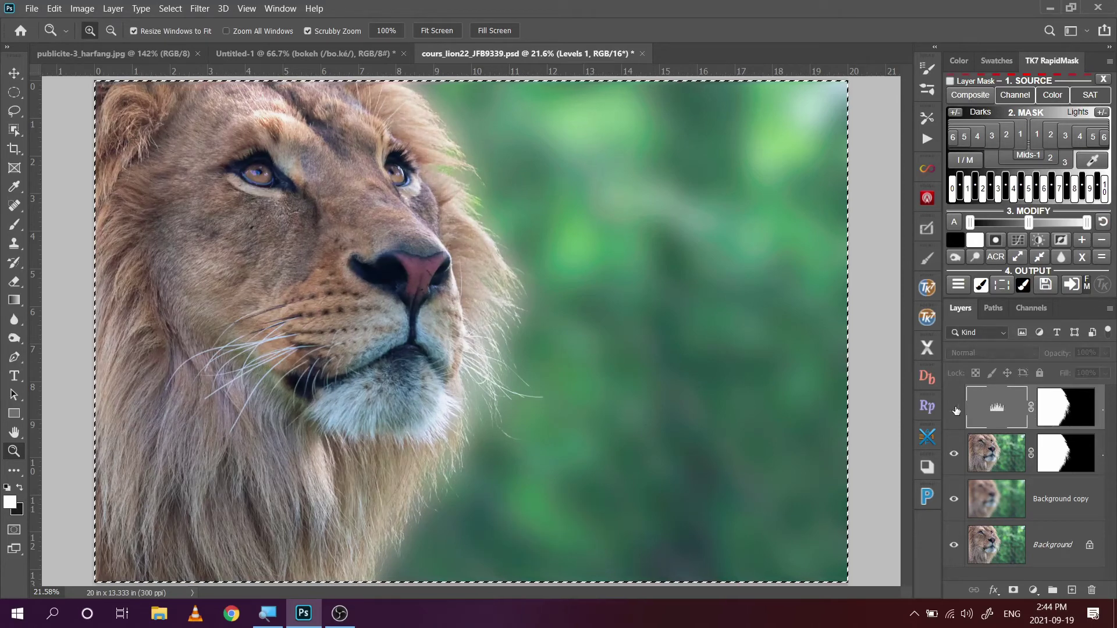
left_click(955, 410)
left_click(955, 410)
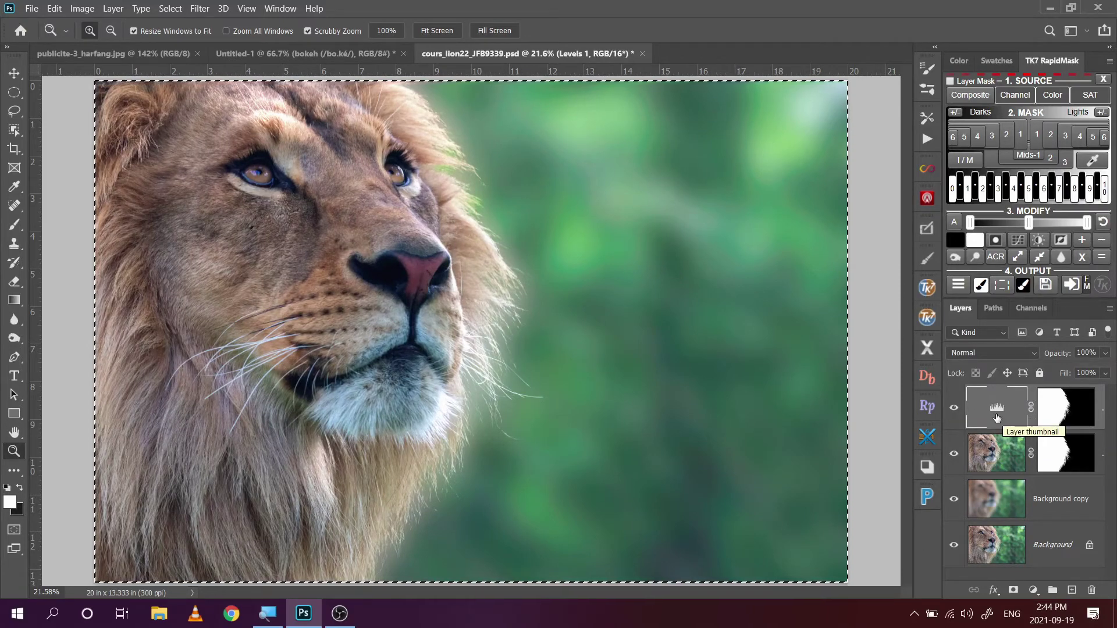
- Reduce the Levels adjustment layer's opacity to 90% and compare the lion with the adjustment off and on
left_click(1105, 353)
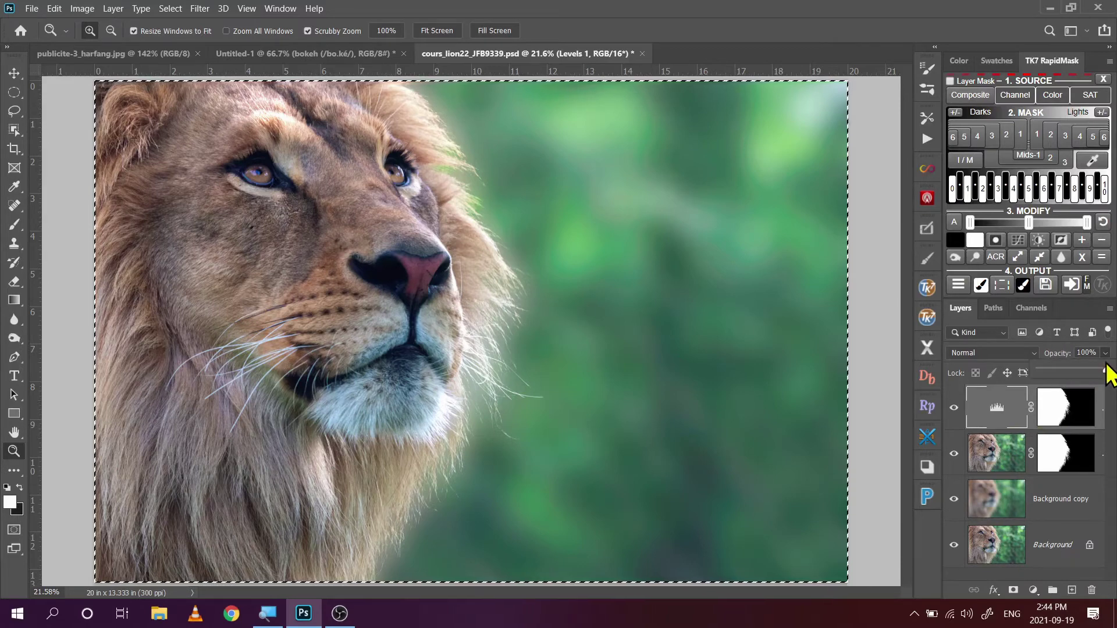
mouse_move(1105, 371)
left_mouse_down()
mouse_move(1086, 373)
mouse_move(1102, 377)
left_mouse_up()
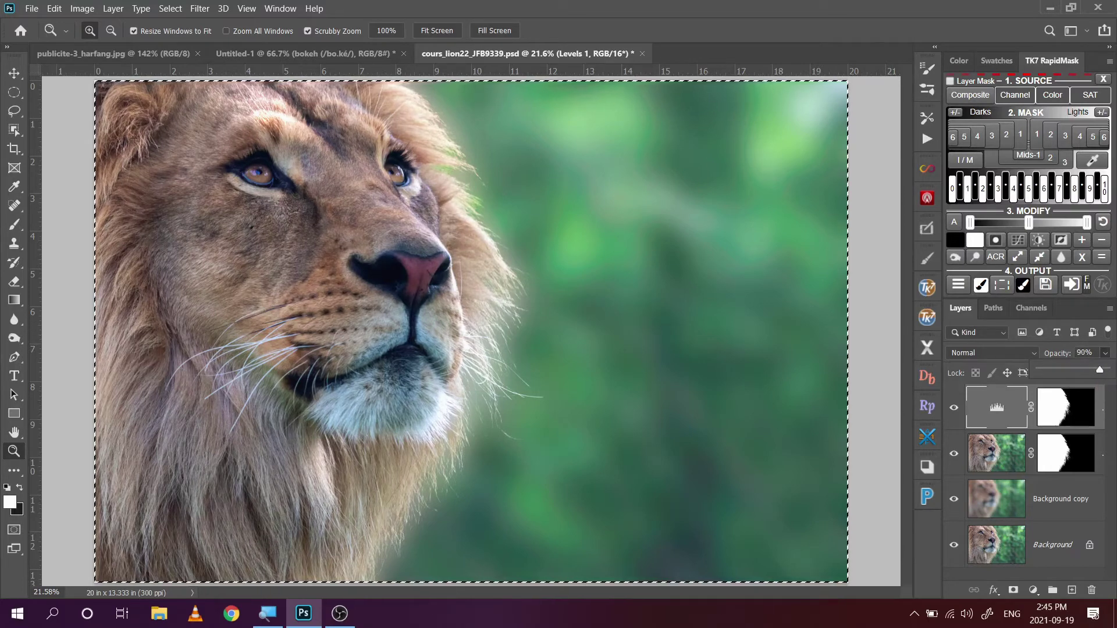
left_click(955, 410)
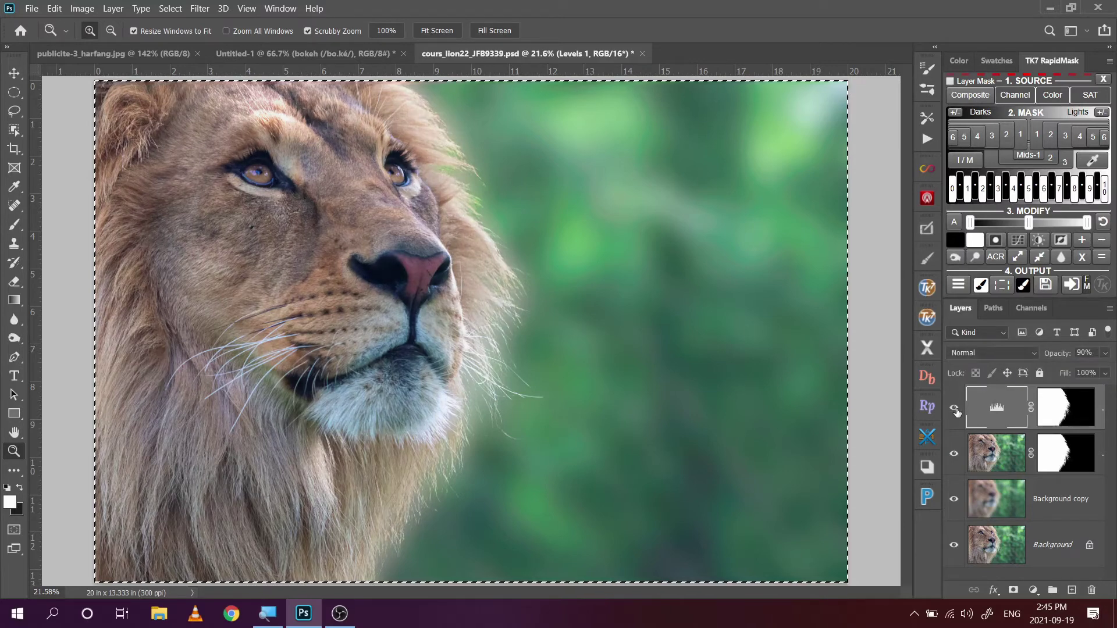
left_click(954, 410)
left_click(955, 409)
left_click(955, 409)
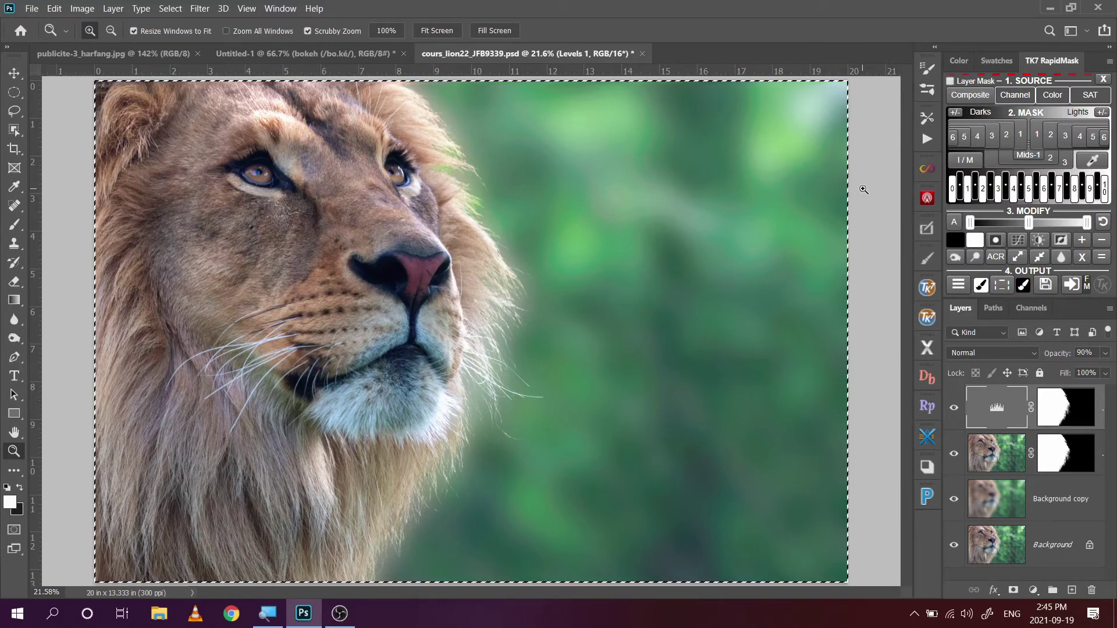
- Stamp all visible layers into one merged layer and, on a new empty layer above it, lasso the bright patch in the photo's upper-right corner
key("ctrl+alt+shift+e")
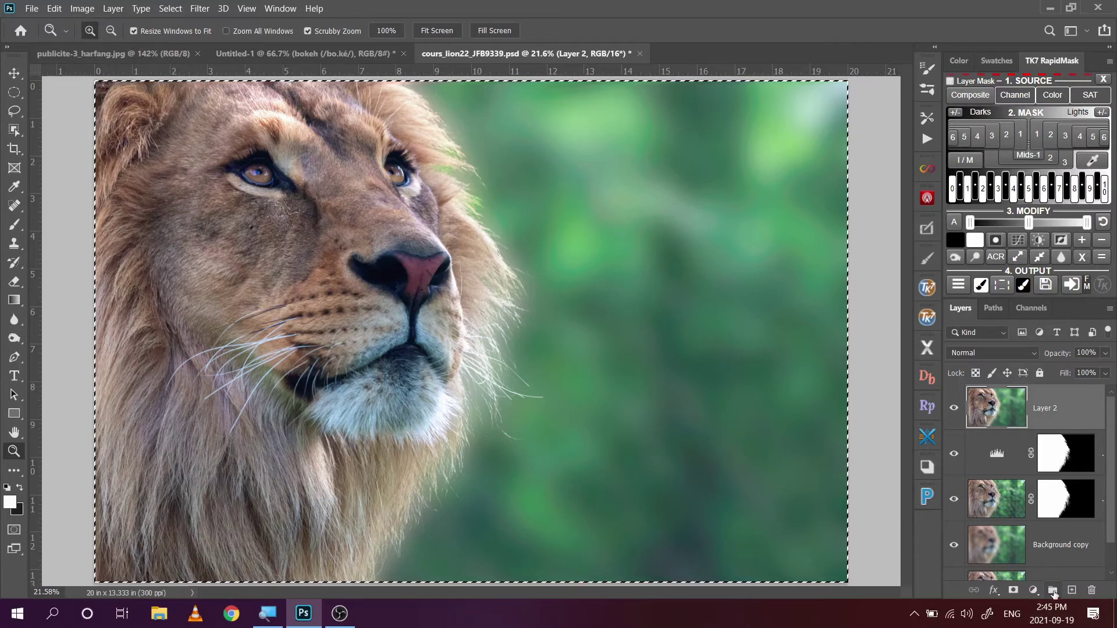
left_click(1073, 591)
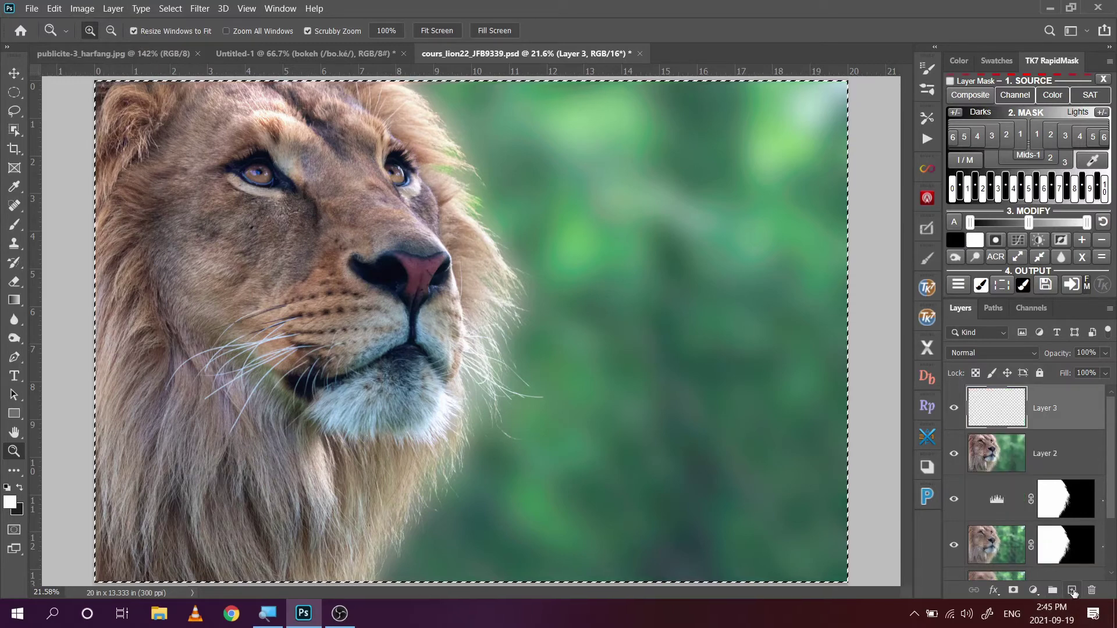
left_click(15, 110)
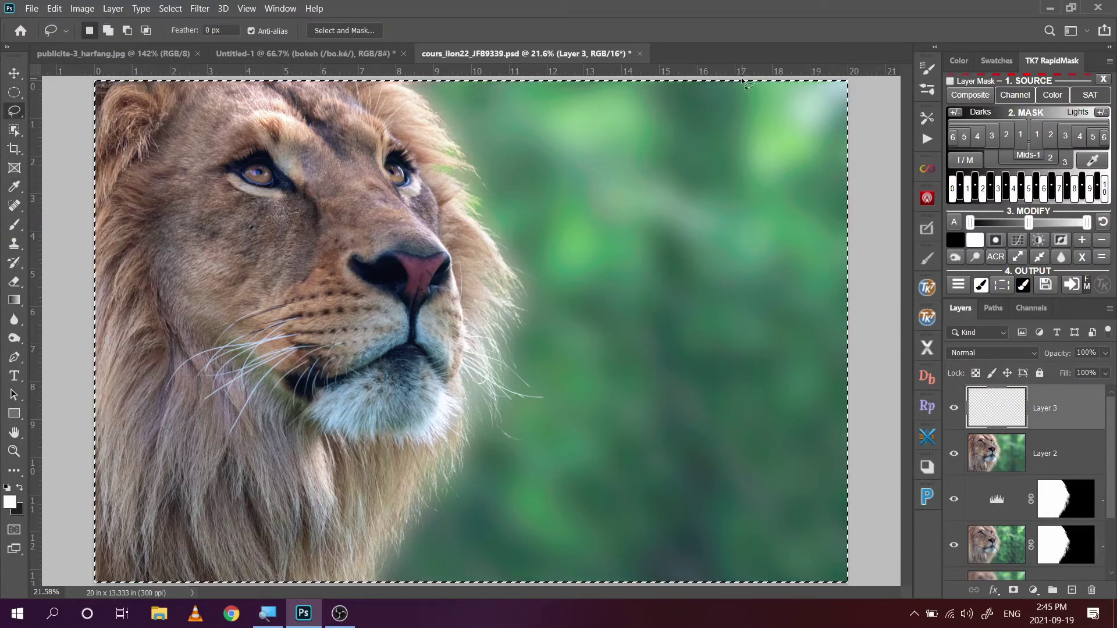
mouse_move(743, 83)
left_mouse_down()
mouse_move(722, 131)
mouse_move(723, 175)
mouse_move(736, 187)
mouse_move(821, 173)
mouse_move(862, 148)
mouse_move(872, 66)
mouse_move(732, 69)
left_mouse_up()
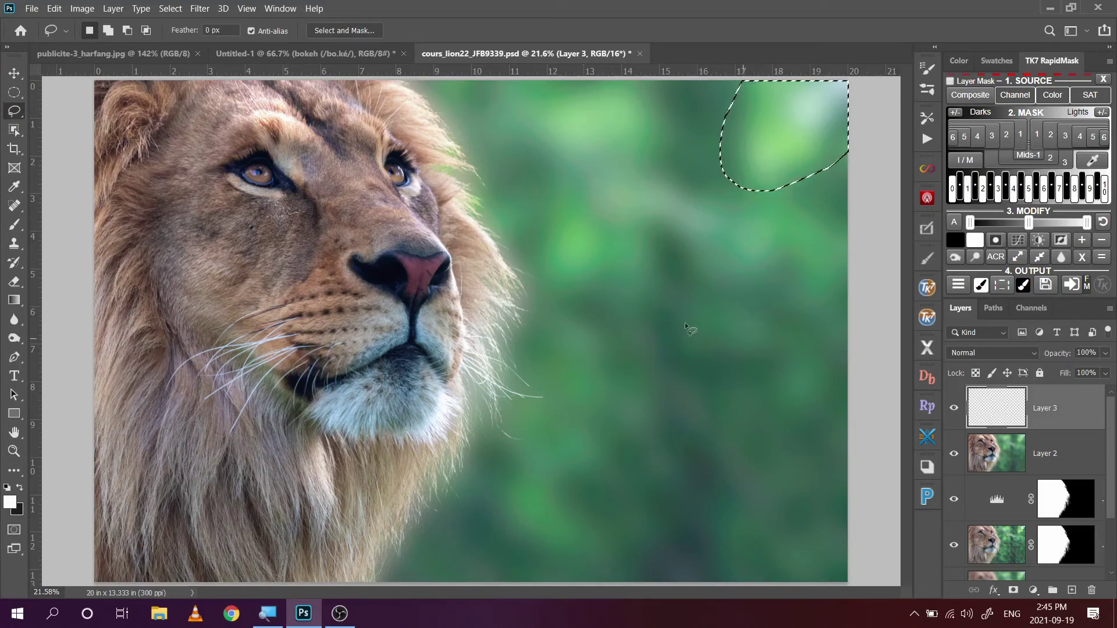
left_click(54, 9)
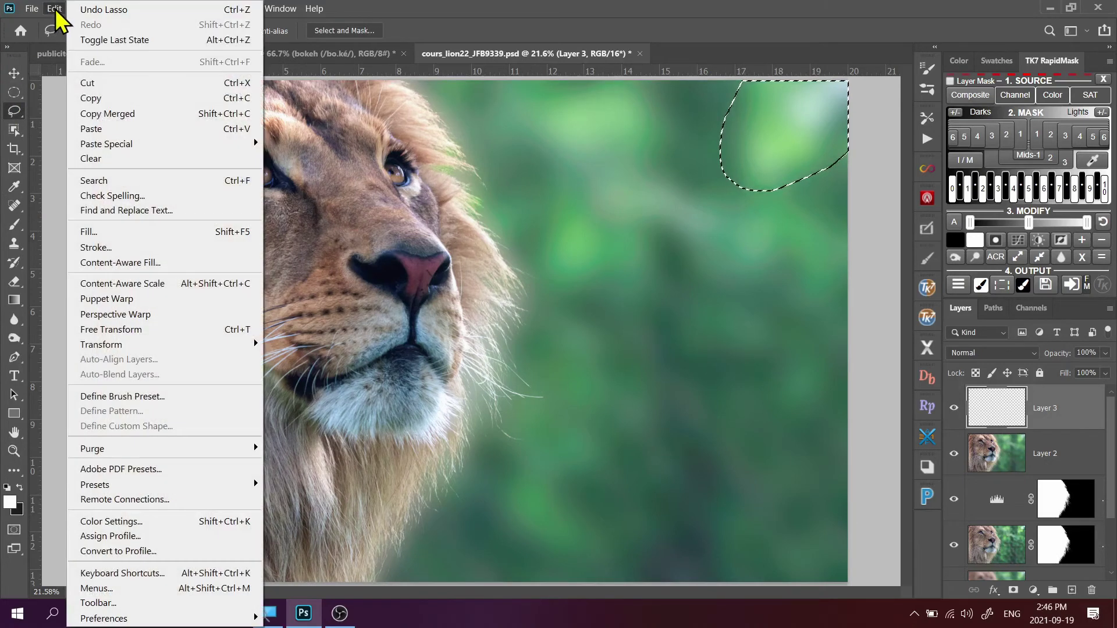
left_click(156, 263)
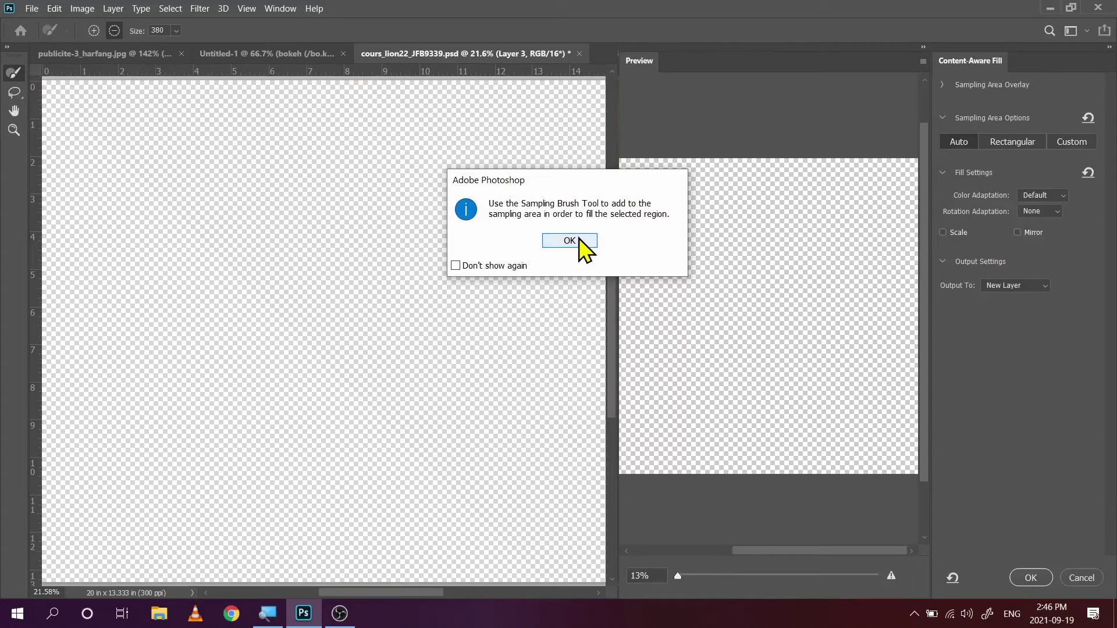
left_click(582, 247)
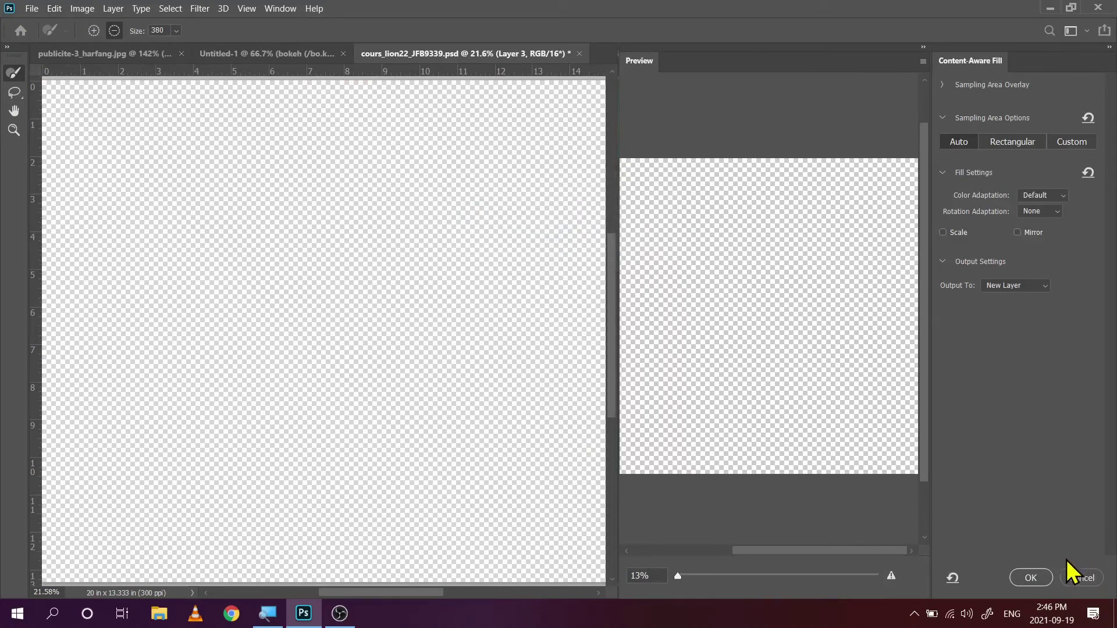
left_click(1088, 579)
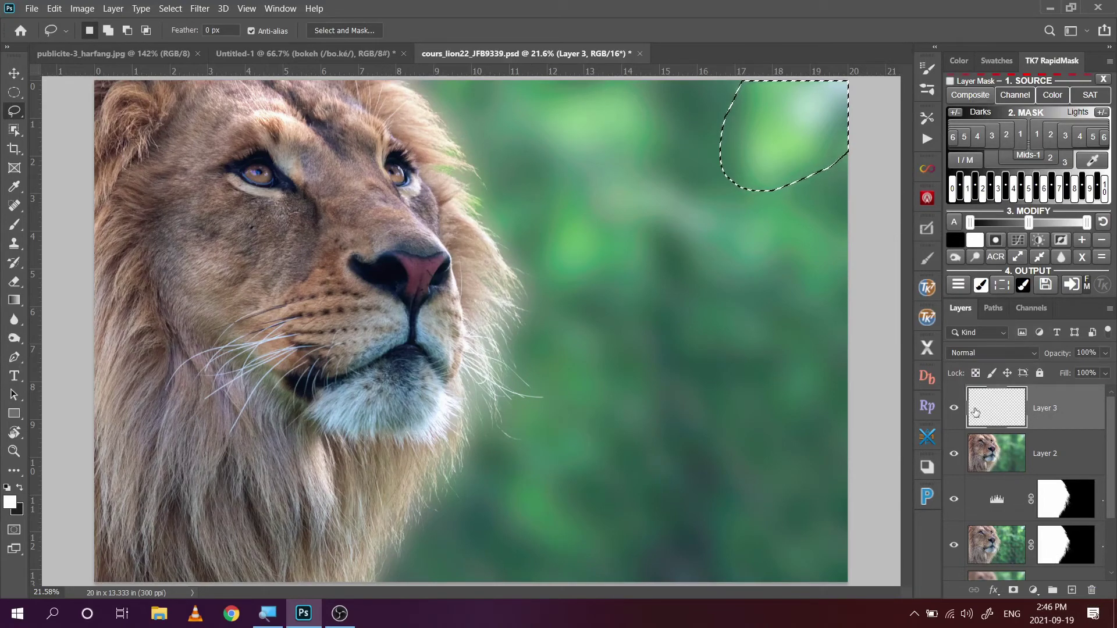
- Hide the empty top layer and fill the lassoed bright patch of the merged layer with Content-Aware Fill, output to a new layer; deselect
left_click(954, 409)
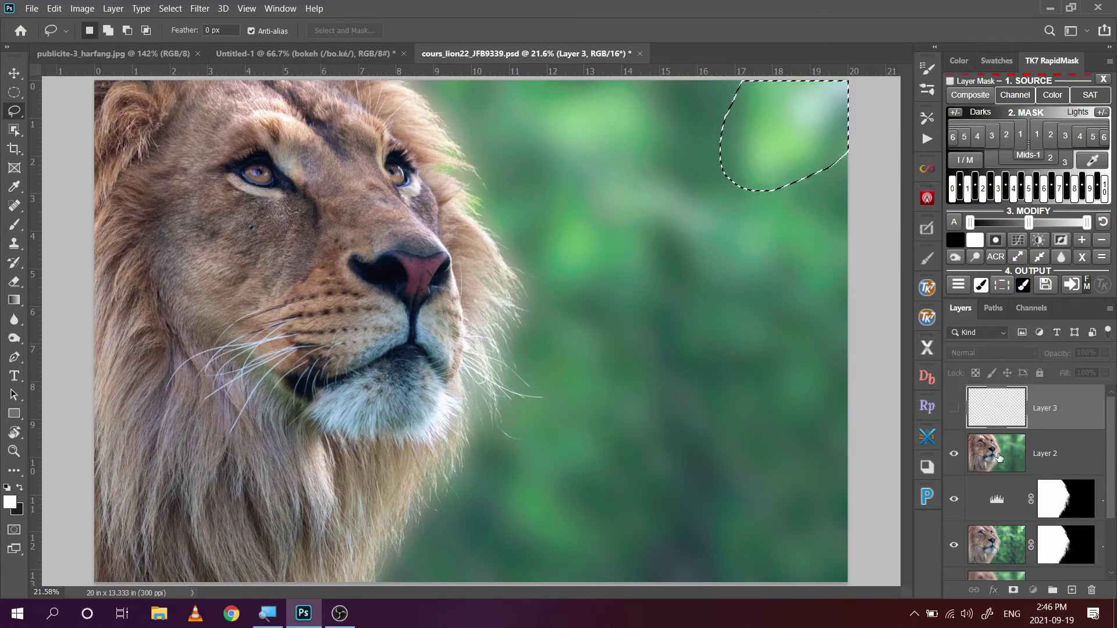
left_click(999, 457)
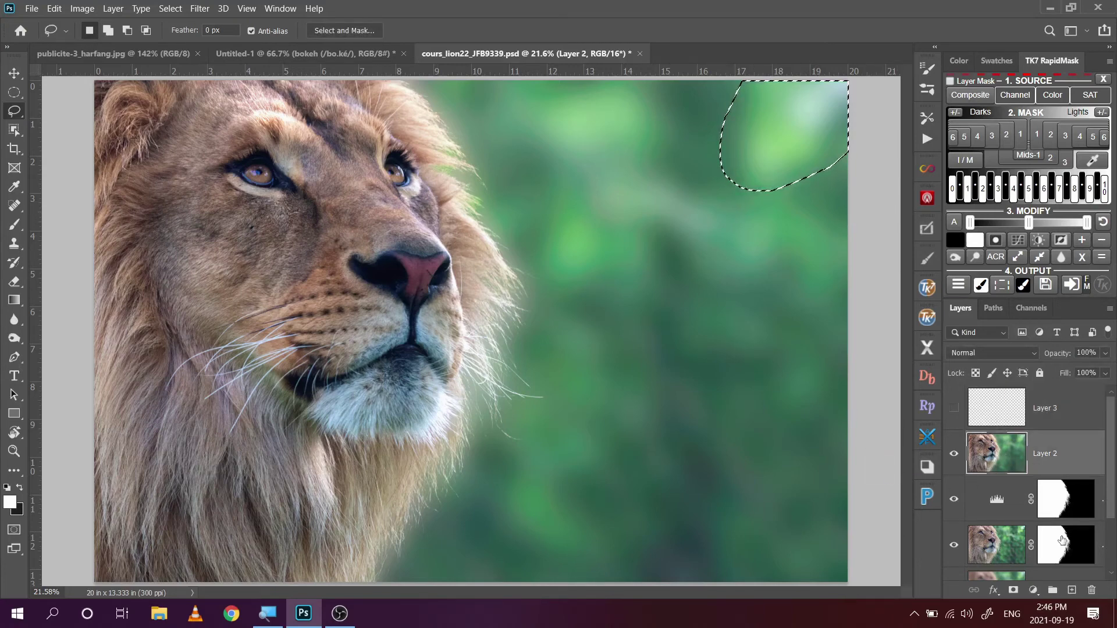
left_click(54, 8)
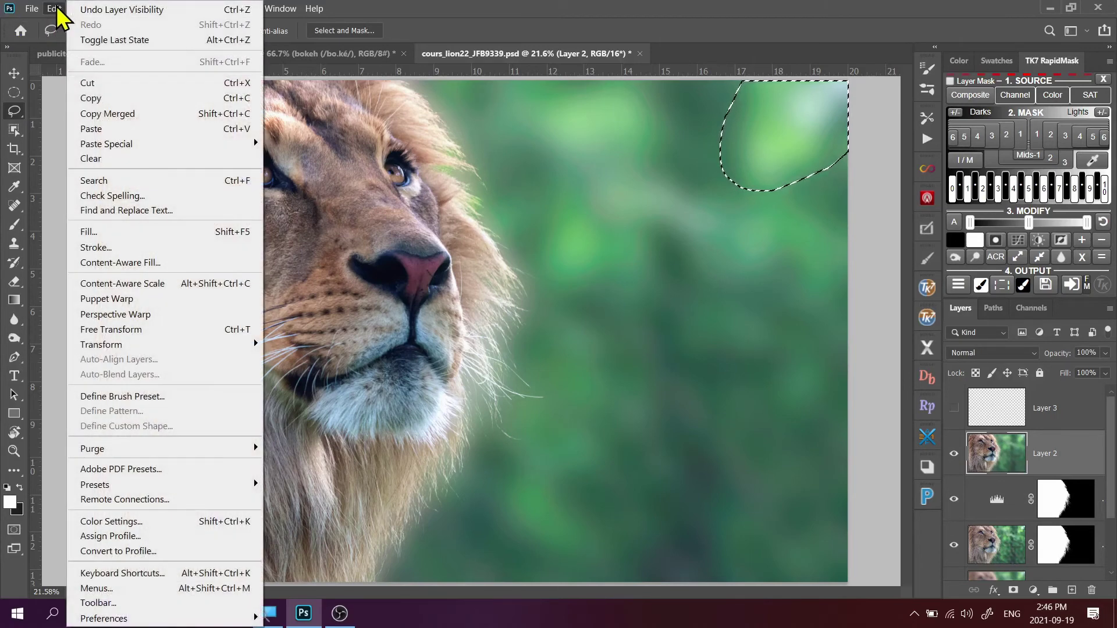
left_click(139, 265)
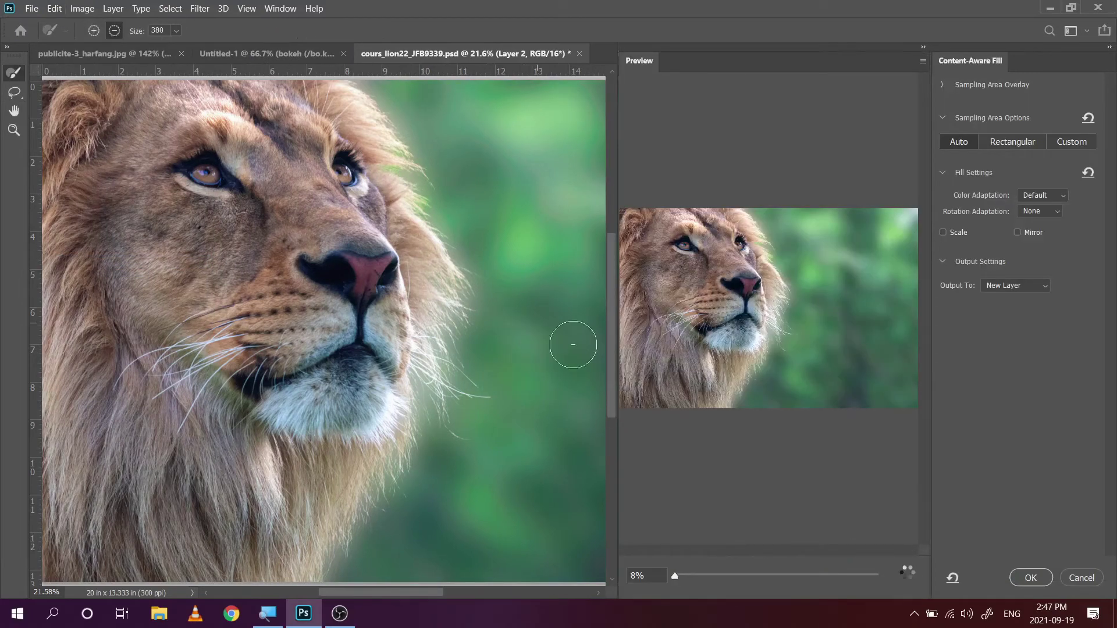
mouse_move(407, 592)
left_mouse_down()
mouse_move(506, 599)
mouse_move(489, 599)
left_mouse_up()
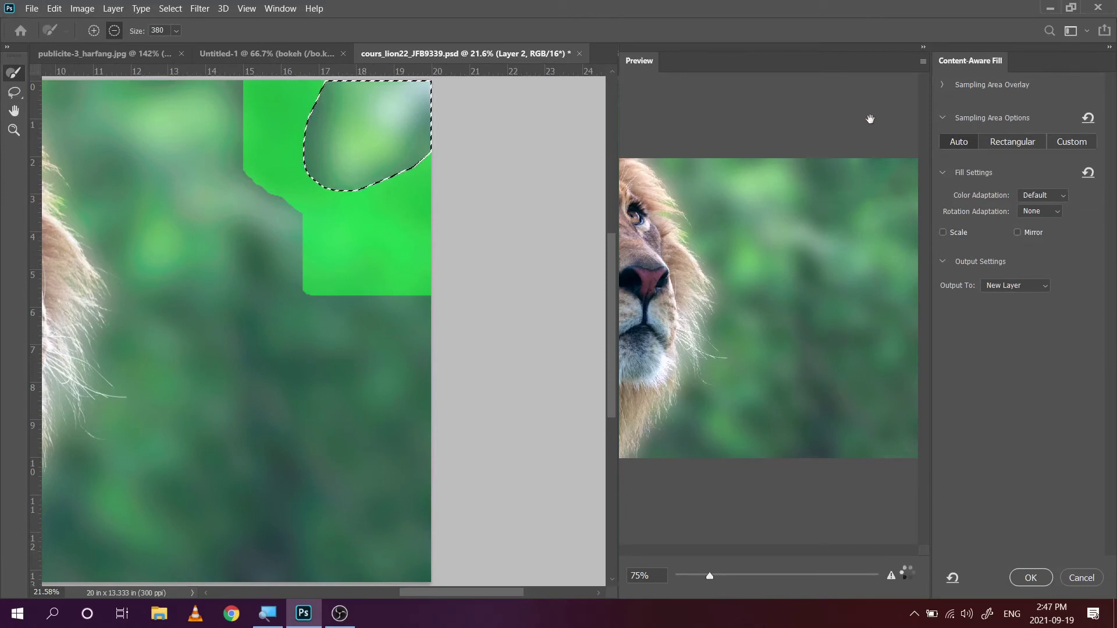
left_click(1032, 578)
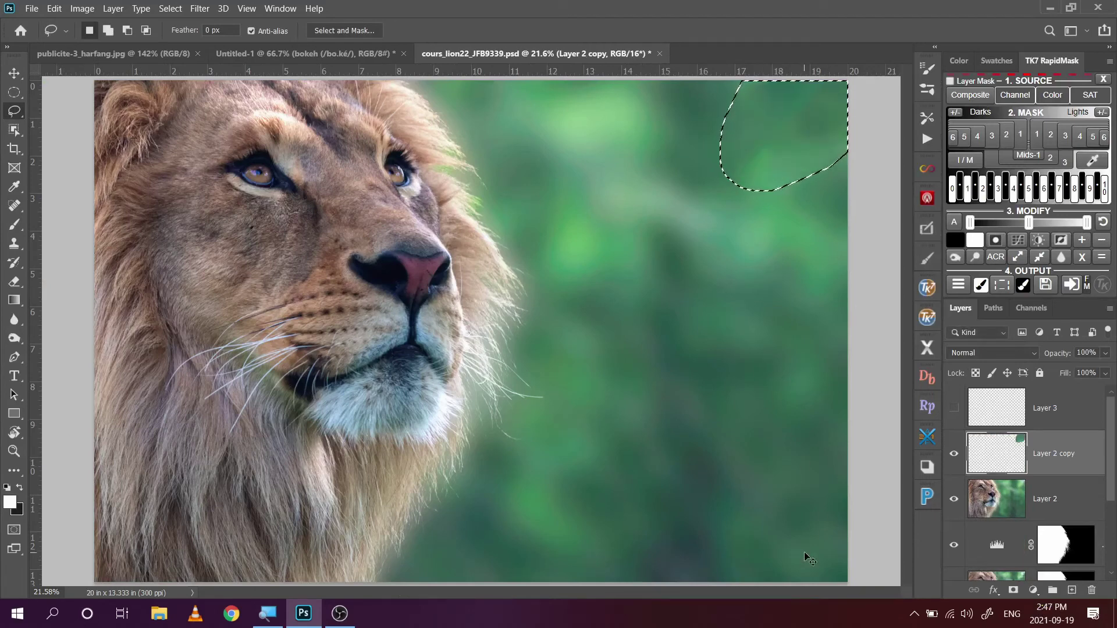
key("ctrl+d")
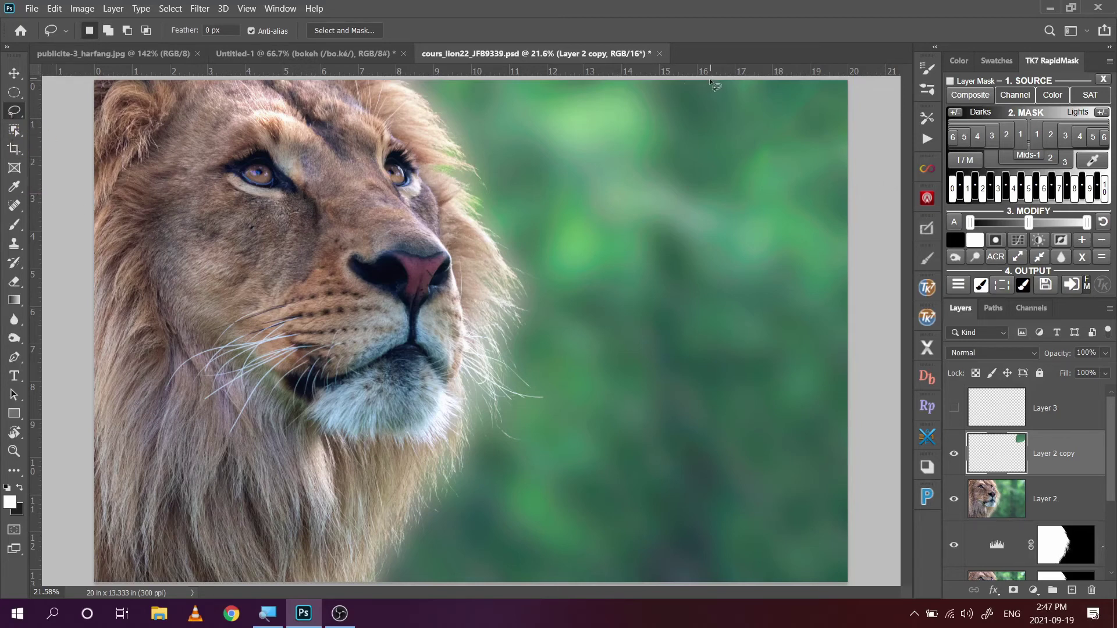
- Lasso a slightly larger area around the filled upper-right corner of the photo, apply Gaussian Blur to it and deselect
mouse_move(711, 80)
left_mouse_down()
mouse_move(710, 144)
mouse_move(732, 195)
left_mouse_up()
mouse_move(876, 188)
left_mouse_down()
mouse_move(879, 81)
mouse_move(869, 65)
mouse_move(824, 62)
left_mouse_up()
left_click_drag(722, 75, 721, 78)
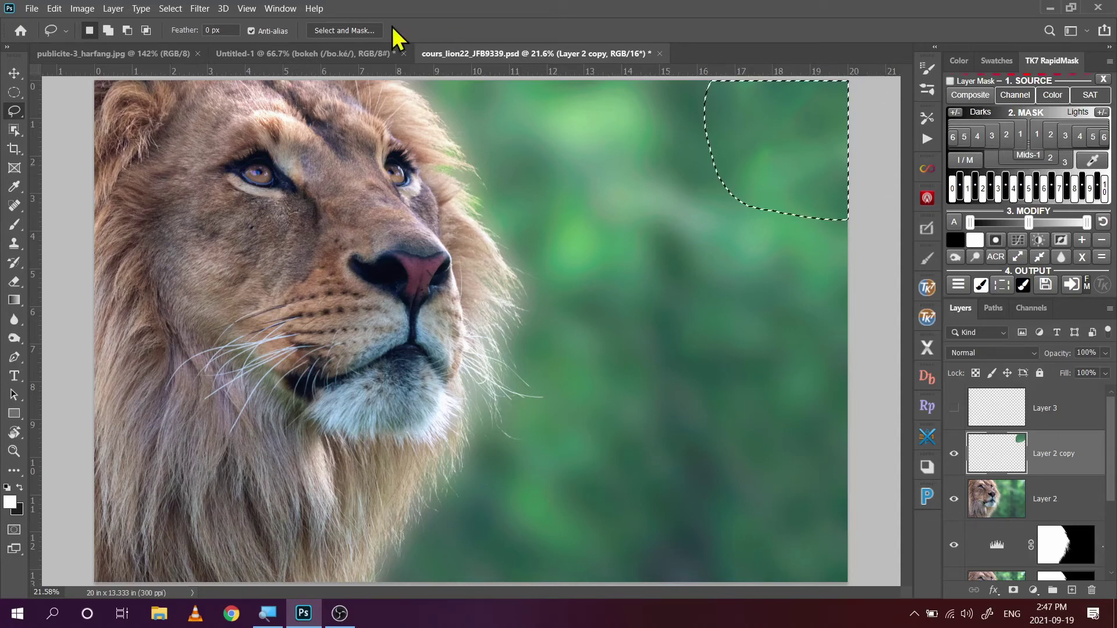
left_click(199, 9)
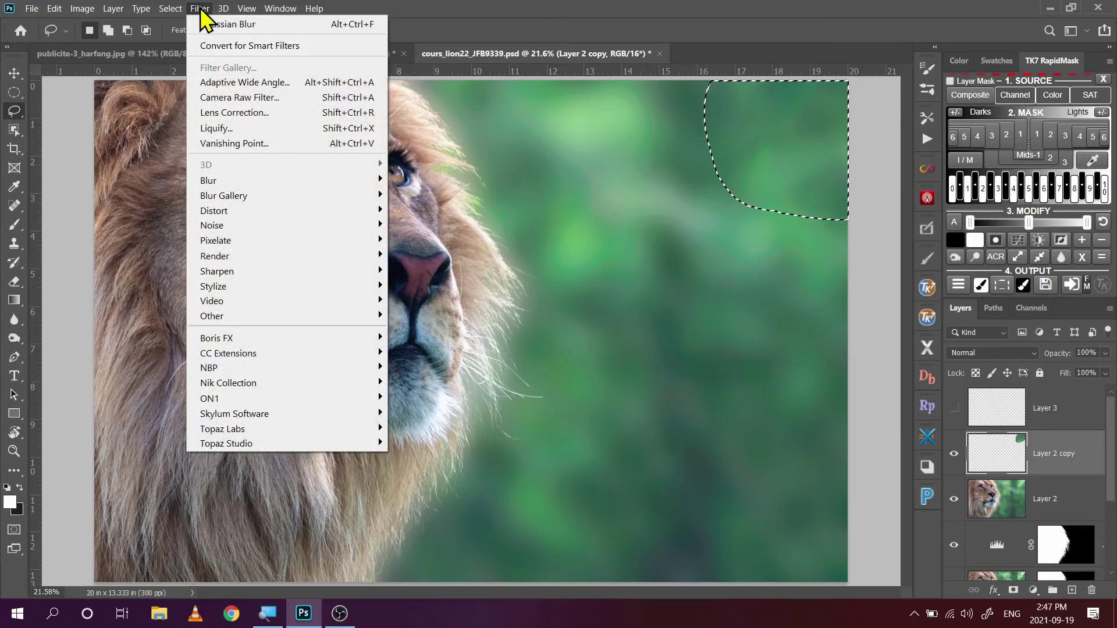
left_click(247, 24)
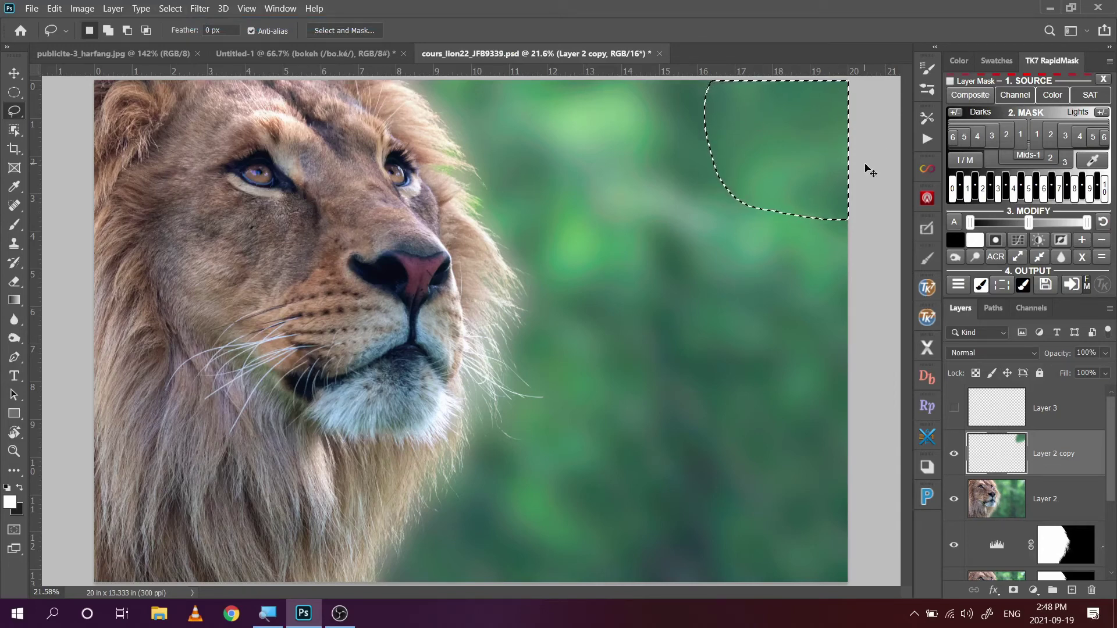
key("ctrl+d")
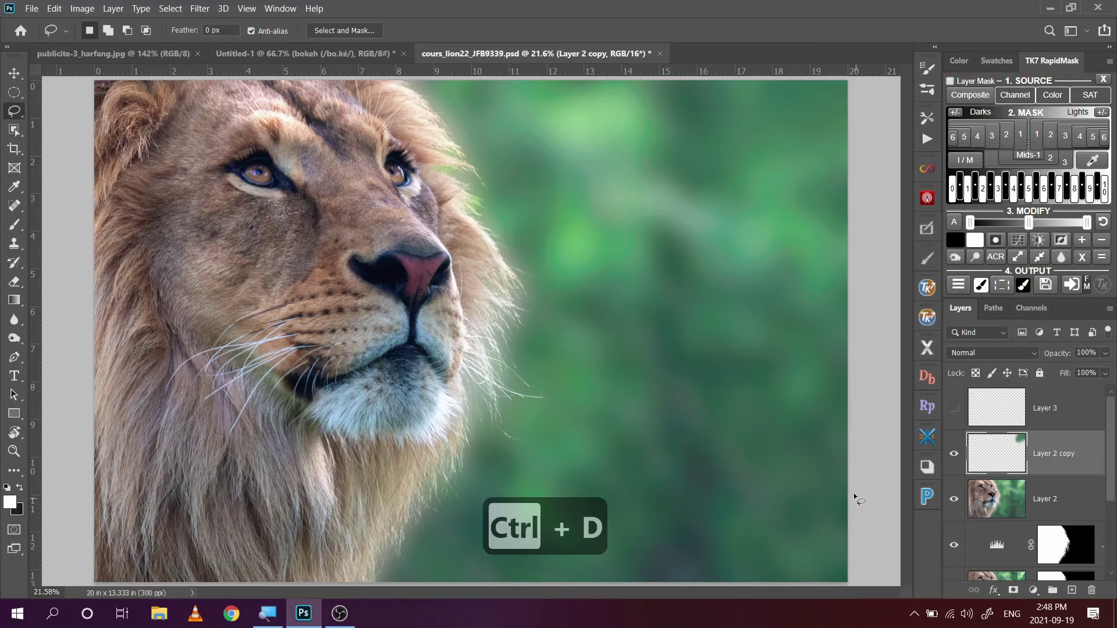
- Delete the empty Layer 3 and stamp all visible layers into a new merged layer on top
left_click(954, 408)
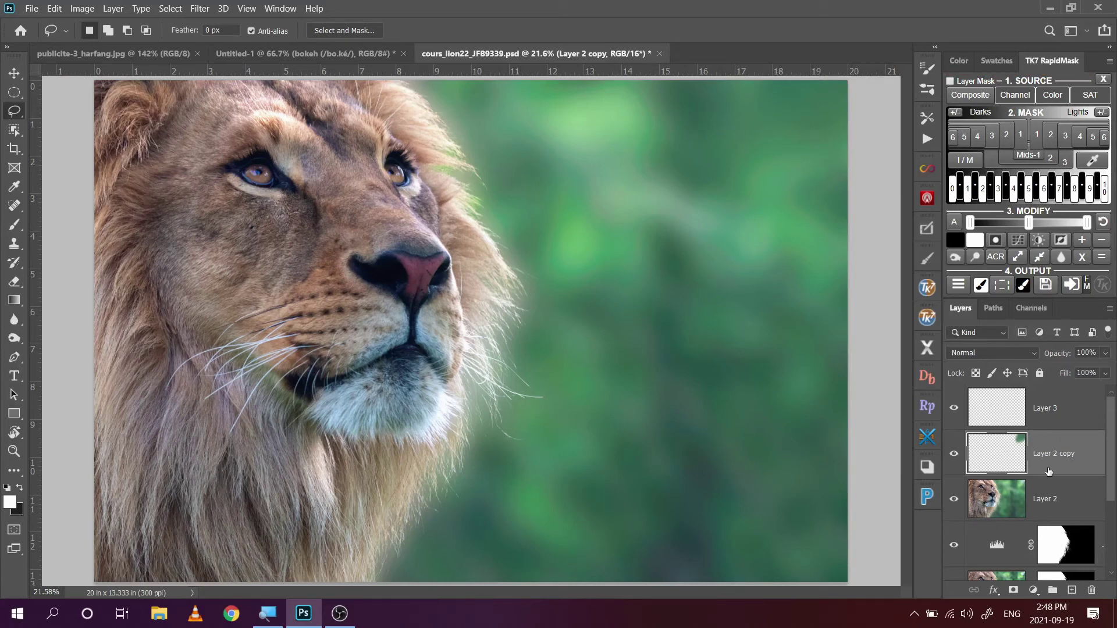
left_click_drag(1069, 414, 1092, 590)
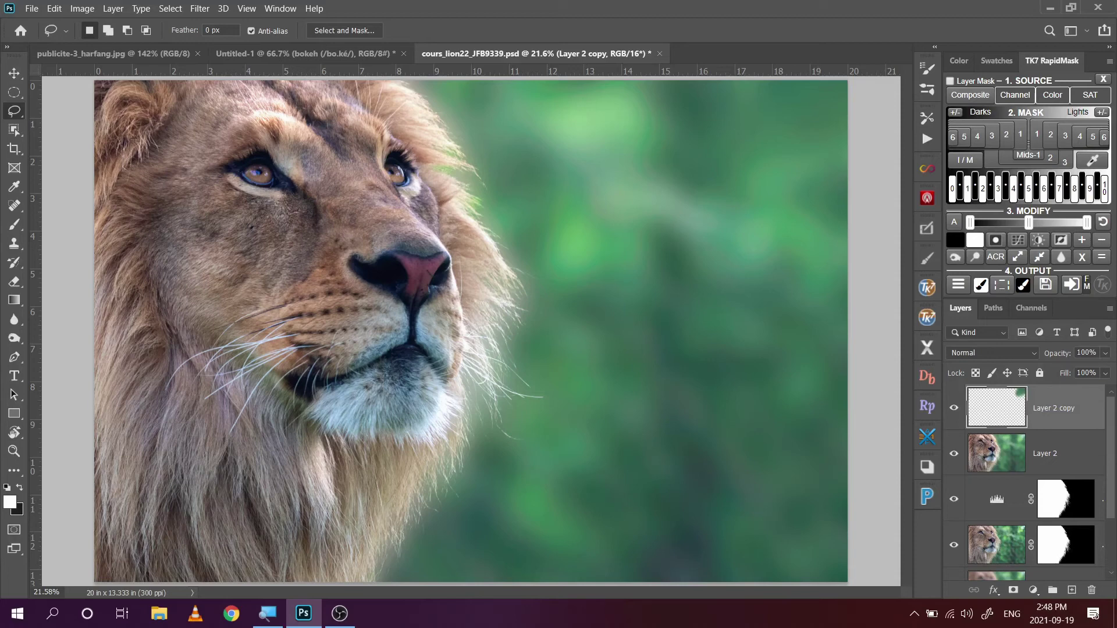
key("ctrl+alt+shift+e")
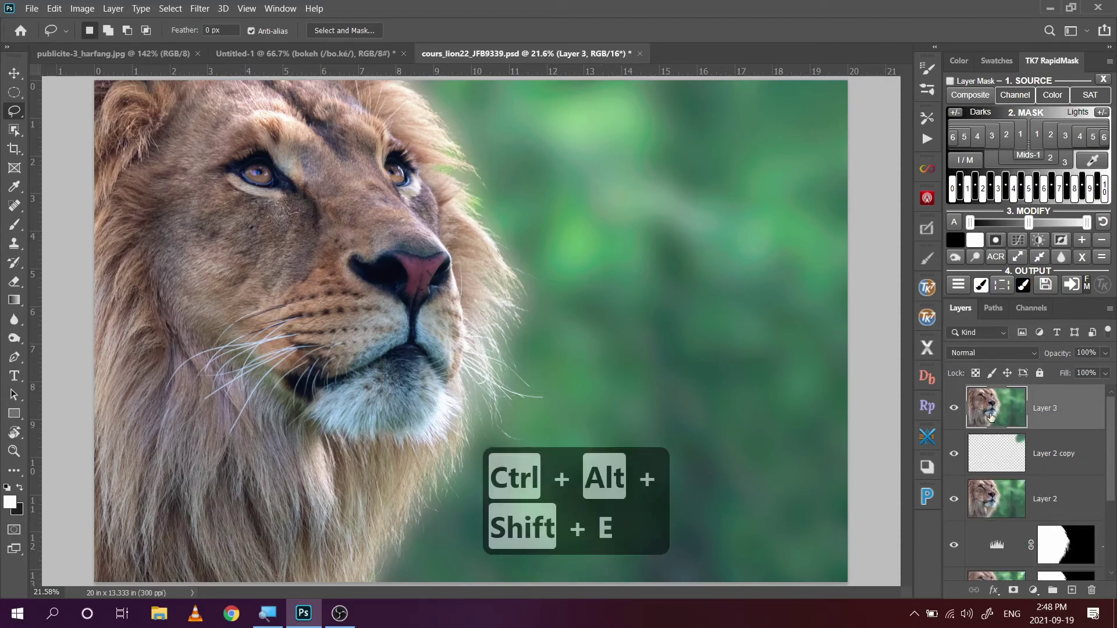
- Apply the High Pass filter to the new merged layer with a radius of 1.2 pixels
left_click(200, 9)
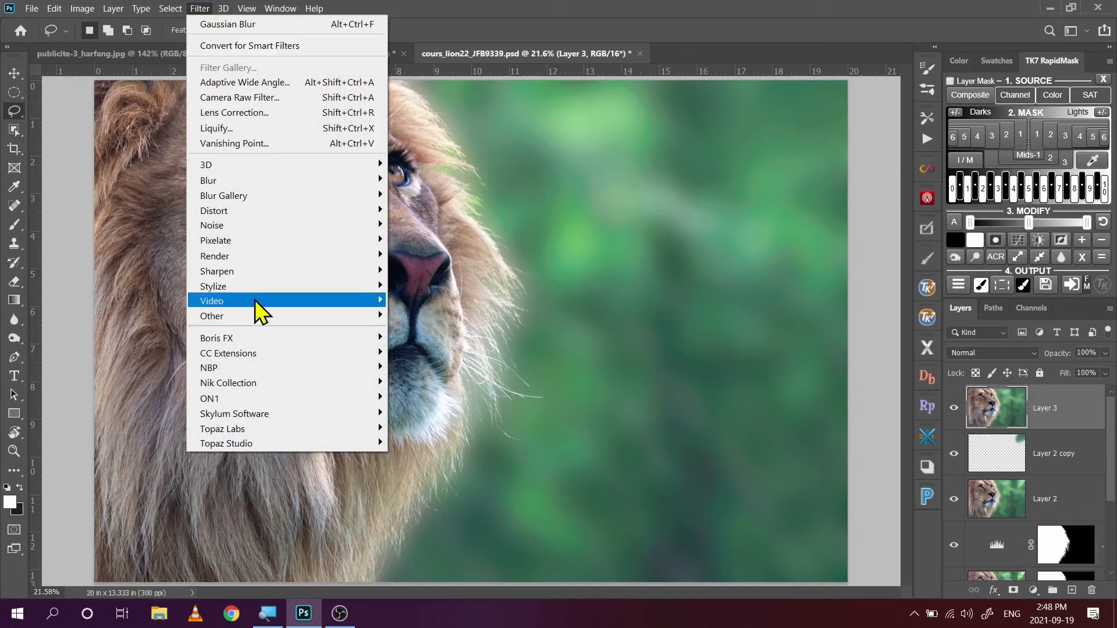
mouse_move(255, 313)
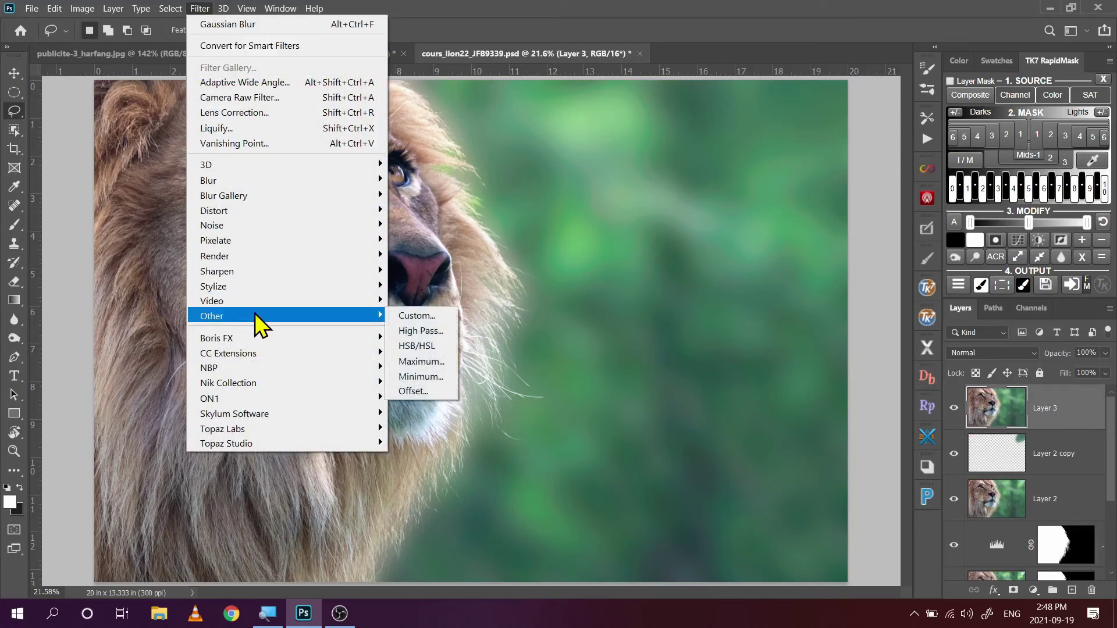
left_click(416, 332)
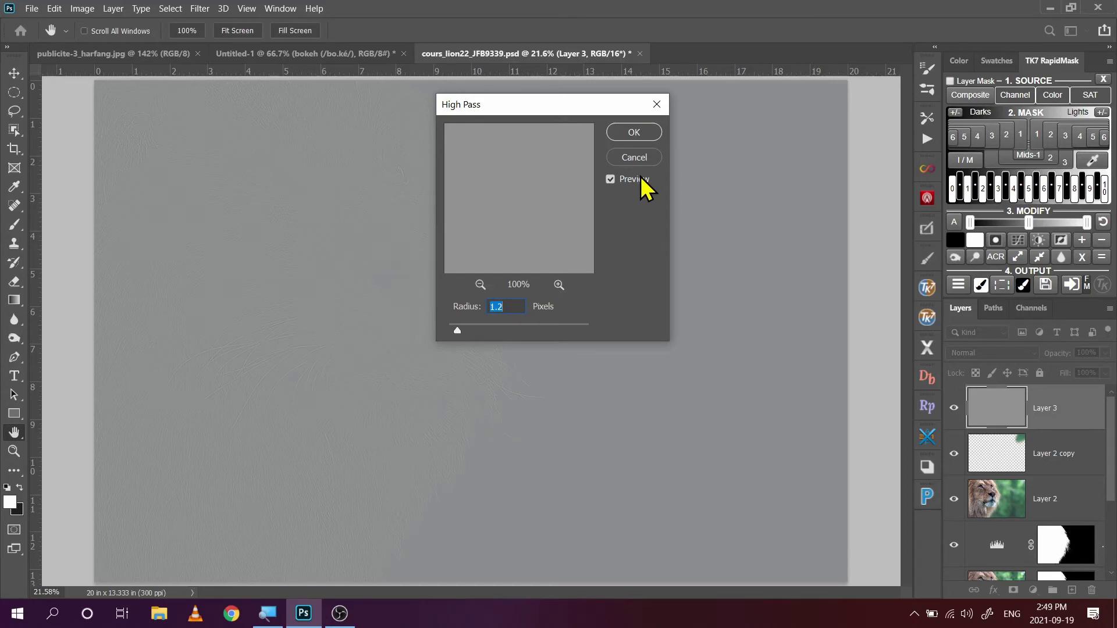
left_click(634, 131)
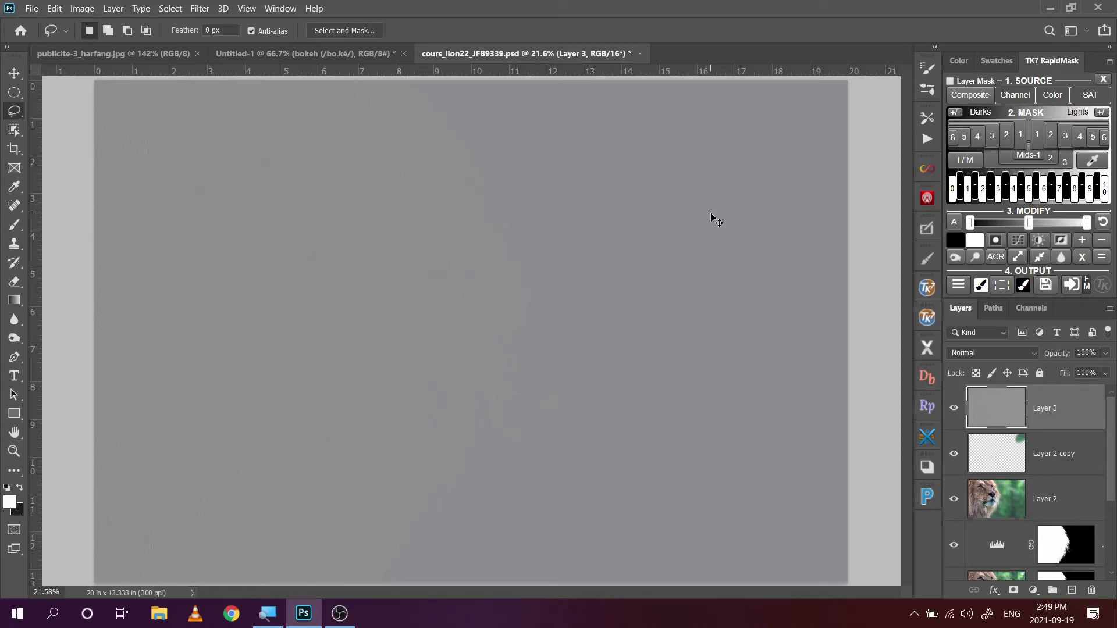
- Set the High Pass layer's saturation to -100 with Hue/Saturation and change its blend mode to Overlay
key("ctrl+u")
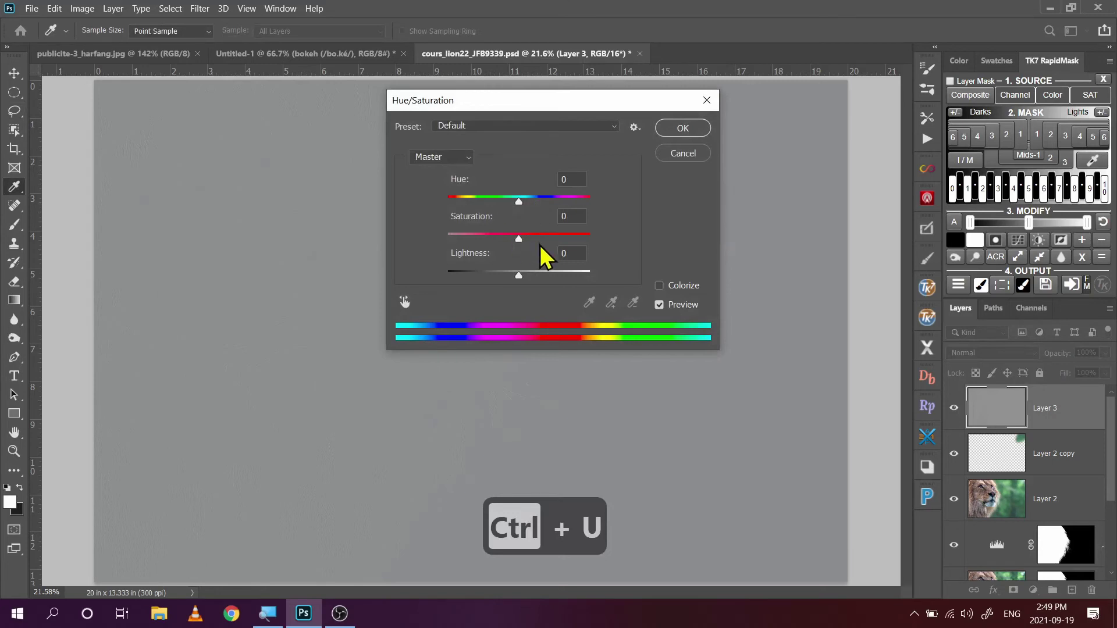
left_click_drag(518, 238, 386, 249)
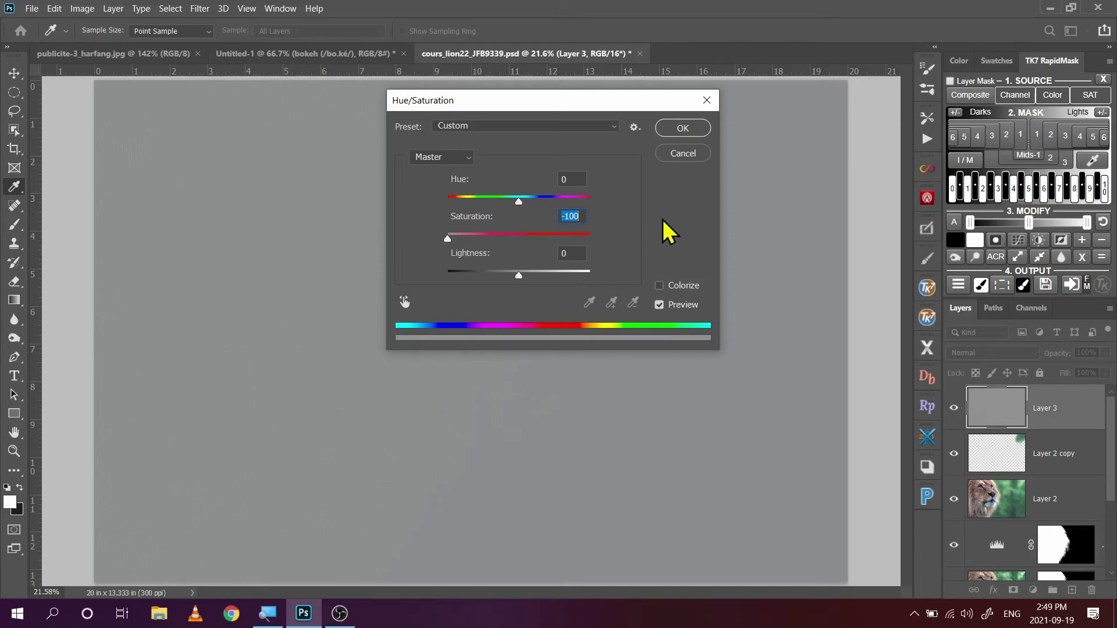
left_click(685, 129)
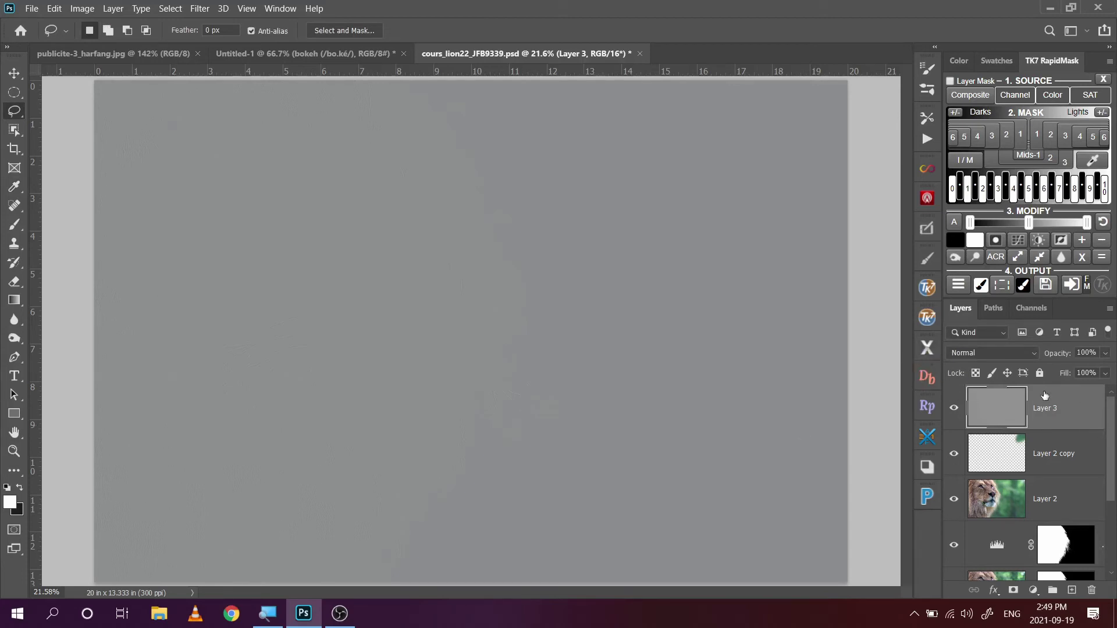
left_click(1035, 352)
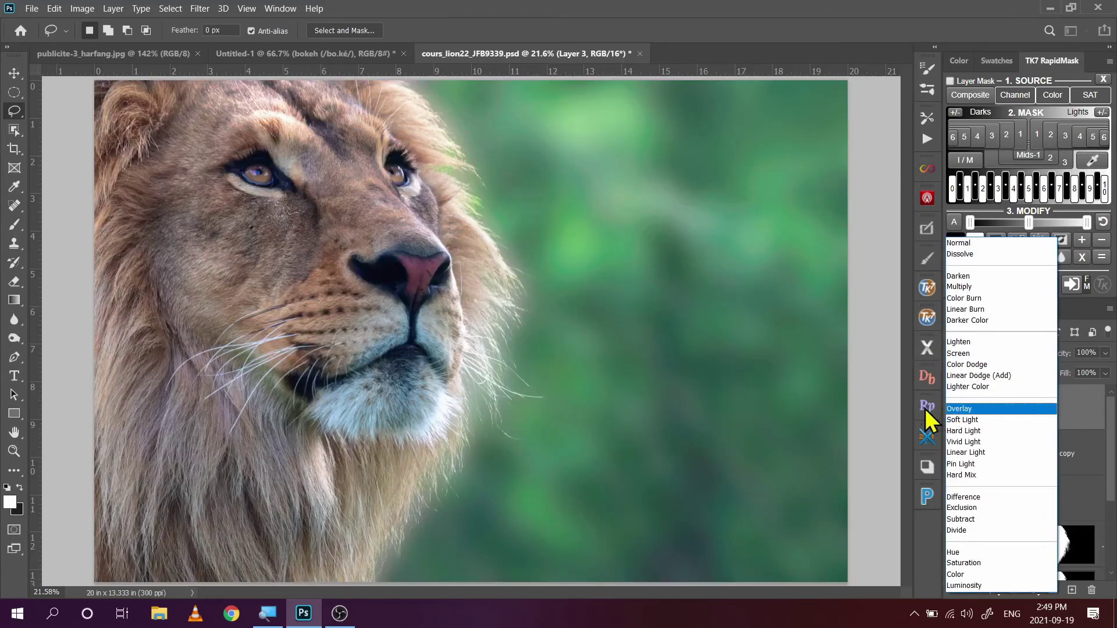
left_click(969, 410)
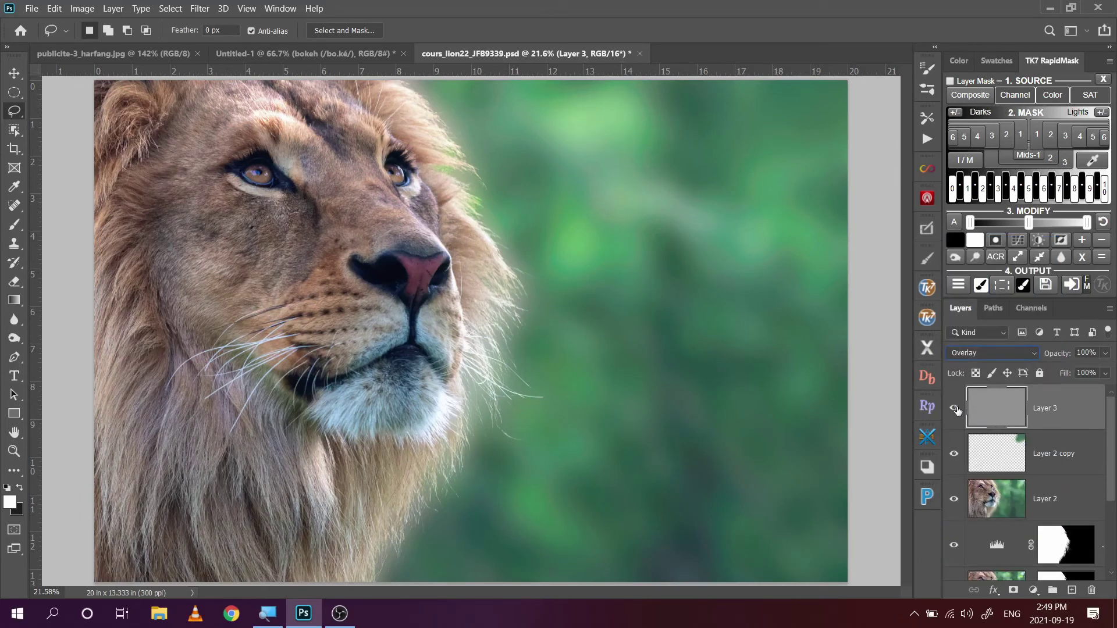
- Zoom in on the lion's face and compare its fur and eyes with the Overlay sharpening layer off and on
left_click(955, 409)
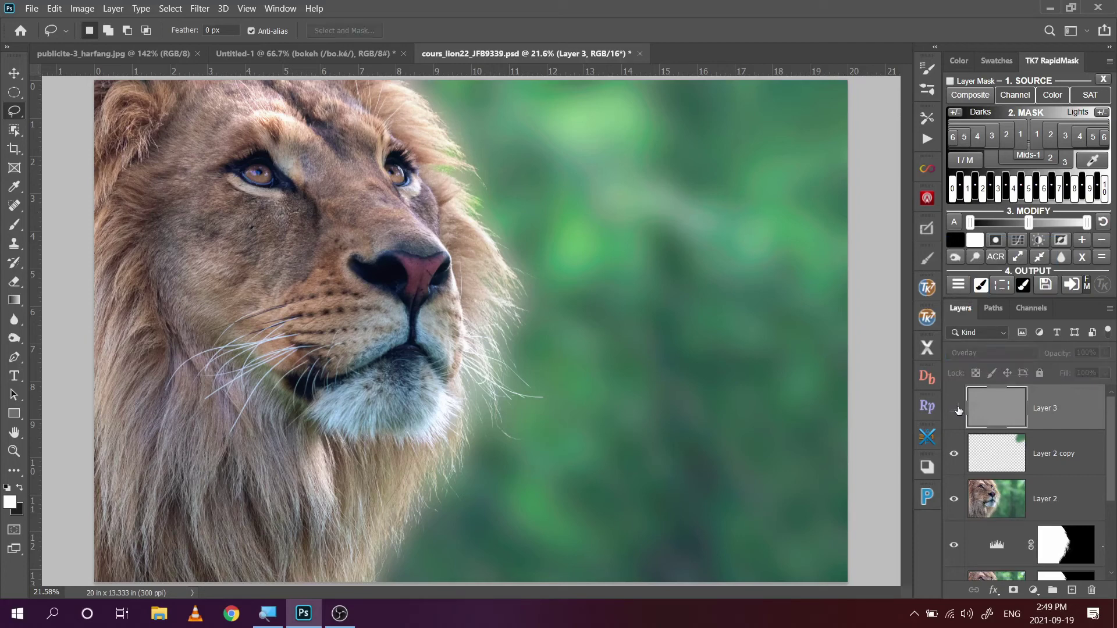
left_click(955, 409)
left_click(957, 410)
left_click(14, 451)
left_click(323, 193)
left_click(341, 221)
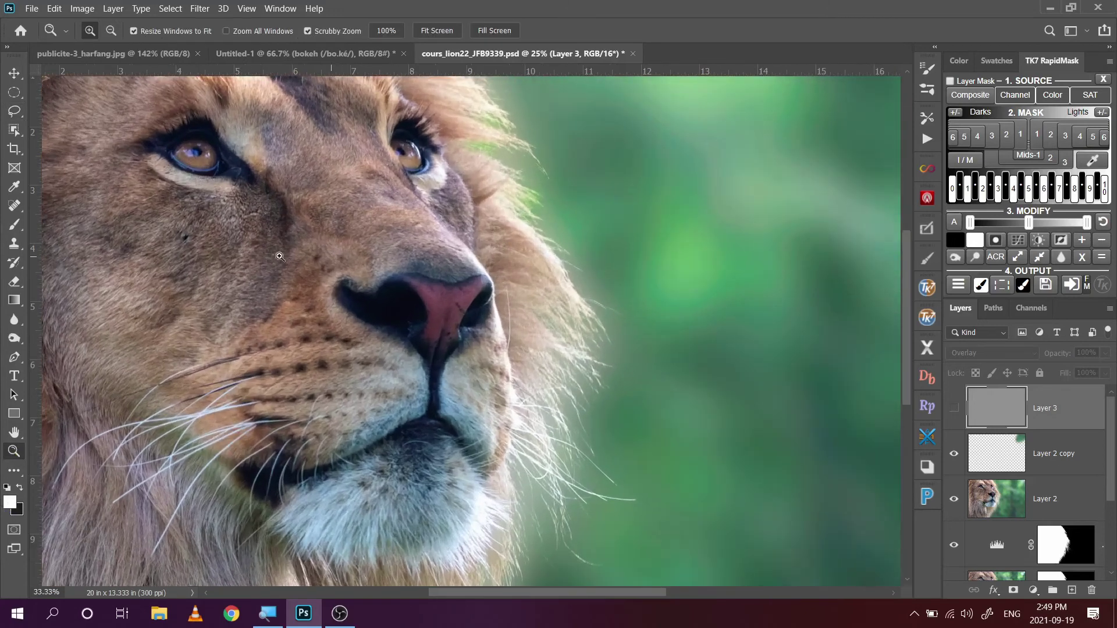
left_click_drag(278, 257, 438, 316)
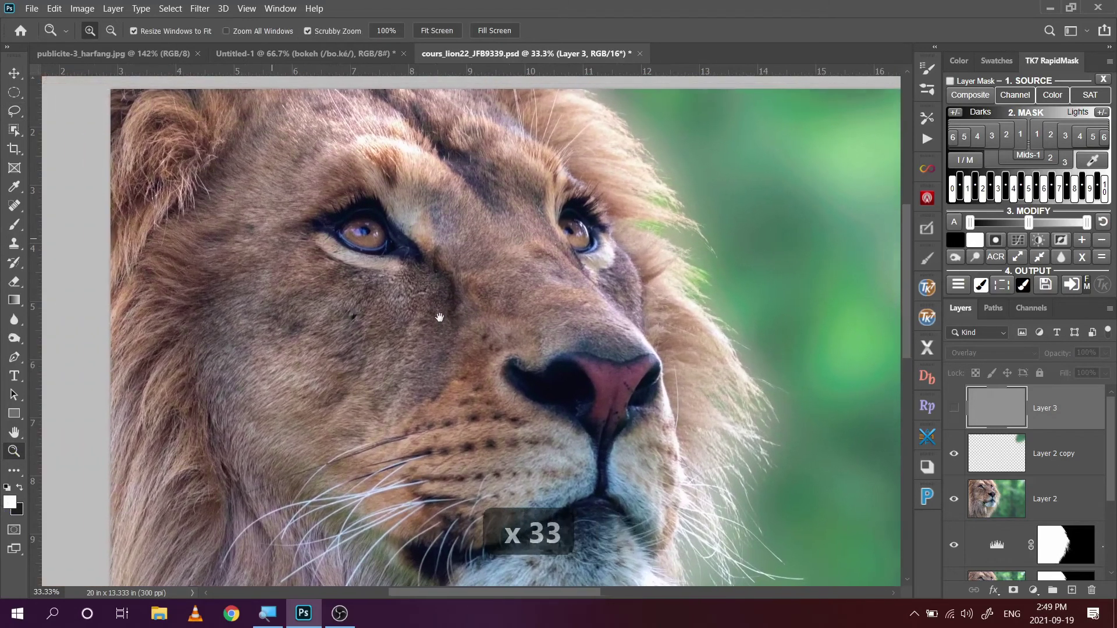
left_click(957, 409)
left_click(959, 410)
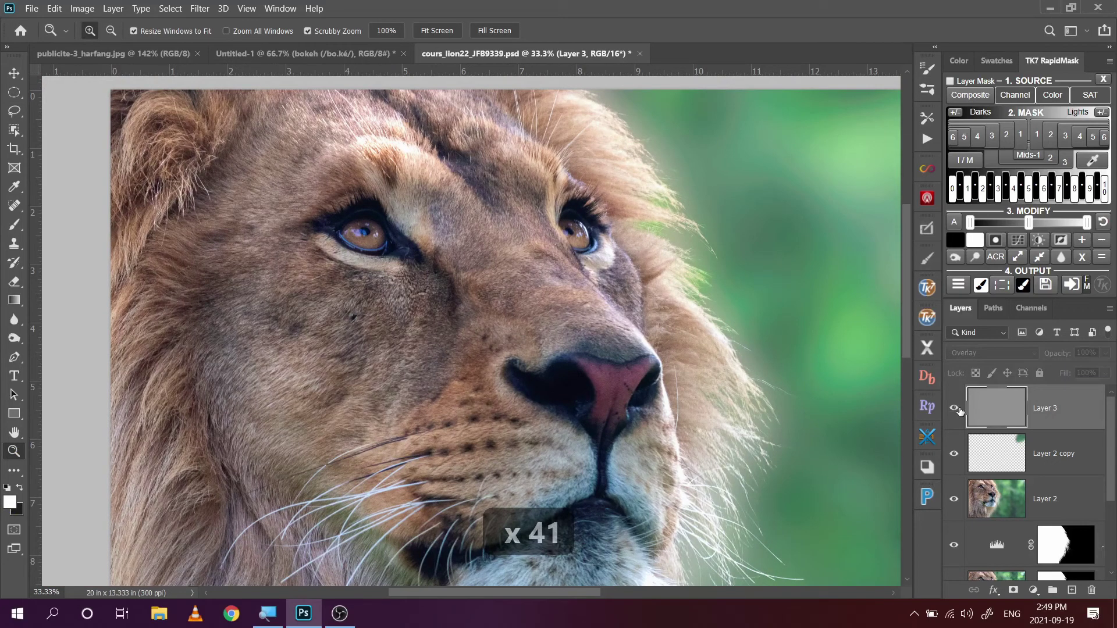
left_click(959, 411)
left_click(959, 411)
left_click(959, 411)
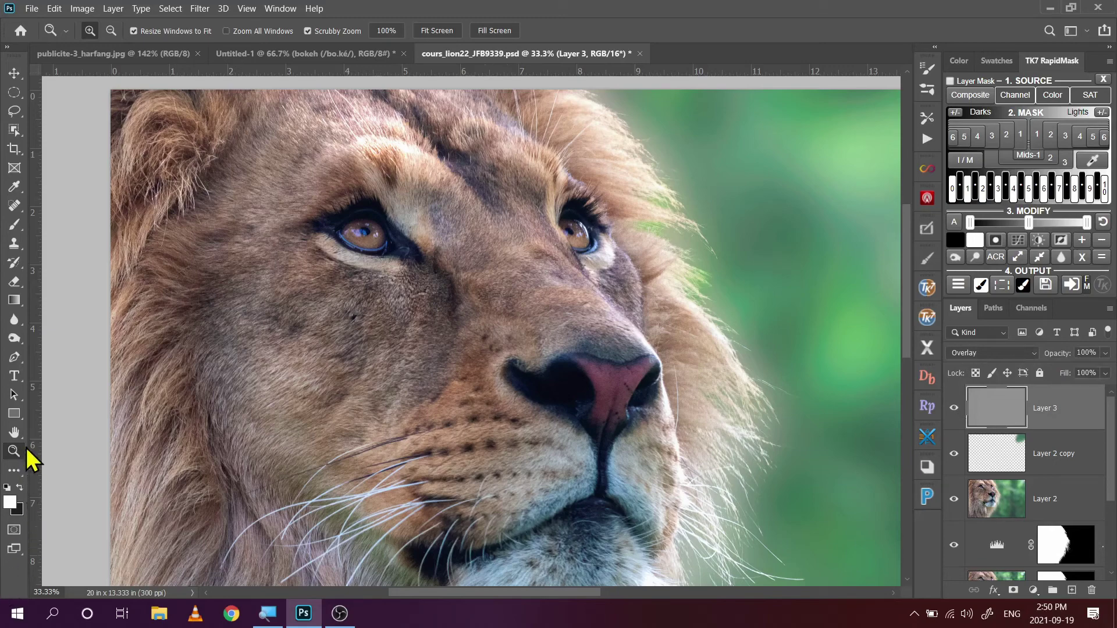
- Fit the whole photo in view and compare it with the High Pass layer off and on
right_click(599, 303)
left_click(621, 311)
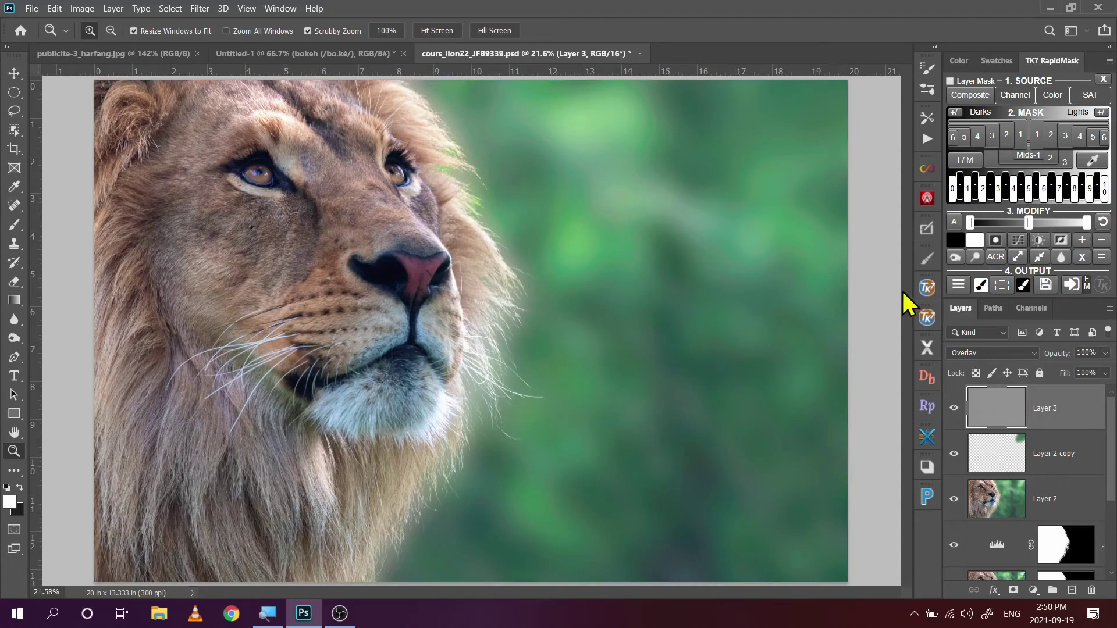
left_click(954, 408)
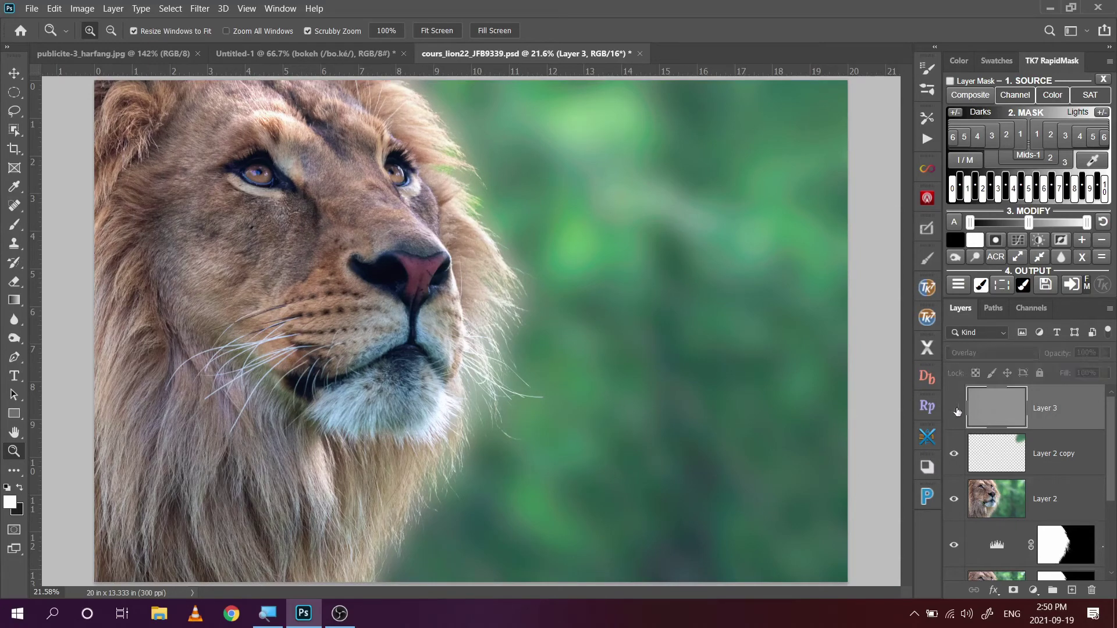
left_click(955, 409)
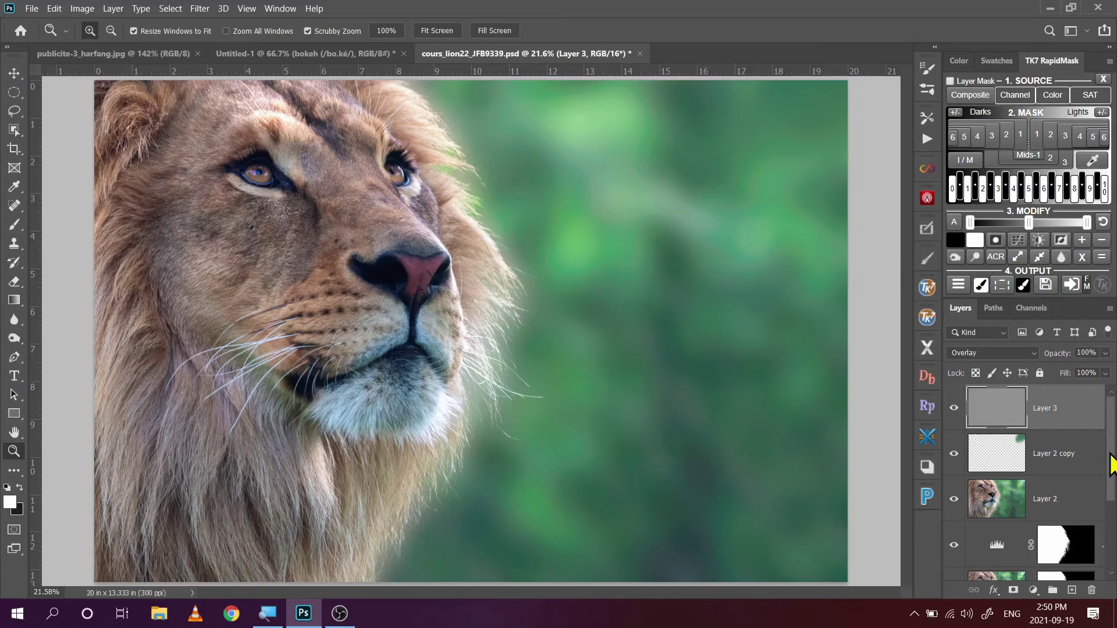
- Show the lion layer's mask on the canvas and copy its entire contents
left_click_drag(1112, 466, 1112, 507)
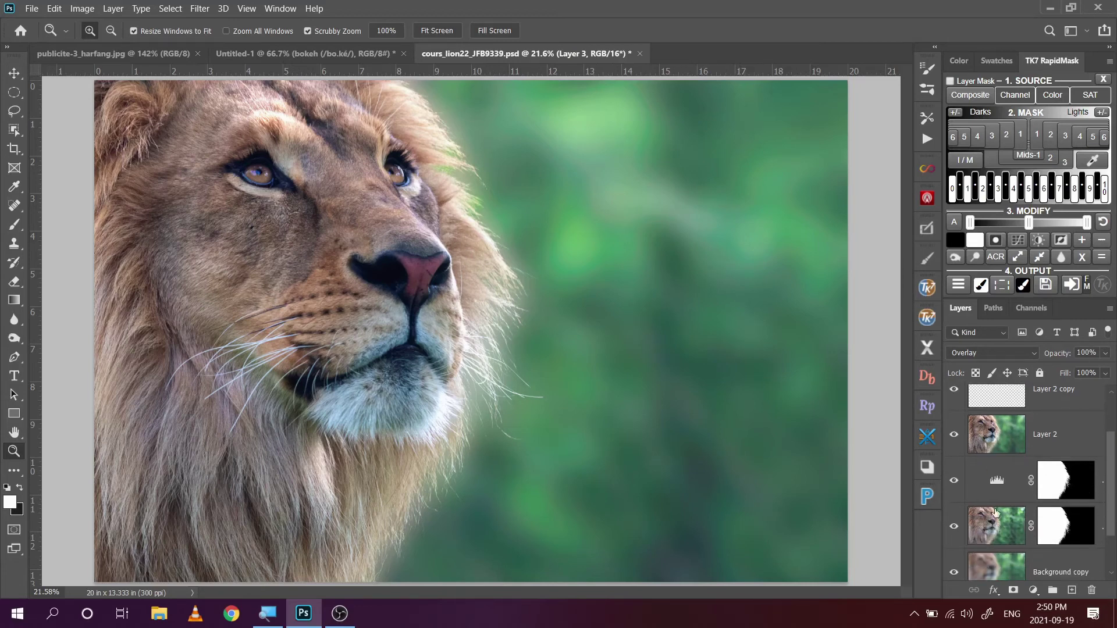
left_click(997, 527)
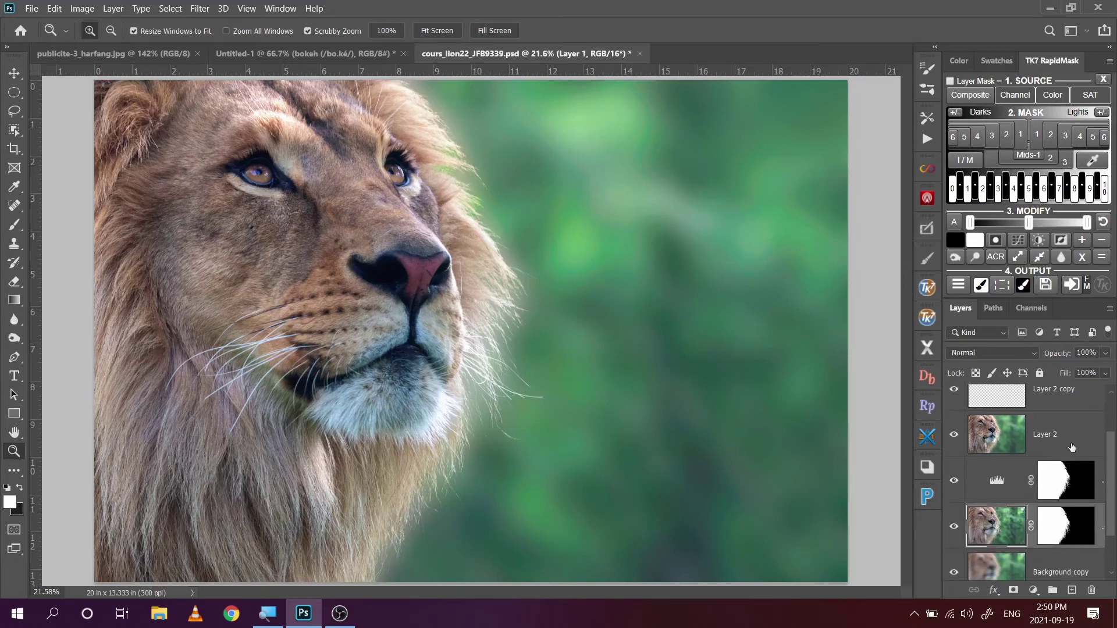
left_click(1073, 528, "alt")
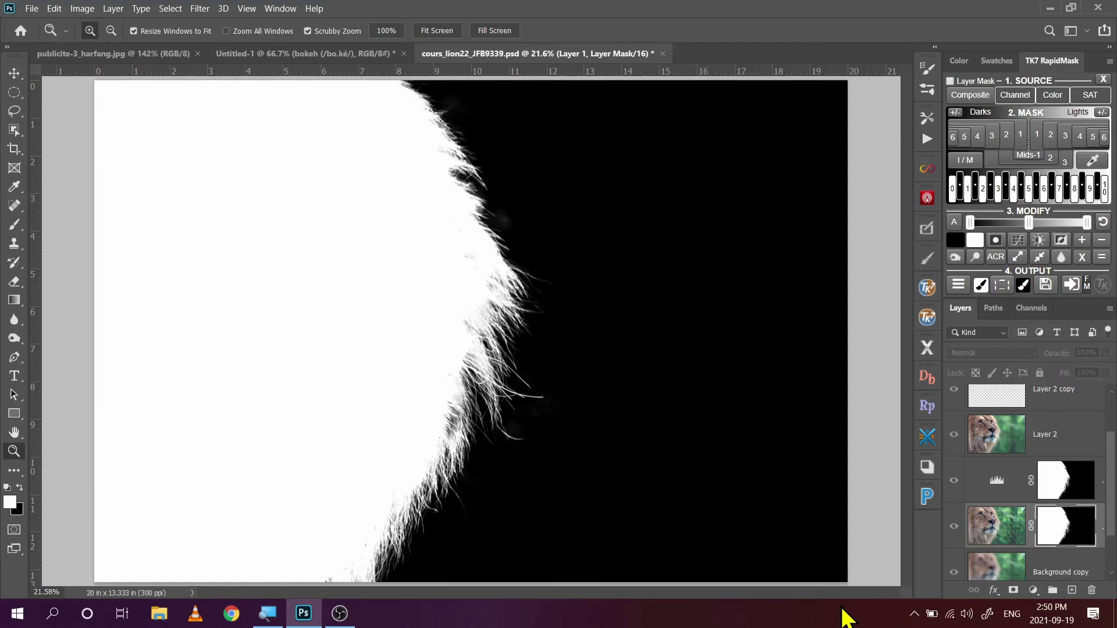
key("ctrl+a")
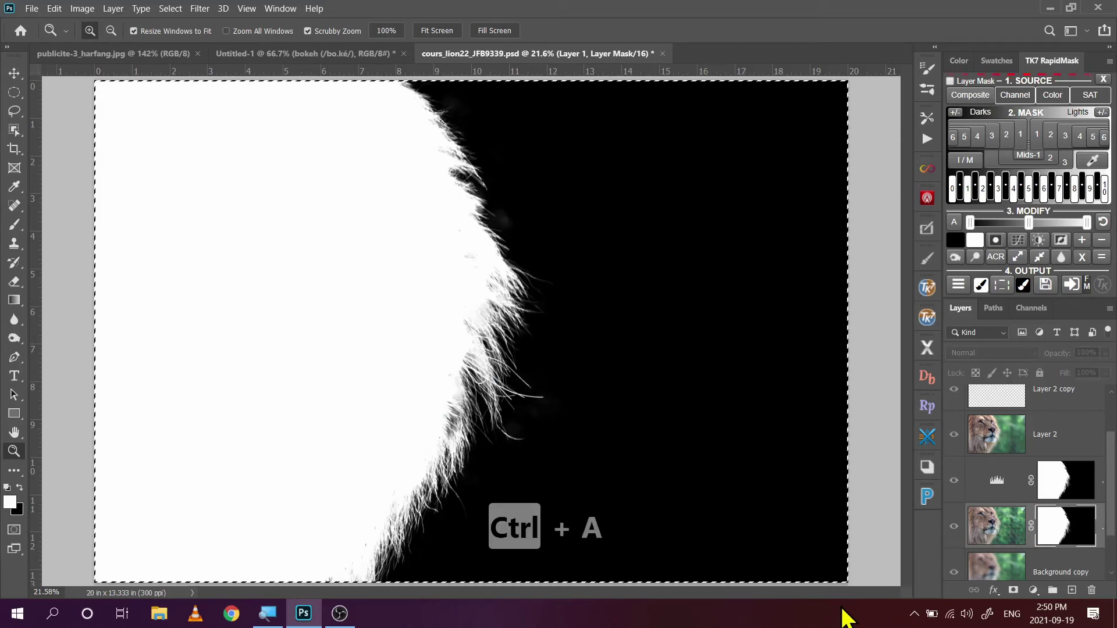
key("ctrl+c")
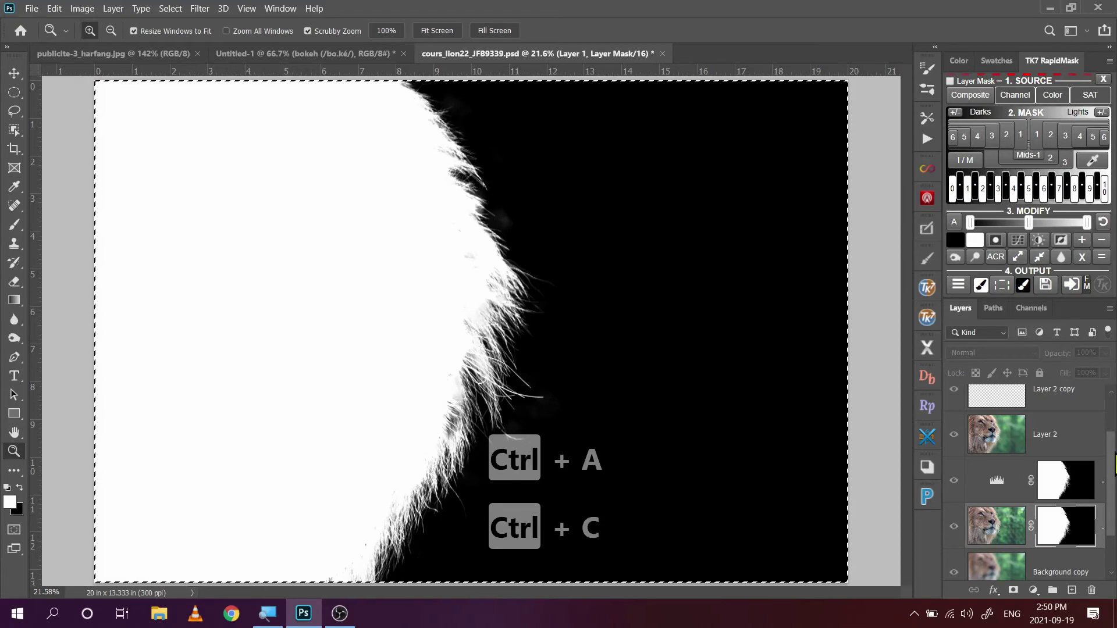
key("ctrl+v")
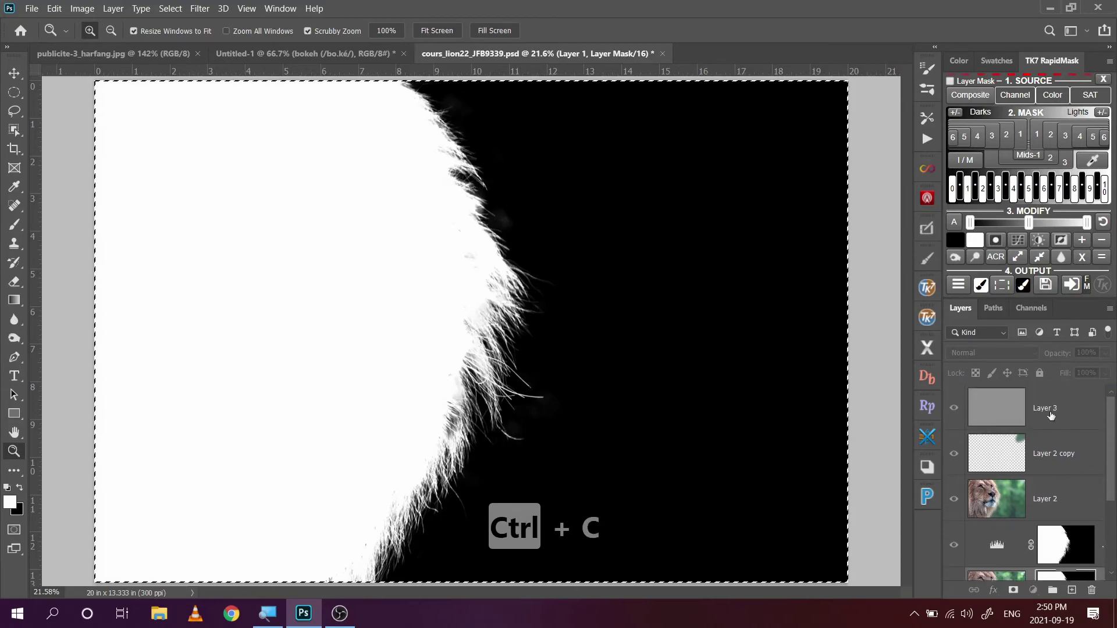
- Add a layer mask to the High Pass layer, paste the copied lion mask into it, and deselect
left_click(1051, 415)
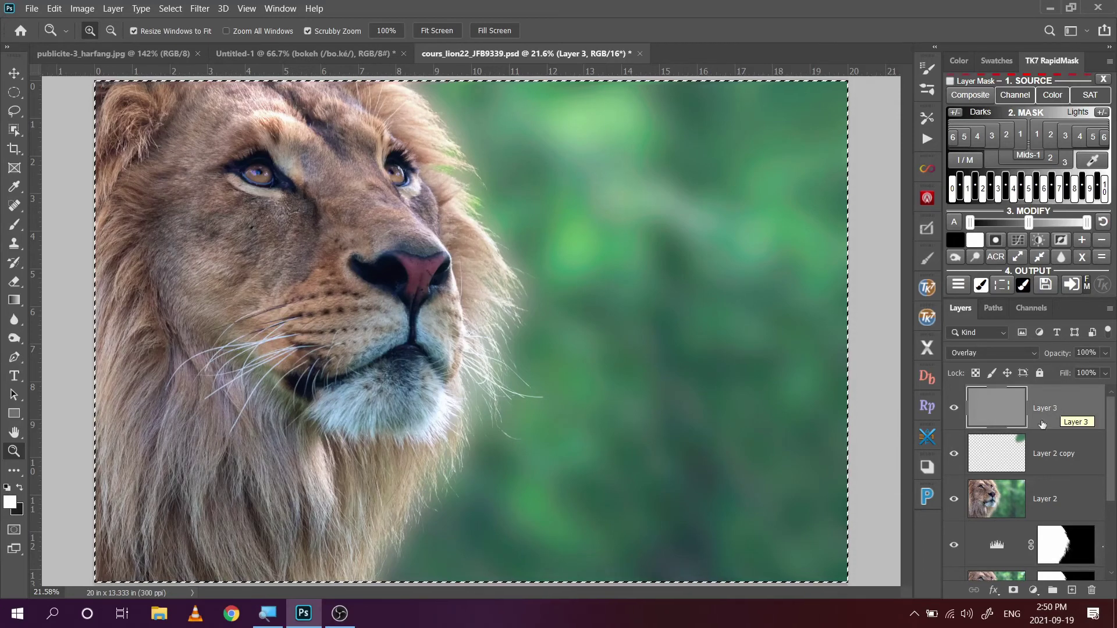
left_click(1013, 591)
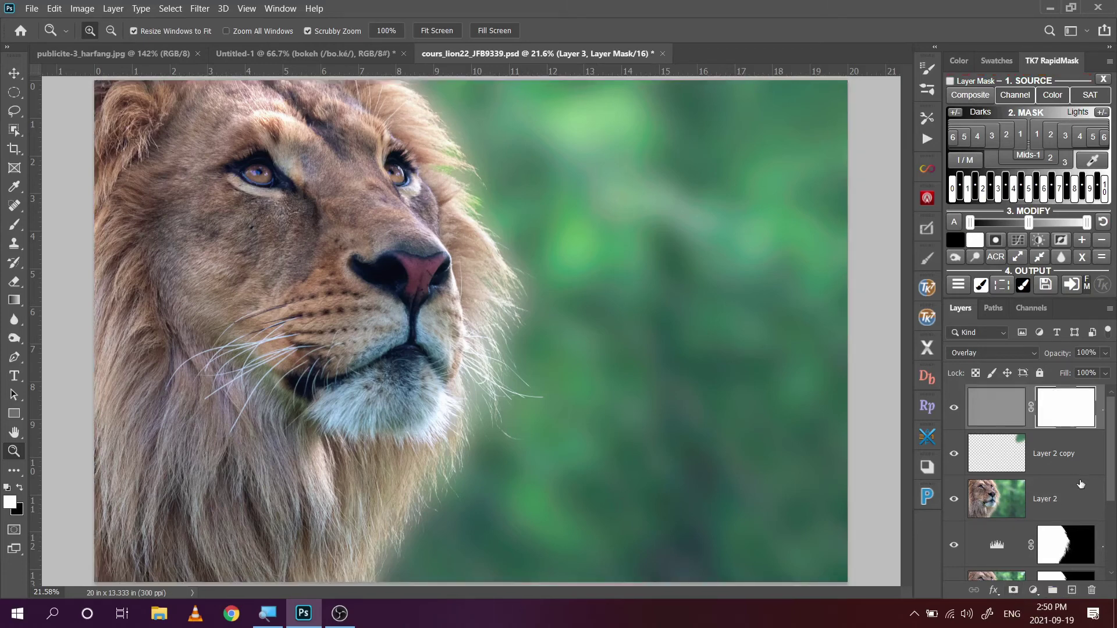
left_click(1060, 413, "alt")
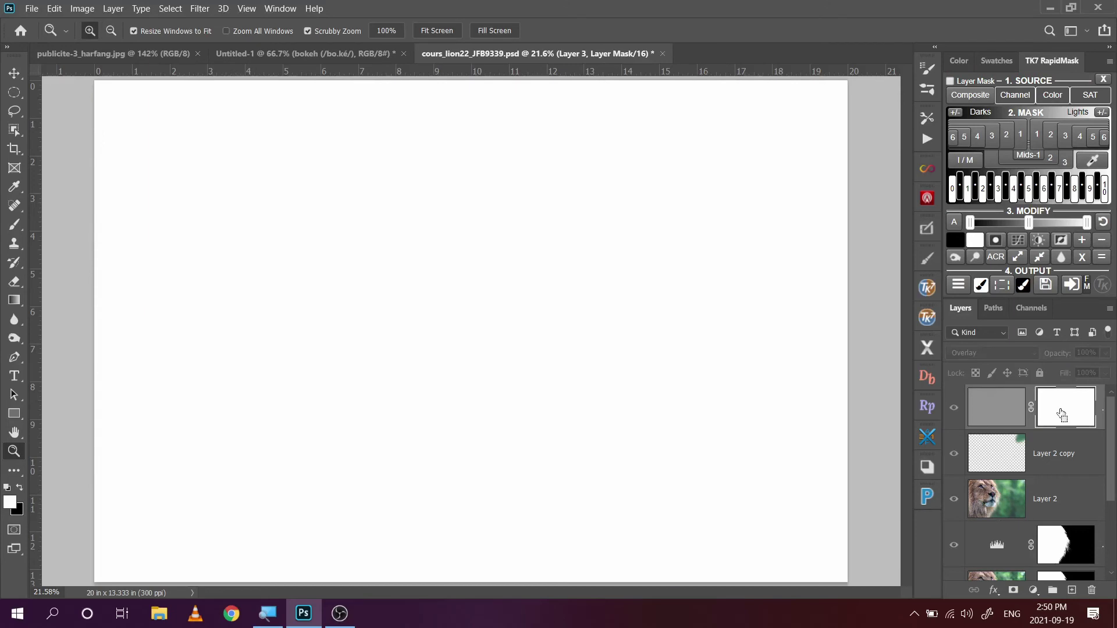
key("ctrl+v")
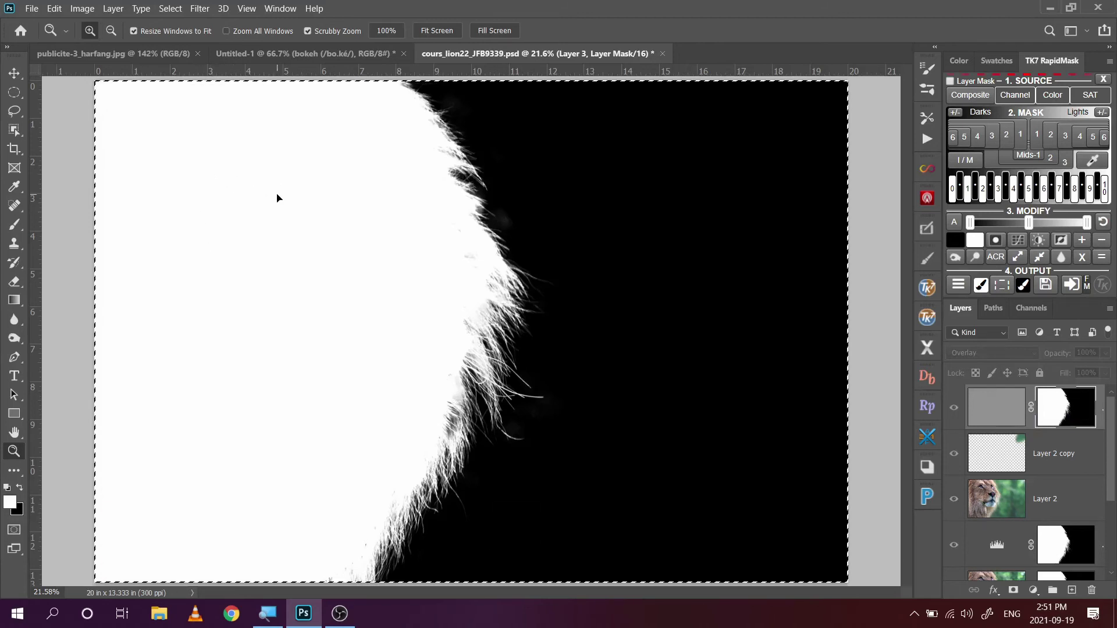
key("ctrl+d")
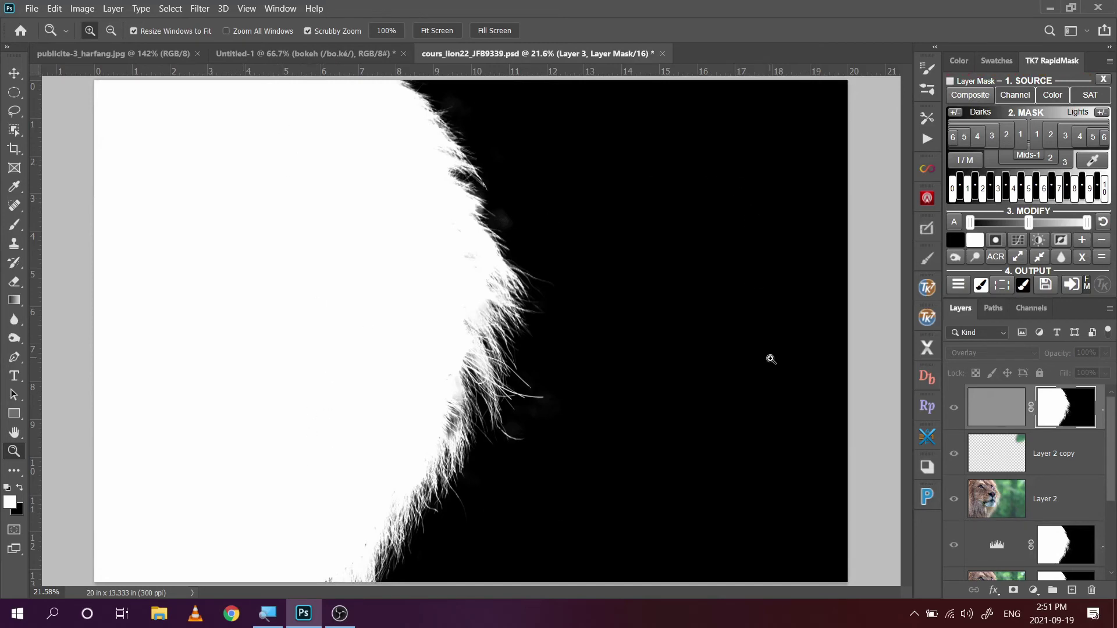
- Return to the normal image view and compare the photo with the masked High Pass layer off and on
left_click(955, 409)
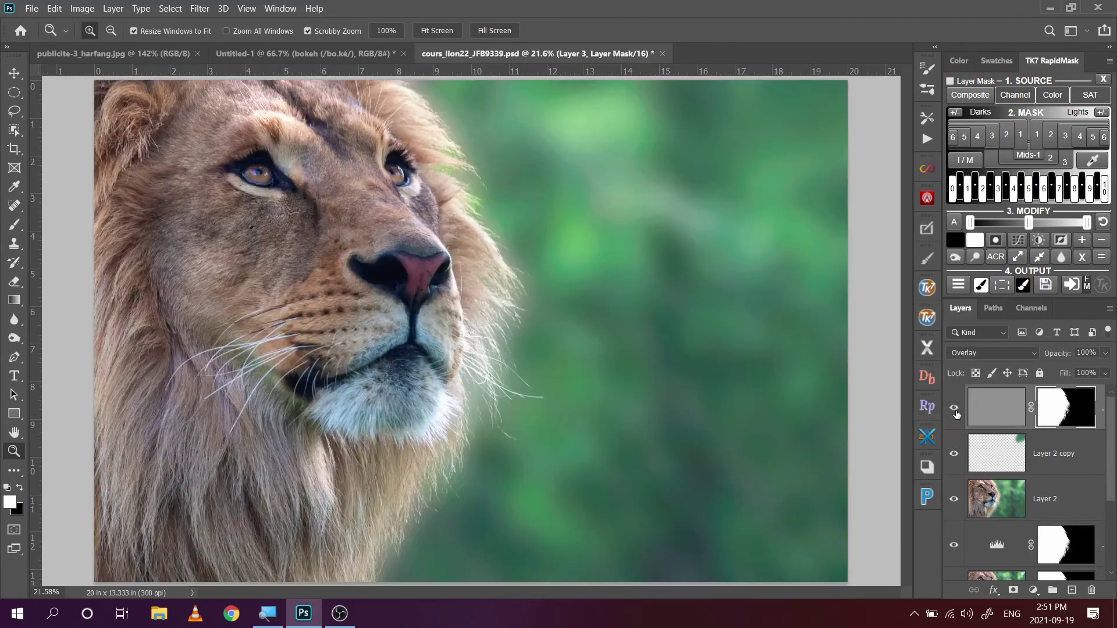
left_click(955, 411)
left_click(955, 410)
left_click(955, 410)
- Stamp all visible layers into a new top layer and compare the result with the original Background layer
key("ctrl+alt+shift+e")
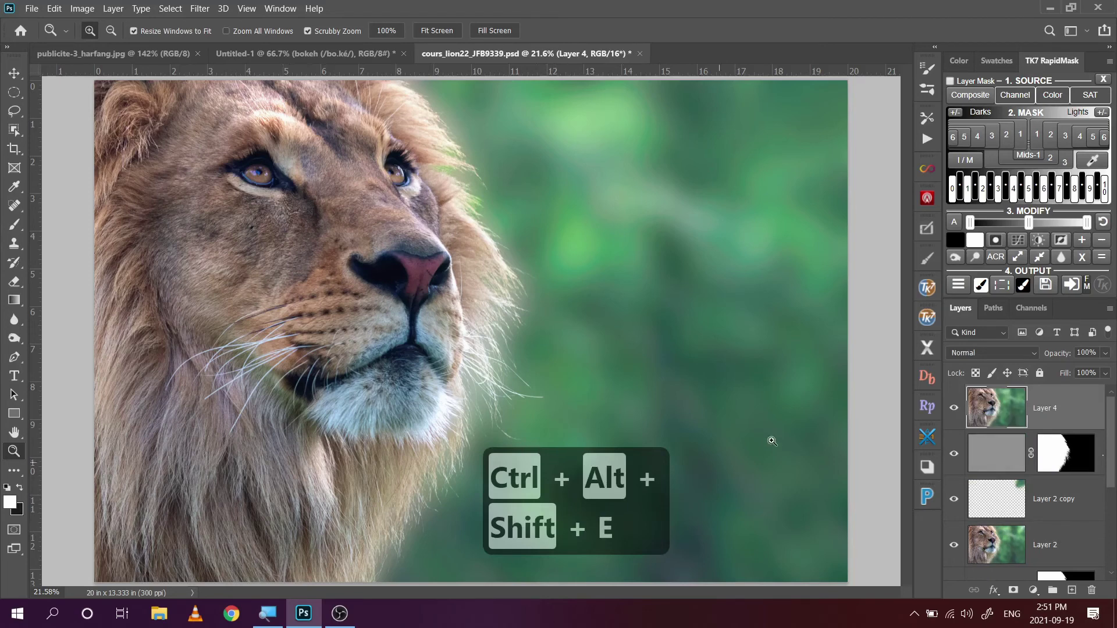
scroll(1113, 446, "down", 2)
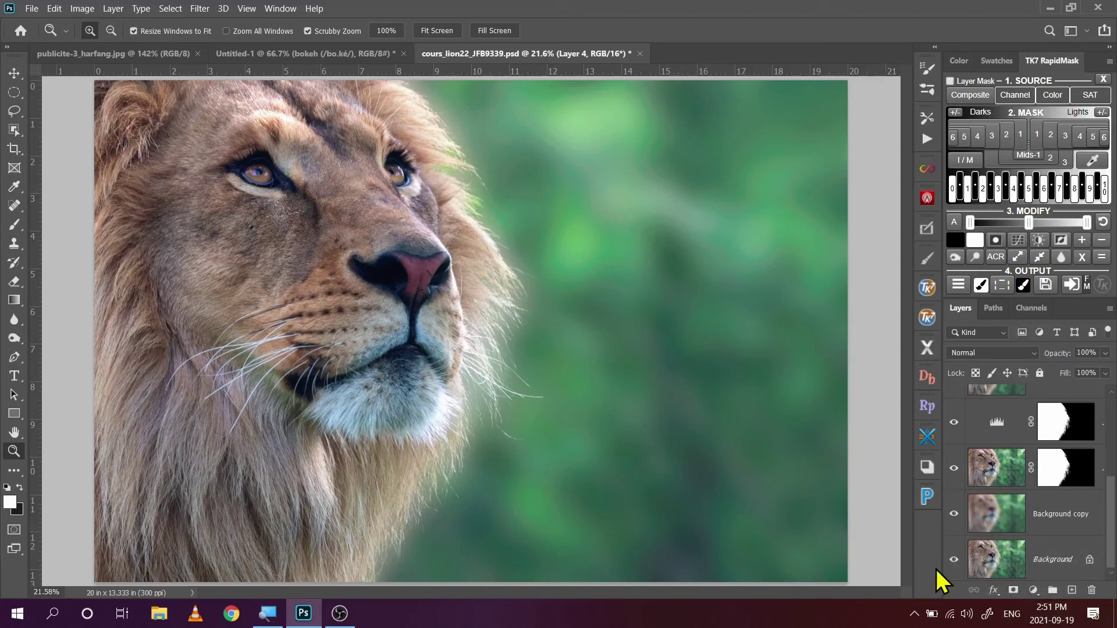
key("alt")
left_click(955, 561, "alt")
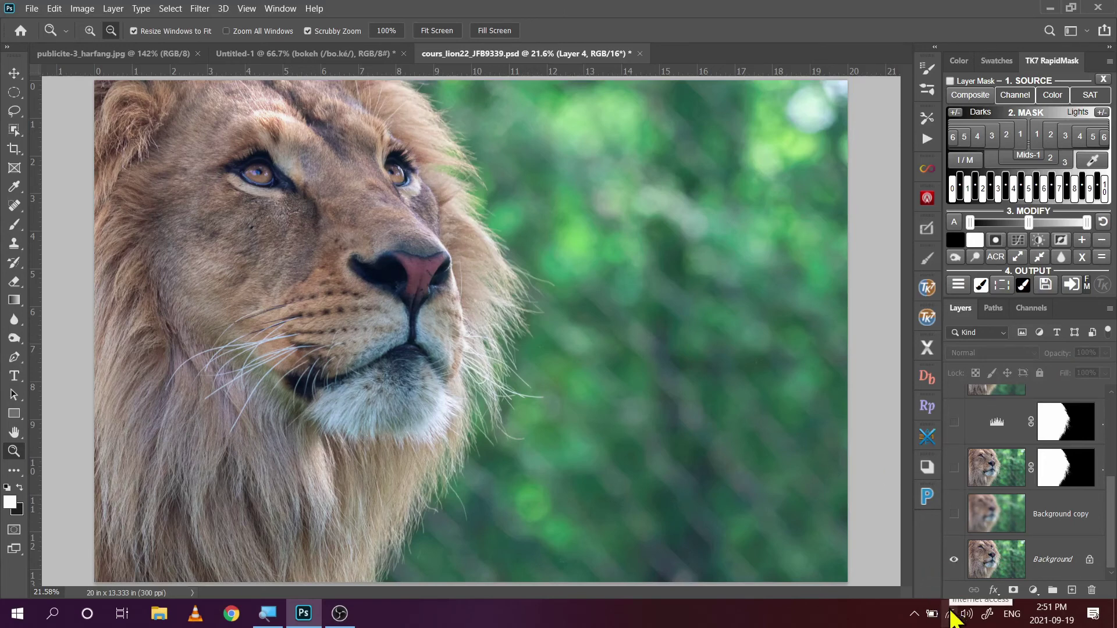
left_click(955, 562, "alt")
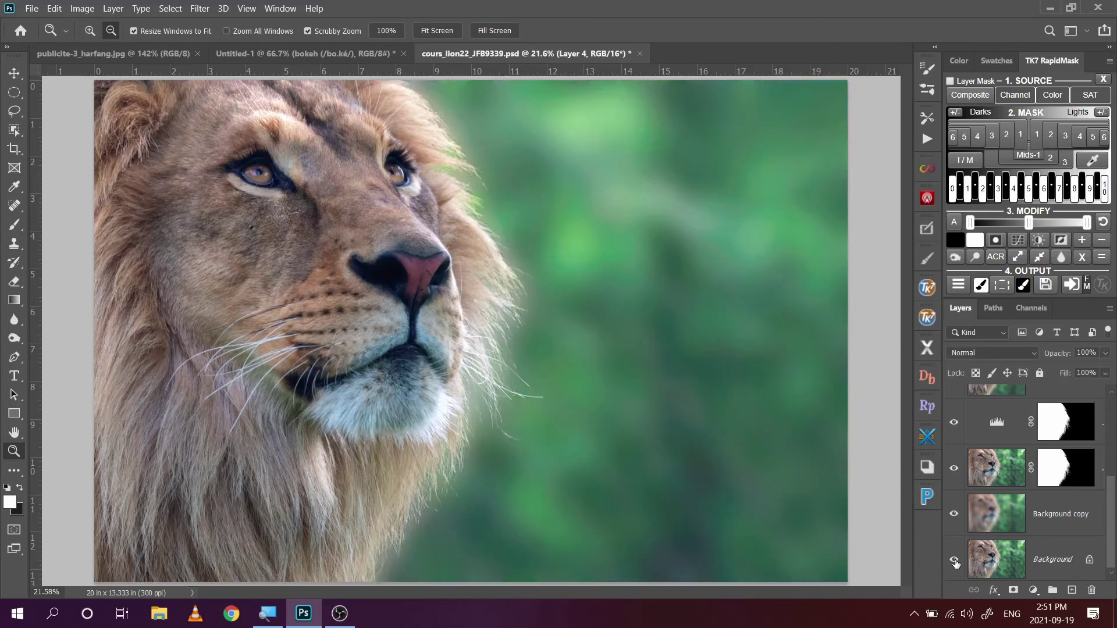
left_click(955, 562, "alt")
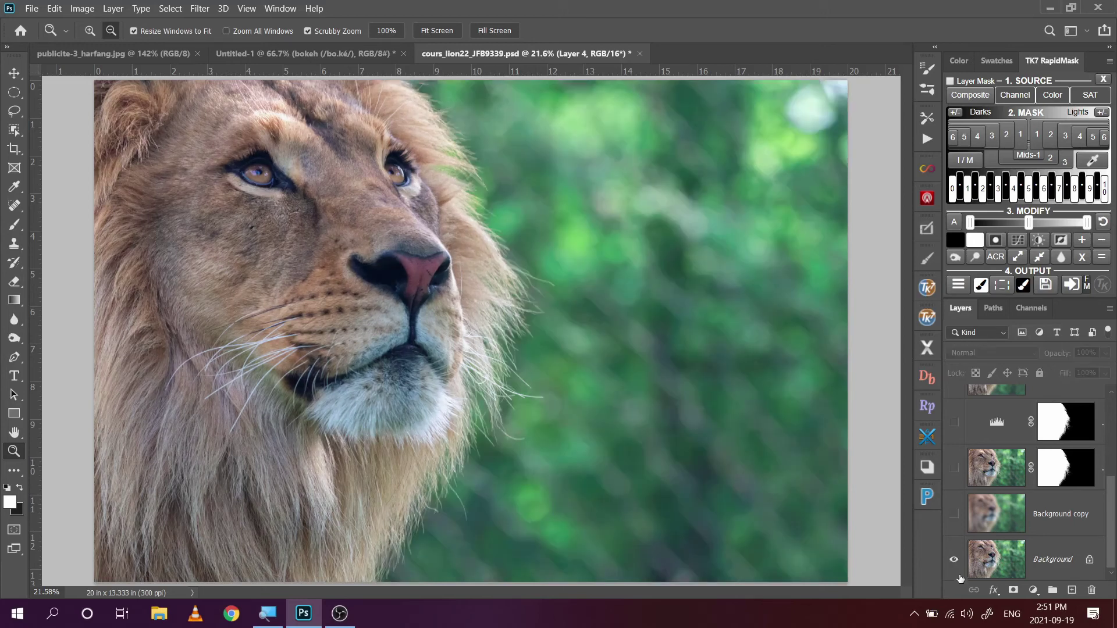
left_click(955, 561, "alt")
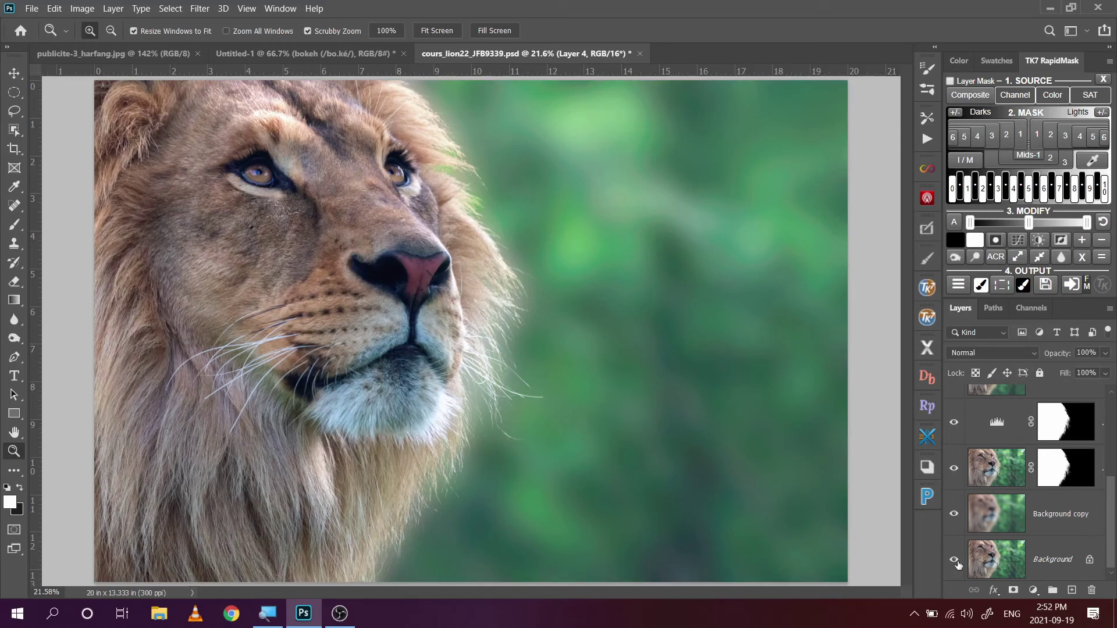
- Duplicate the merged top layer and apply the Camera Raw Filter to the copy with Vignetting at -14
left_click_drag(1113, 516, 1114, 396)
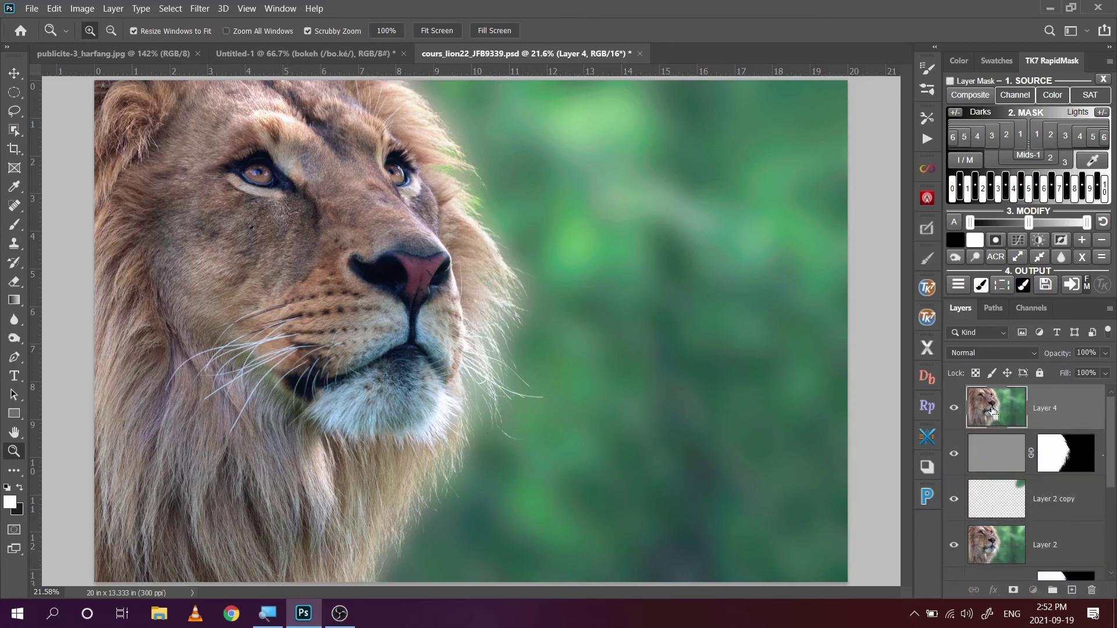
key("ctrl+j")
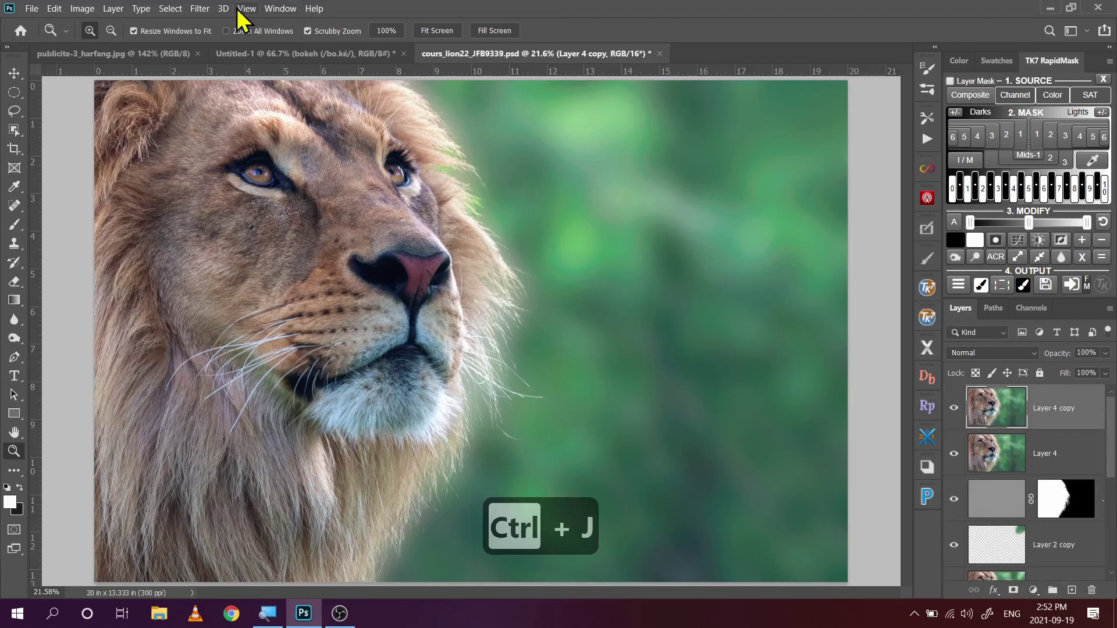
left_click(200, 9)
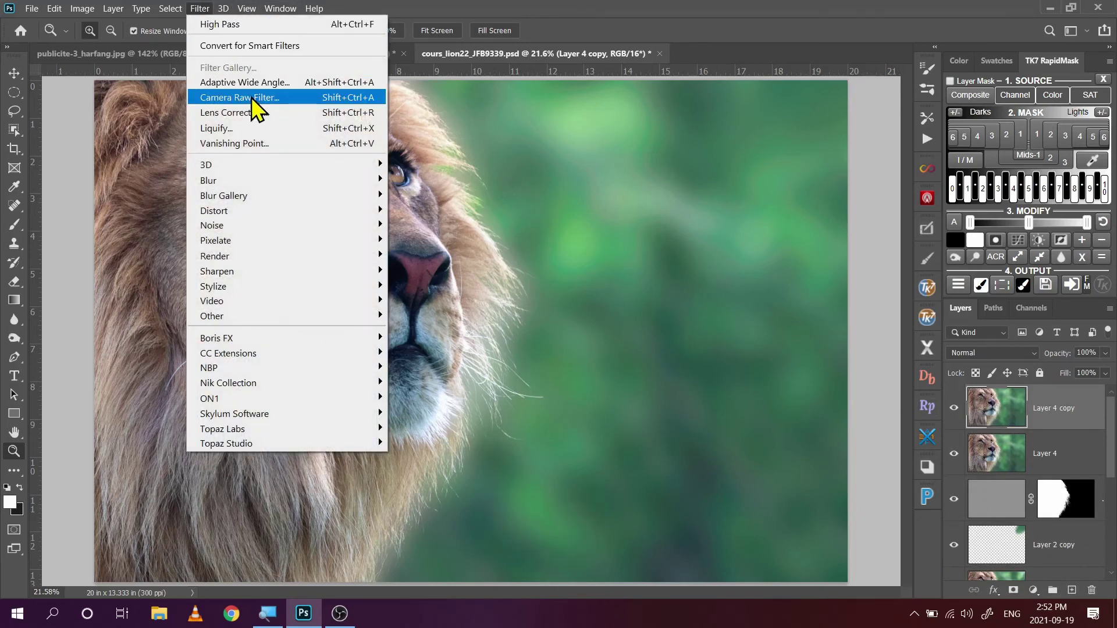
left_click(251, 96)
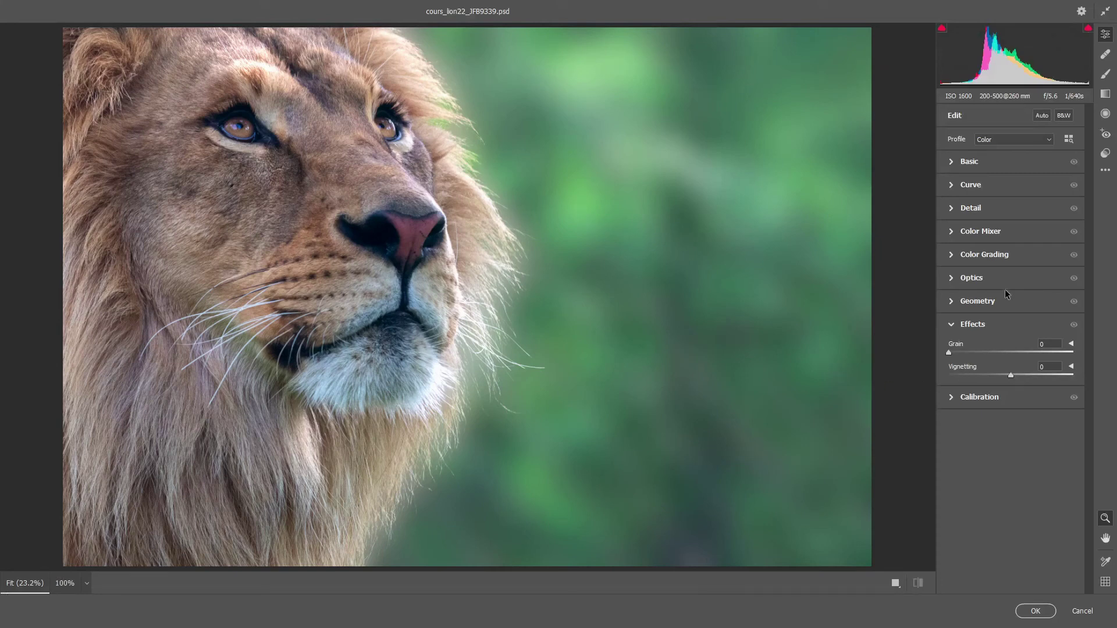
left_click(953, 325)
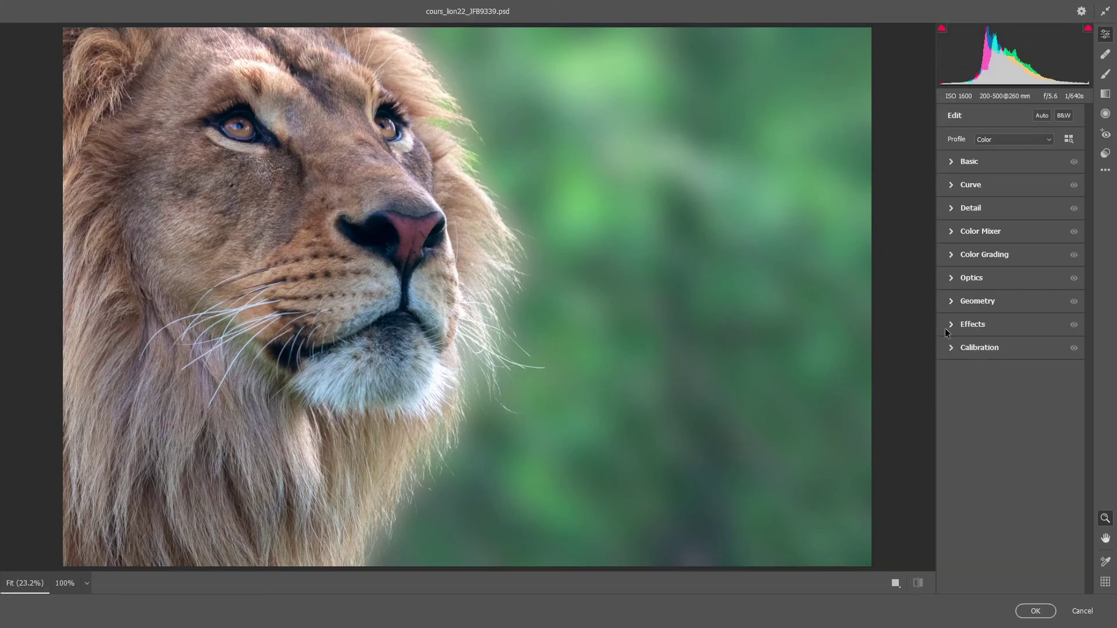
left_click(952, 326)
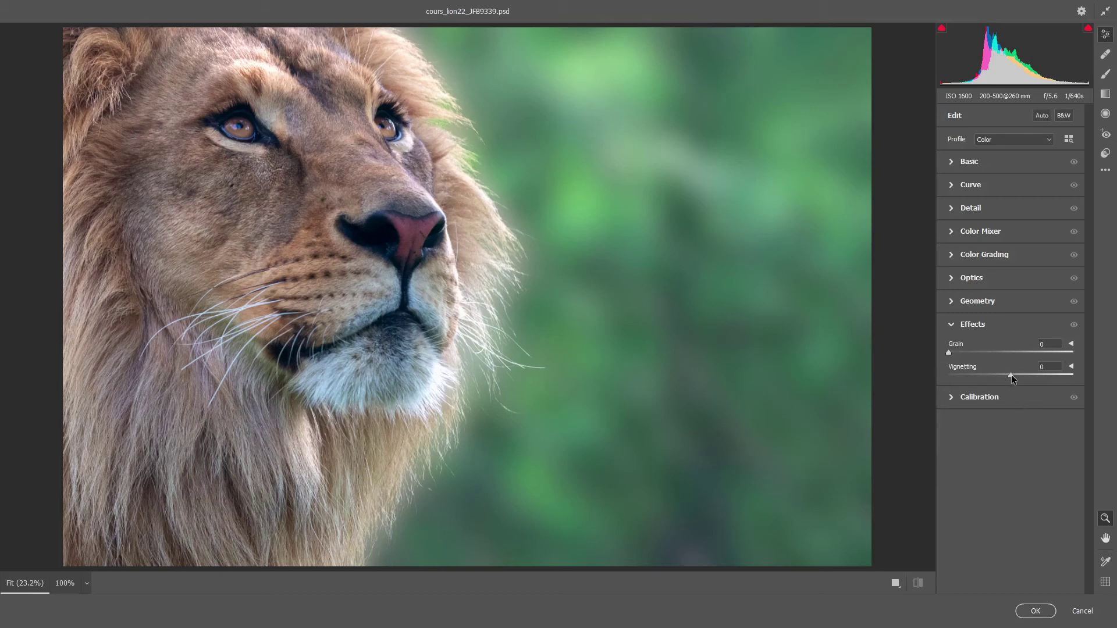
mouse_move(1011, 377)
left_mouse_down()
mouse_move(1031, 376)
mouse_move(1003, 376)
left_mouse_up()
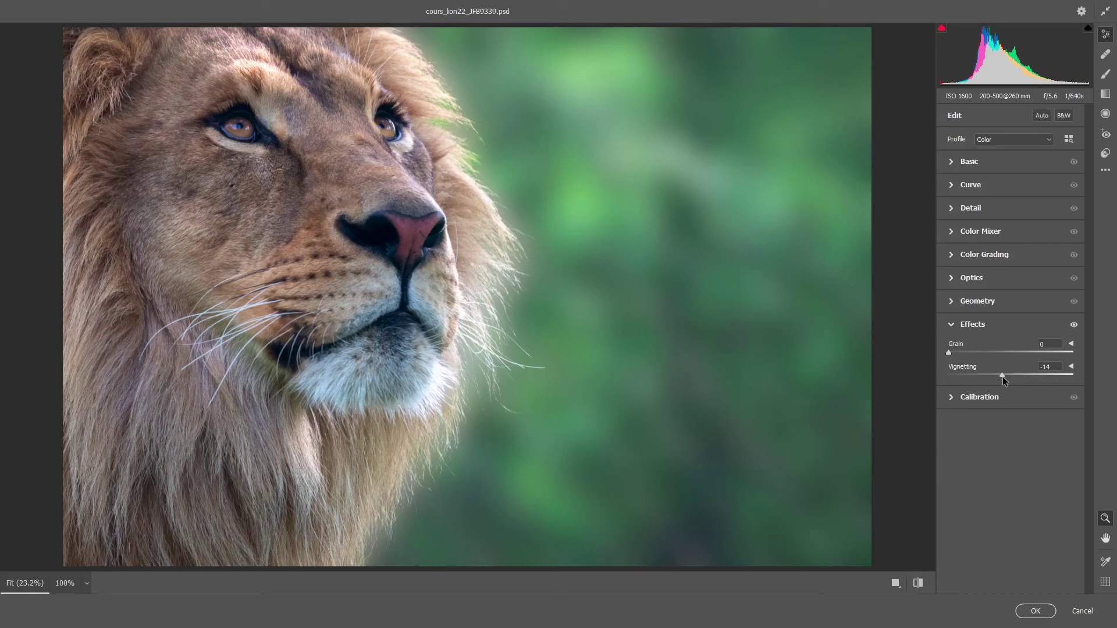
left_click(1045, 611)
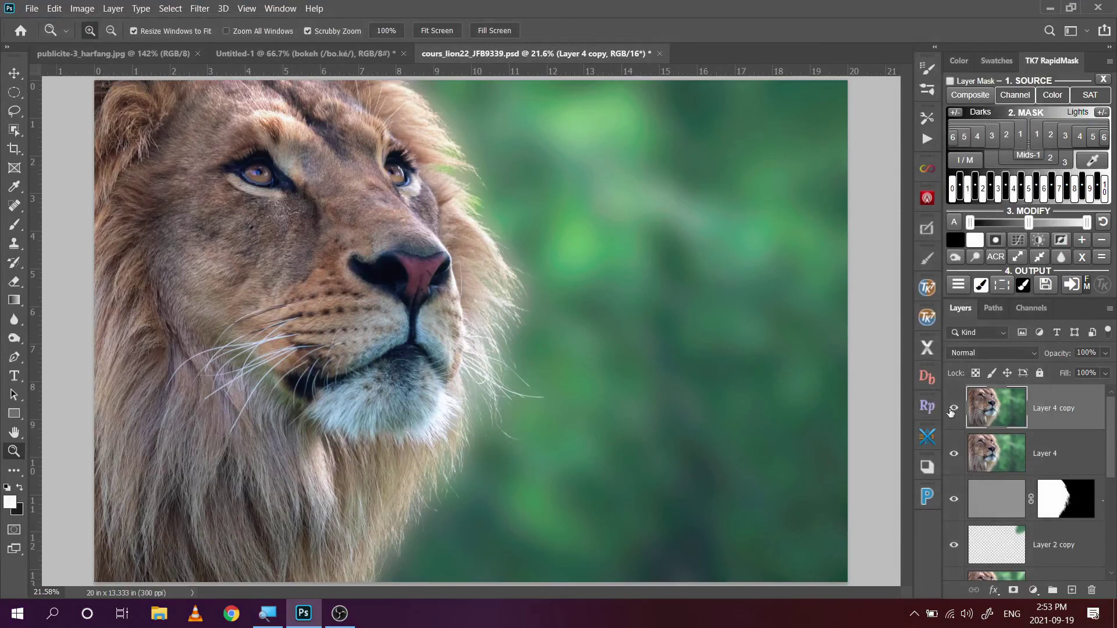
- Compare the photo with the vignetted top layer off and on
left_click(954, 409)
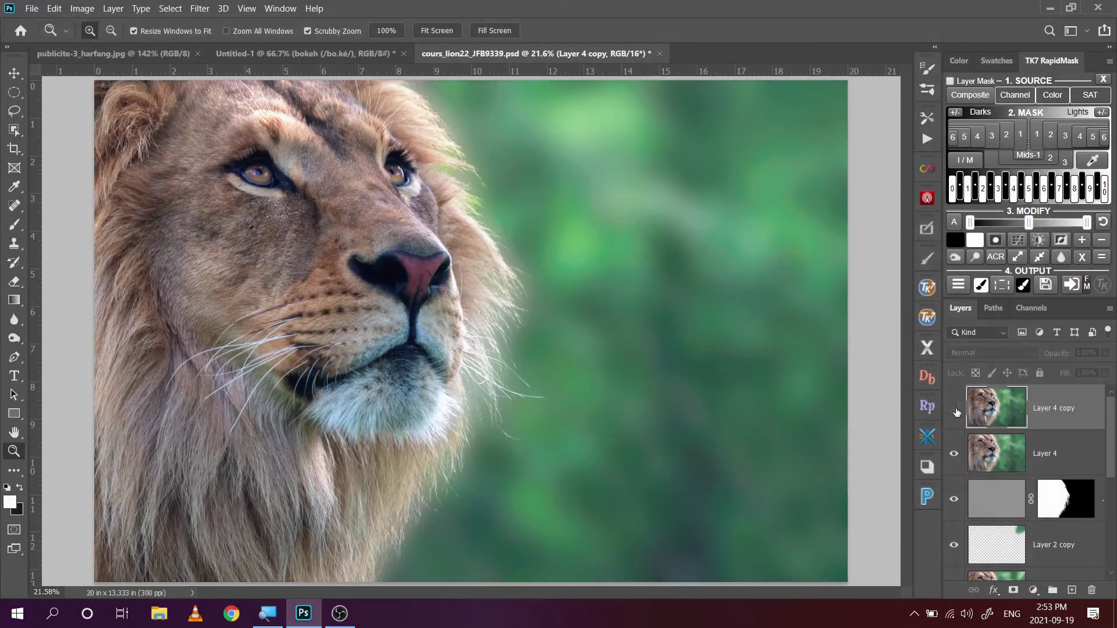
left_click(954, 409)
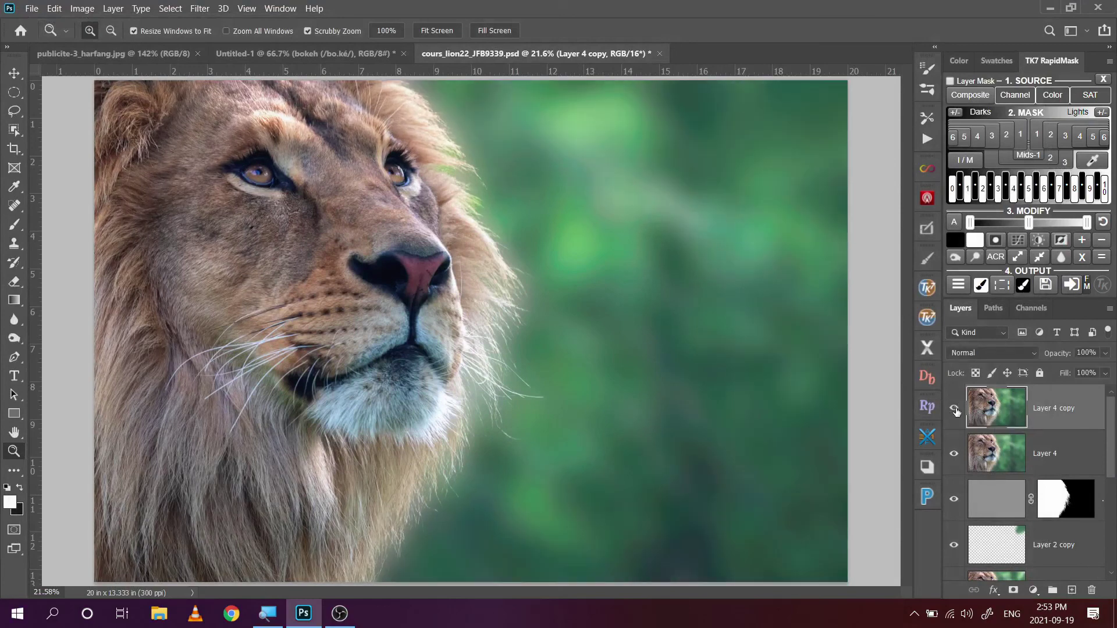
left_click(954, 409)
left_click(955, 410)
- Add a white layer mask to the vignetted layer and set the Brush tool's opacity to 50%
left_click(1014, 591)
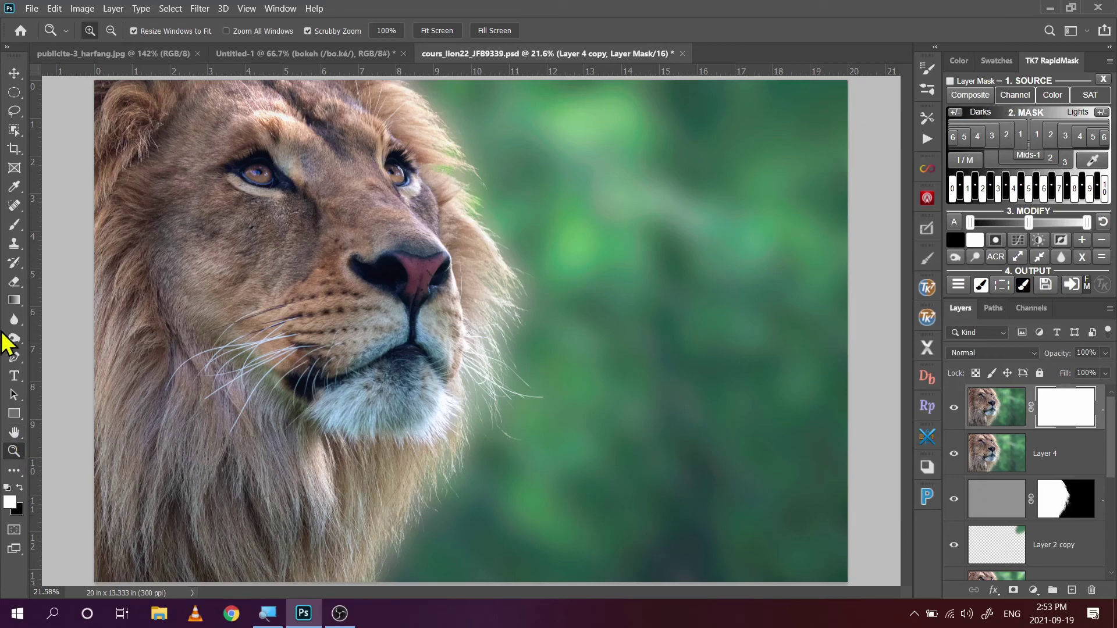
left_click(15, 226)
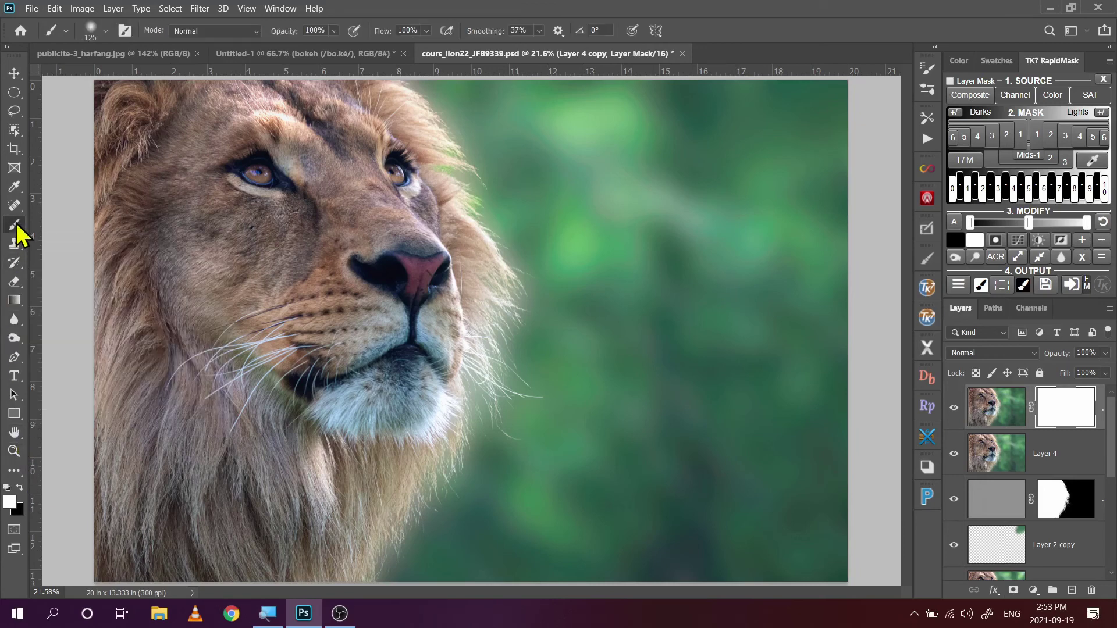
left_click(334, 30)
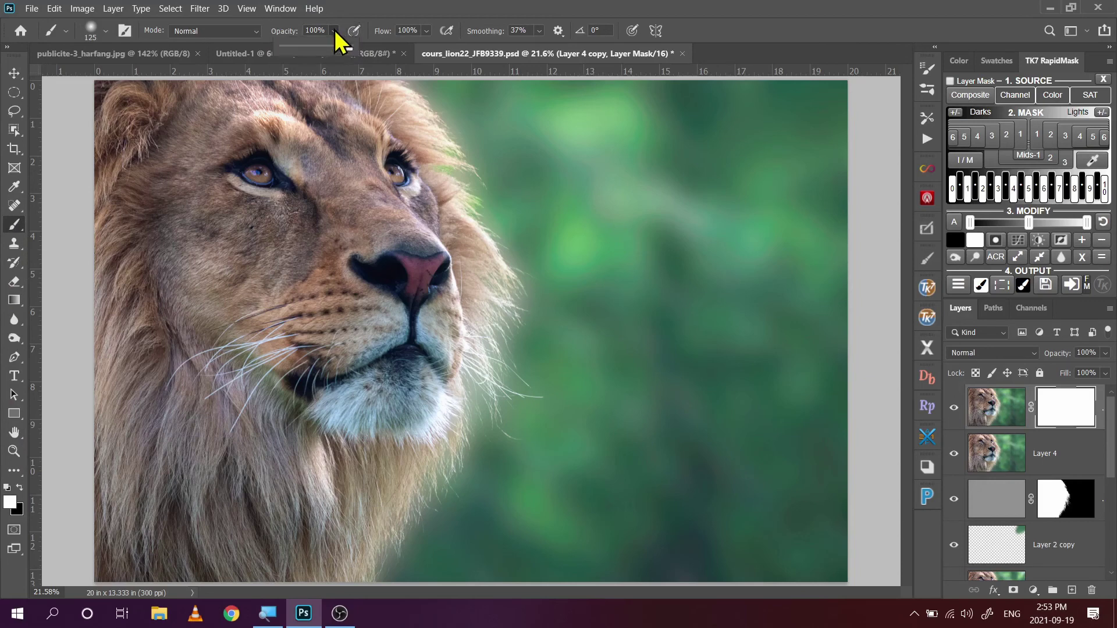
left_click_drag(347, 51, 318, 54)
- Enlarge the Brush tool's tip to 1000 px for painting on the vignetted layer's mask
key("bracketright")
key("bracketright")
key("bracketright")
key("bracketright")
key("bracketright")
key("bracketright")
key("bracketright")
key("bracketright")
key("bracketright")
key("bracketright")
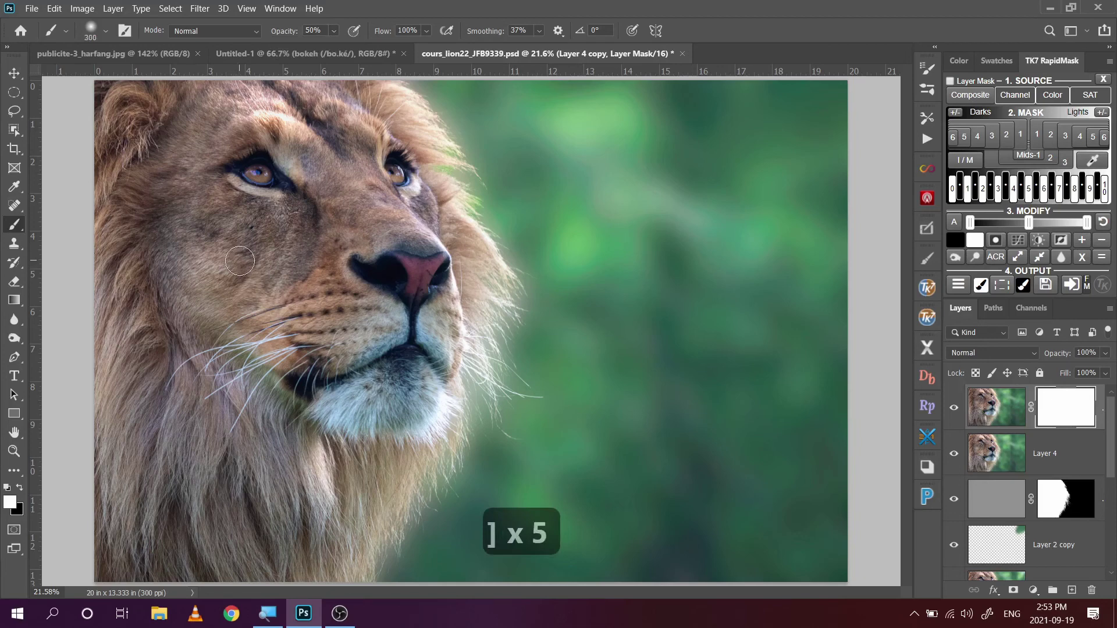
key("bracketright")
key("bracketright")
key("bracketright")
key("bracketright")
key("bracketright")
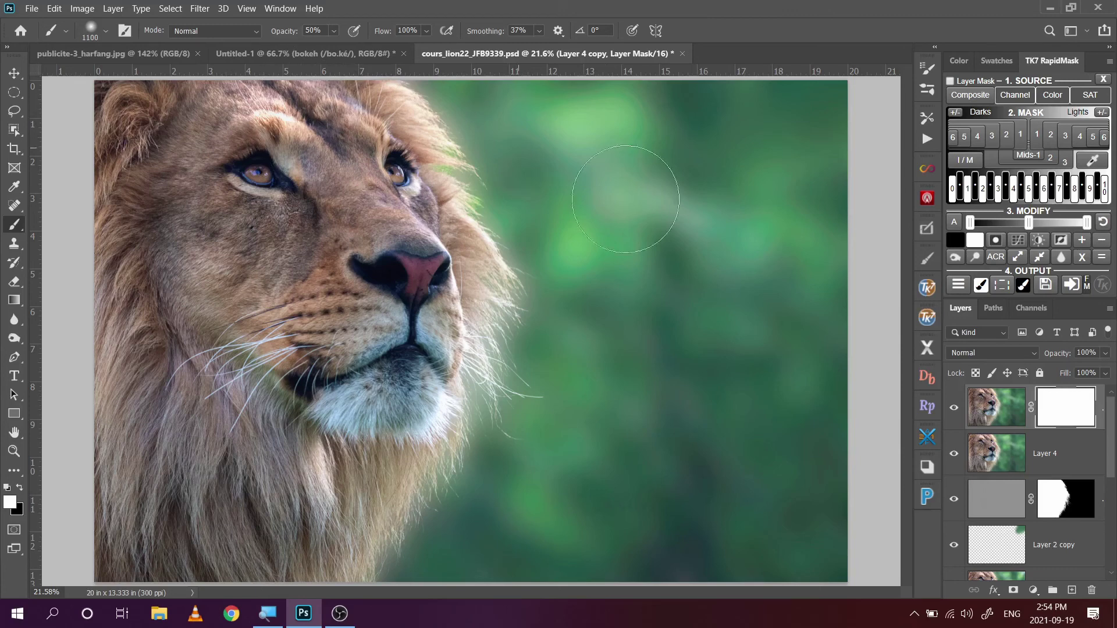
key("bracketleft")
- Paint black at 50% opacity over the lion's forehead and mane on the top layer's mask, and inspect the mask alone
left_click(21, 488)
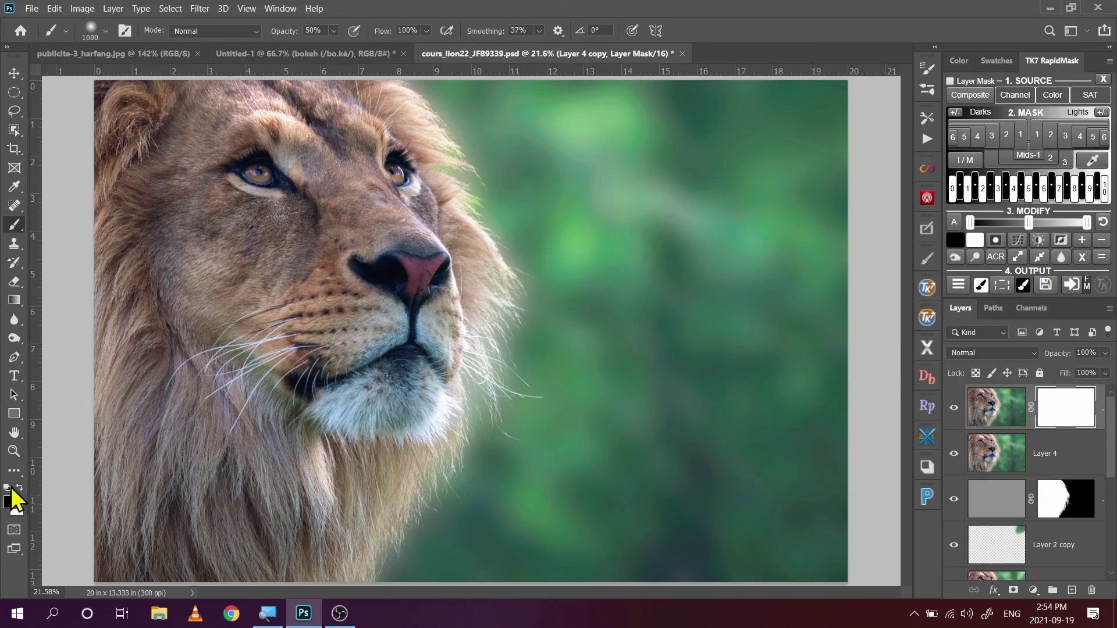
key("x")
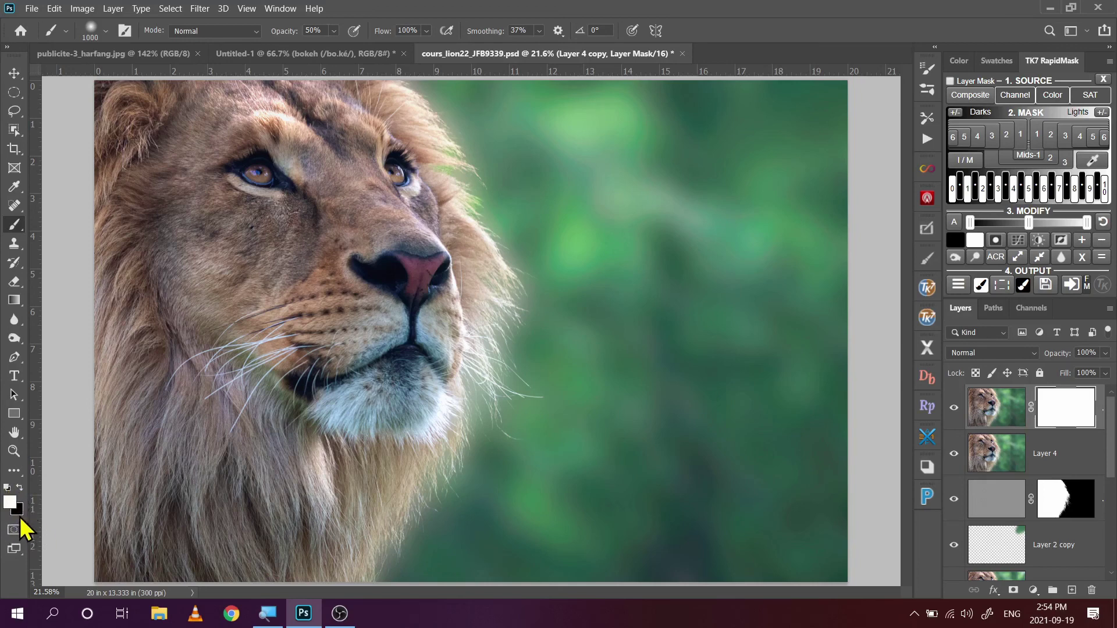
left_click(21, 489)
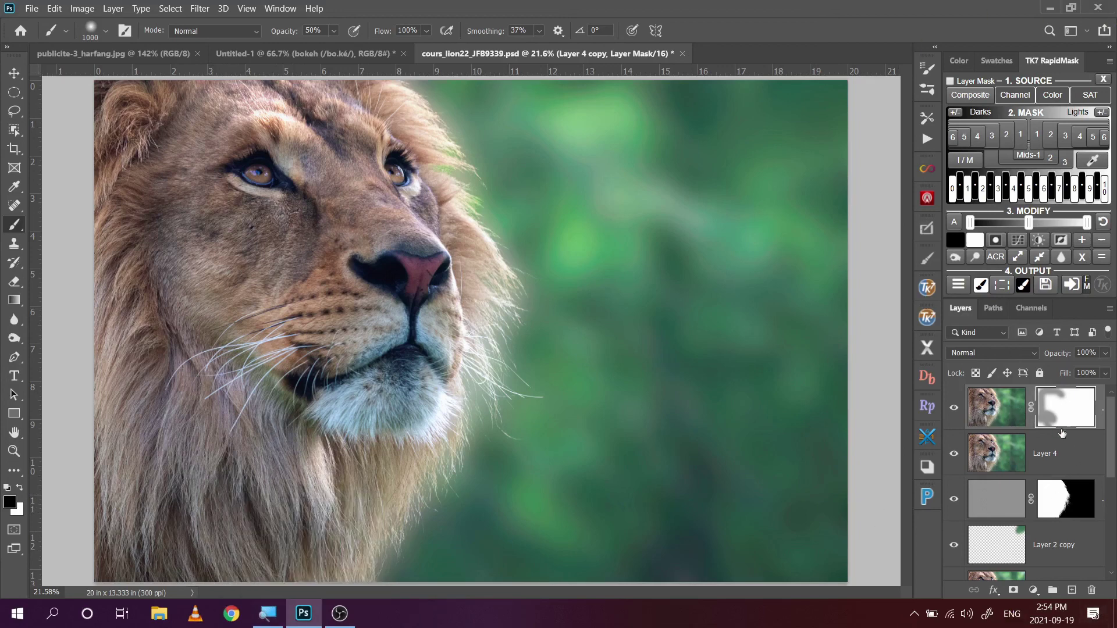
left_click(1080, 403, "alt")
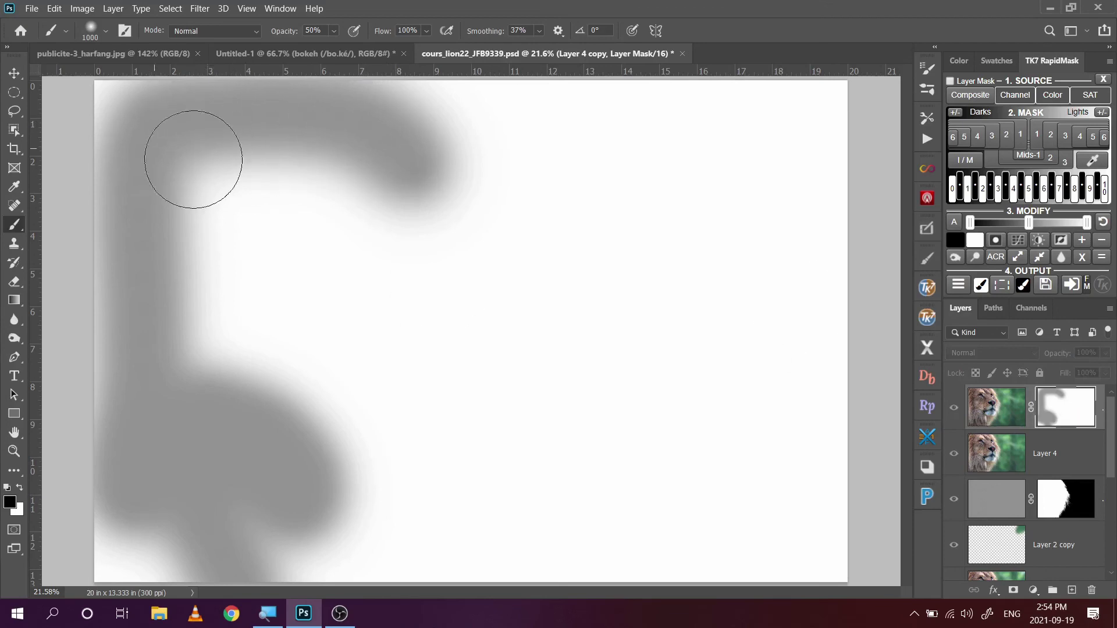
left_click(994, 417)
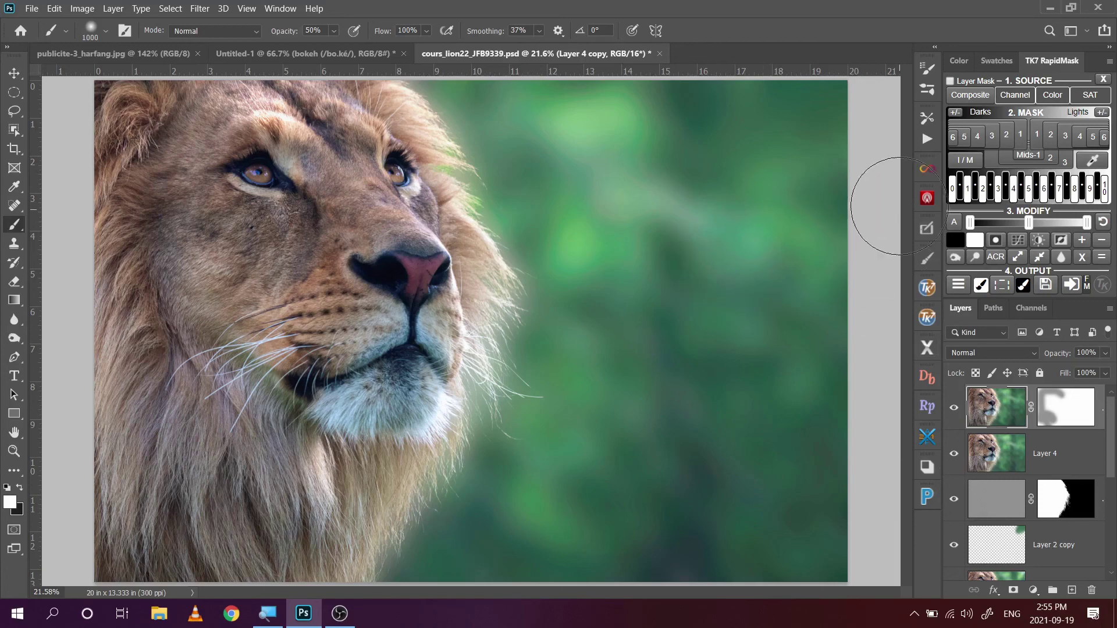
- Compare the finished image with the original Background layer by showing it alone and restoring all layers
left_click_drag(1110, 448, 1110, 533)
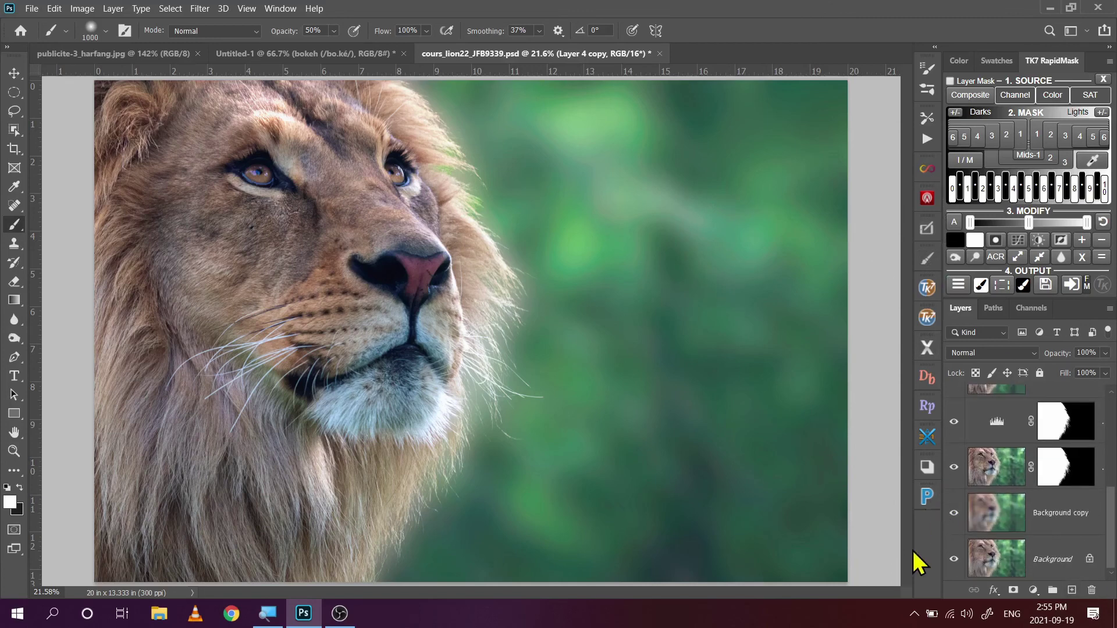
left_click(954, 561, "alt")
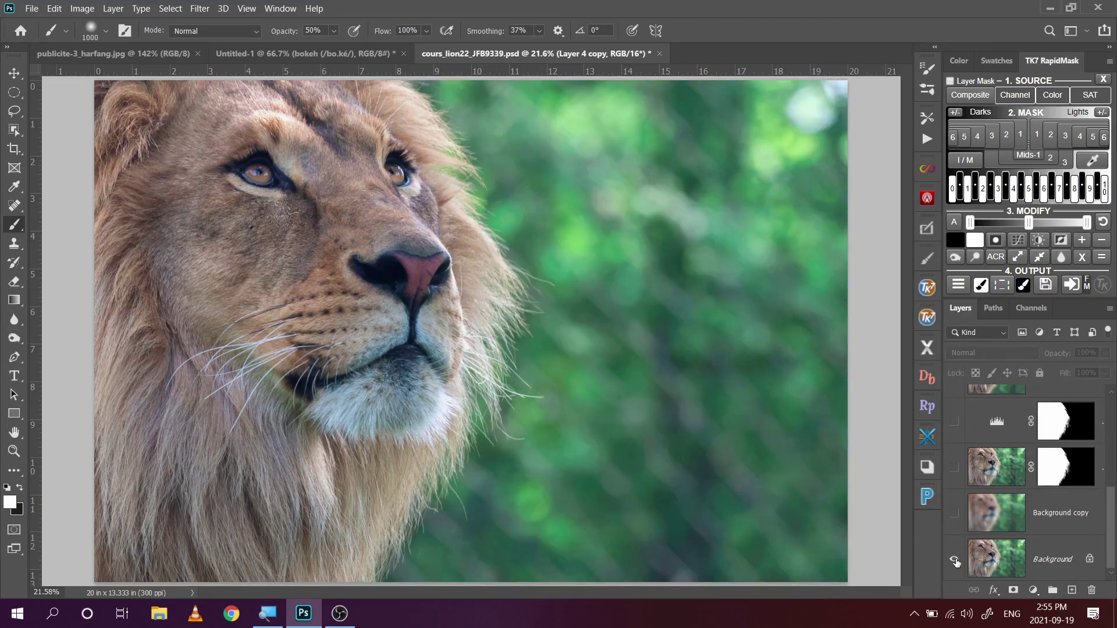
left_click(955, 561, "alt")
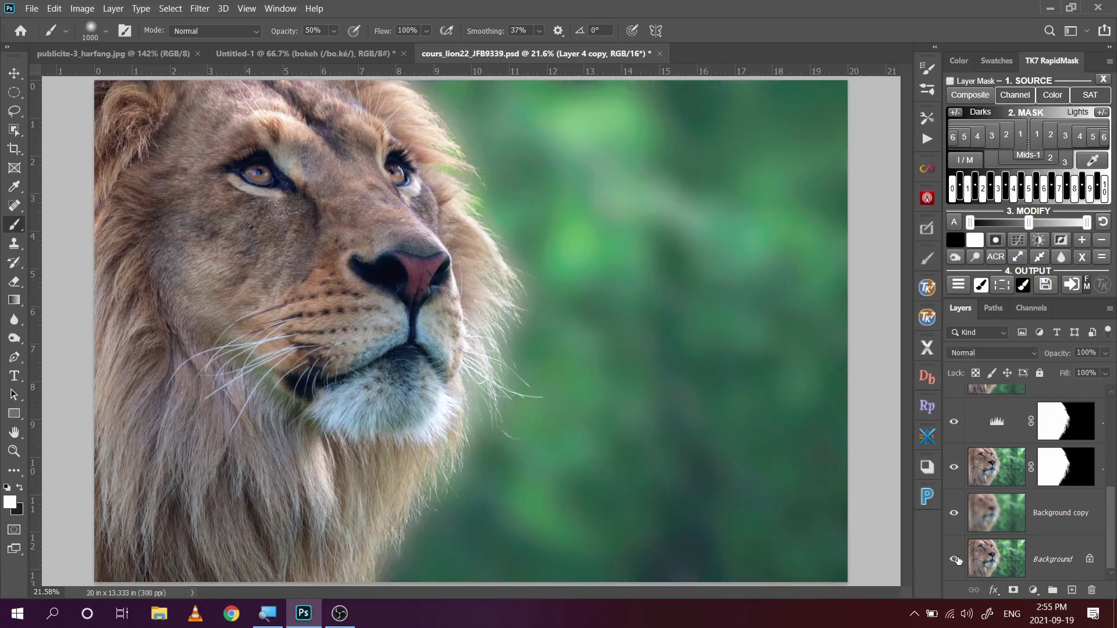